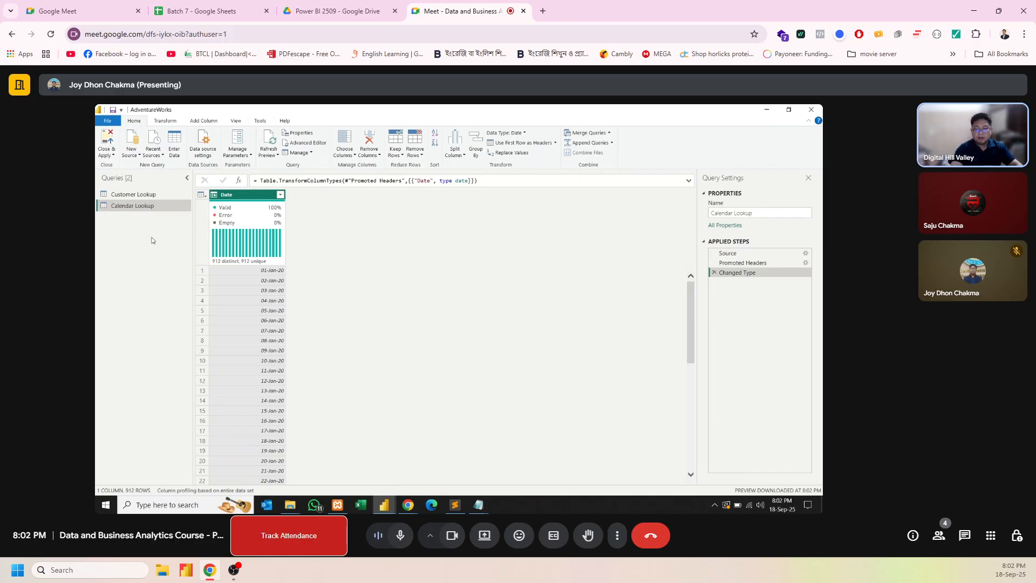
Step: Import the AdventureWorks Product Categories Lookup.csv file as a new Text/CSV query, keeping the comma delimiter
{"action": "left_click", "coordinate": [132, 155]}
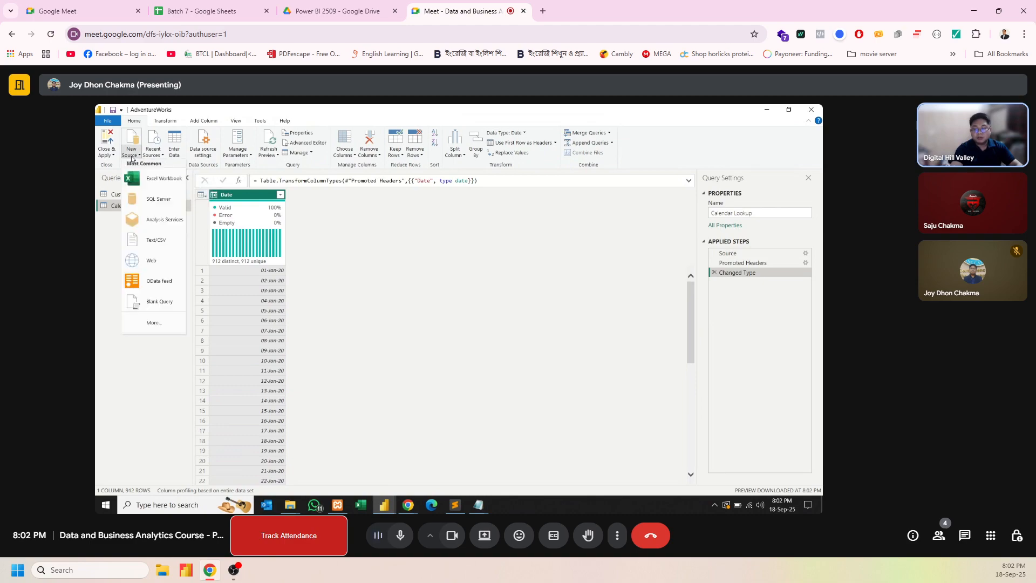
{"action": "left_click", "coordinate": [167, 324]}
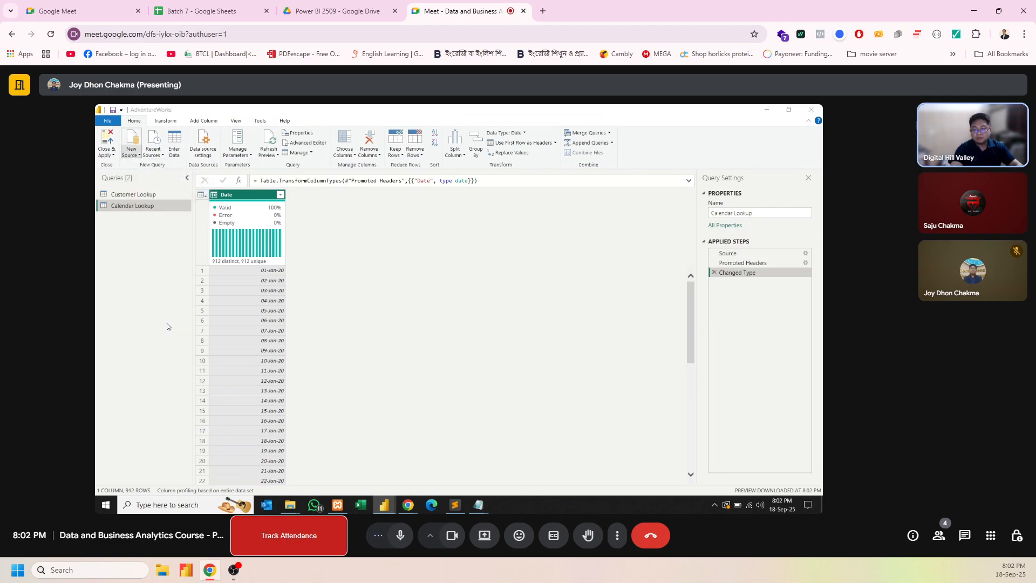
{"action": "left_click", "coordinate": [330, 216]}
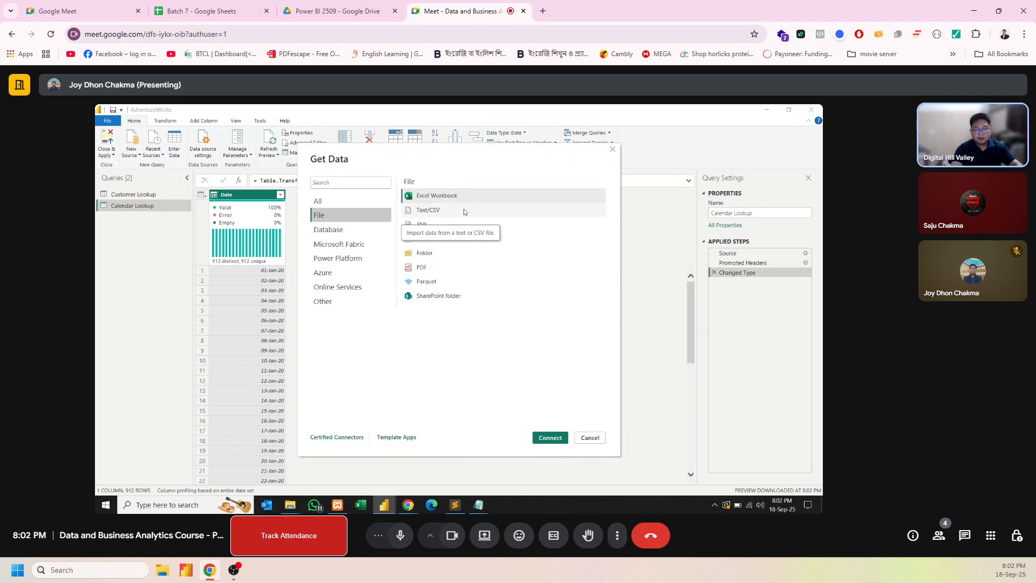
{"action": "left_click", "coordinate": [429, 210]}
{"action": "left_click", "coordinate": [544, 438]}
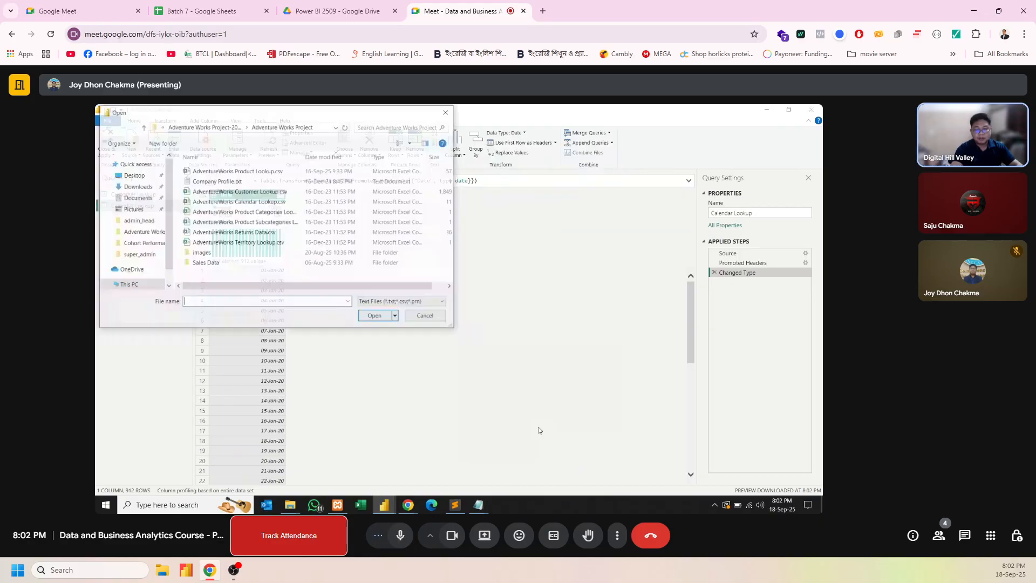
{"action": "left_click", "coordinate": [246, 203]}
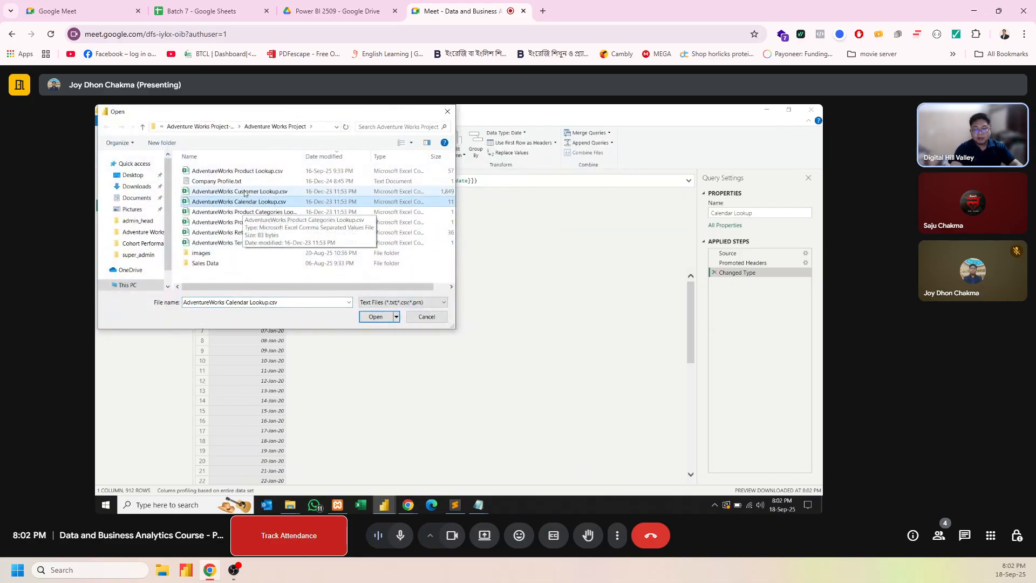
{"action": "left_click", "coordinate": [241, 215]}
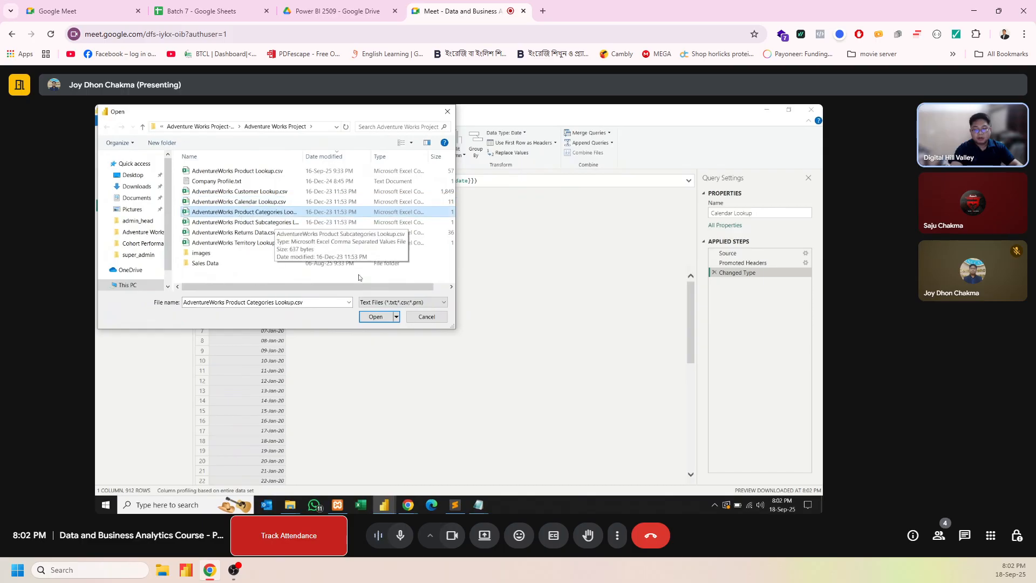
{"action": "left_click", "coordinate": [375, 318]}
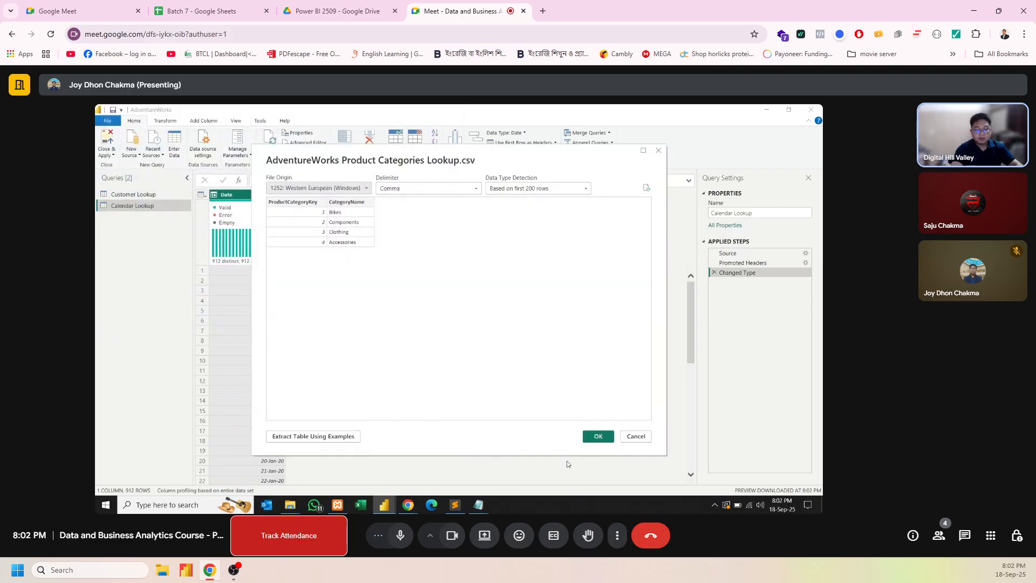
{"action": "left_click", "coordinate": [598, 436]}
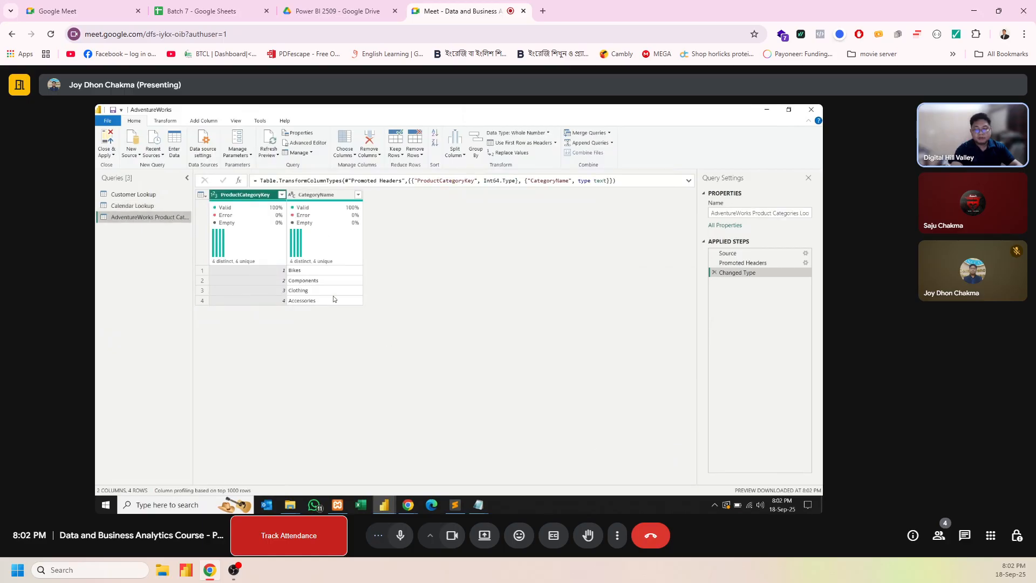
Step: Rename the new product categories query to Product Categories Lookup by removing the AdventureWorks prefix
{"action": "left_click", "coordinate": [238, 199]}
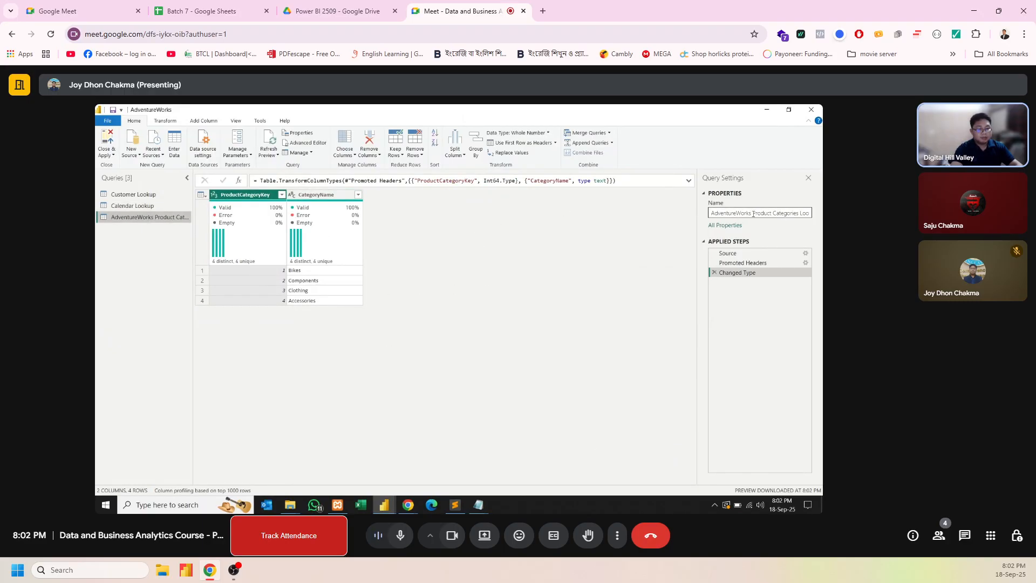
{"action": "left_click_drag", "start_coordinate": [753, 214], "coordinate": [707, 214]}
{"action": "key", "text": "BackSpace"}
{"action": "key", "text": "Return"}
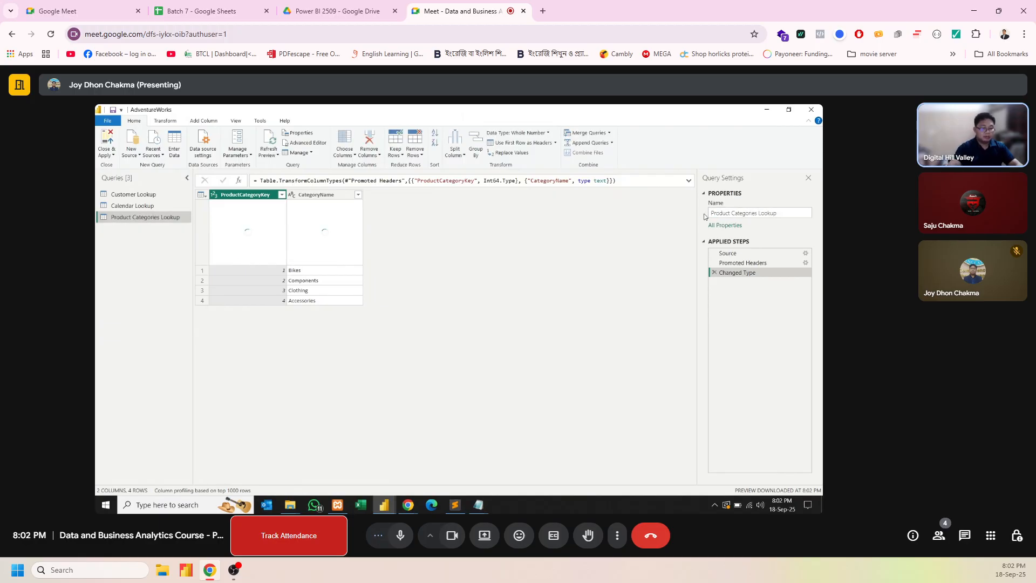
Step: Import the AdventureWorks Product Subcategories Lookup.csv file as a new Text/CSV query
{"action": "left_click", "coordinate": [134, 153]}
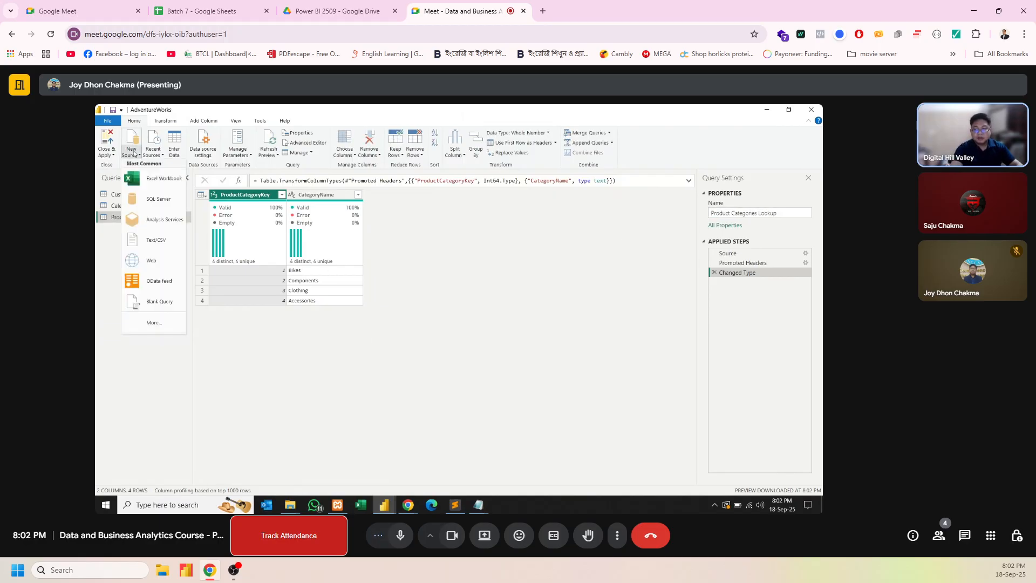
{"action": "left_click", "coordinate": [148, 247]}
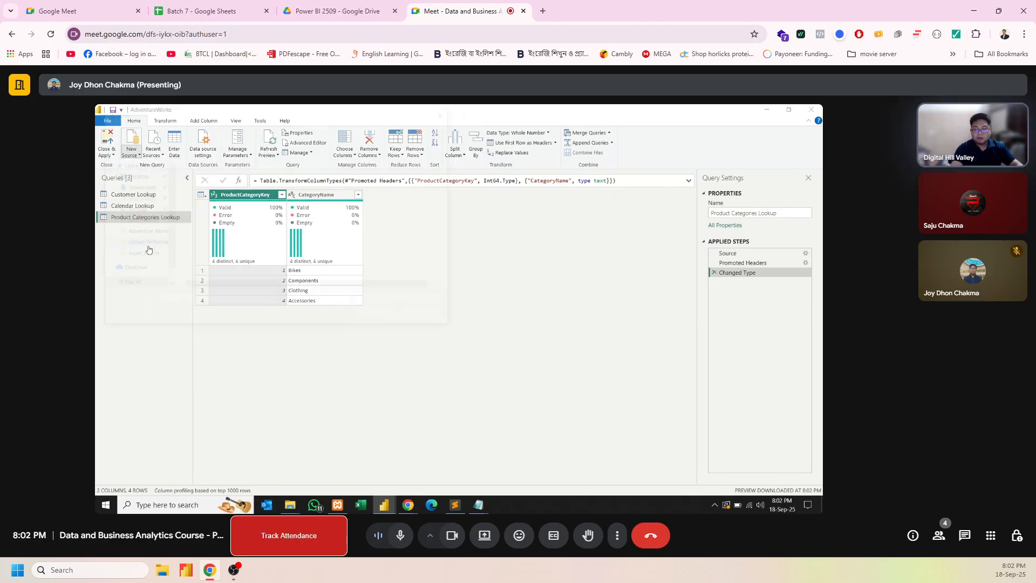
{"action": "left_click", "coordinate": [261, 221]}
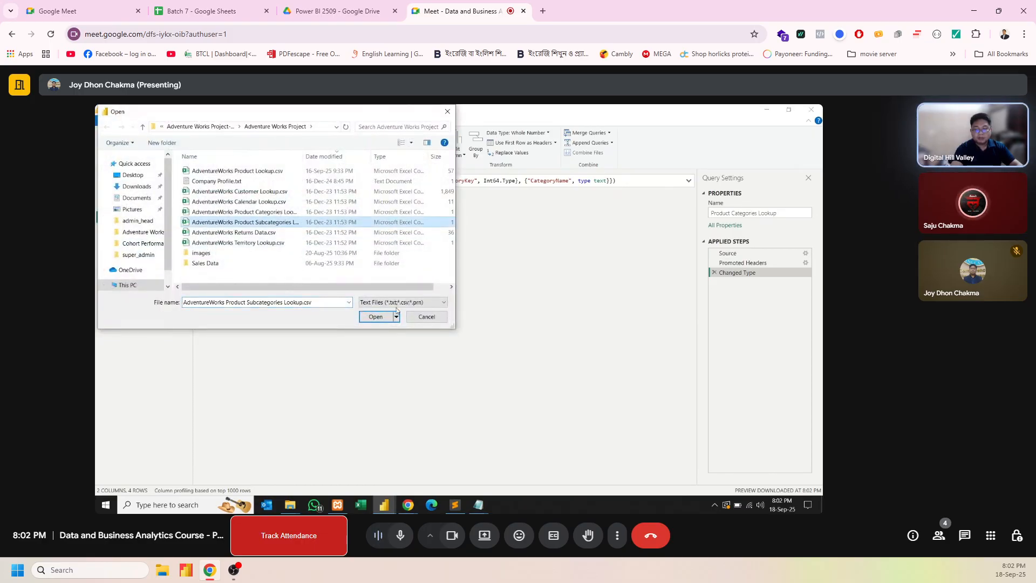
{"action": "left_click", "coordinate": [371, 317]}
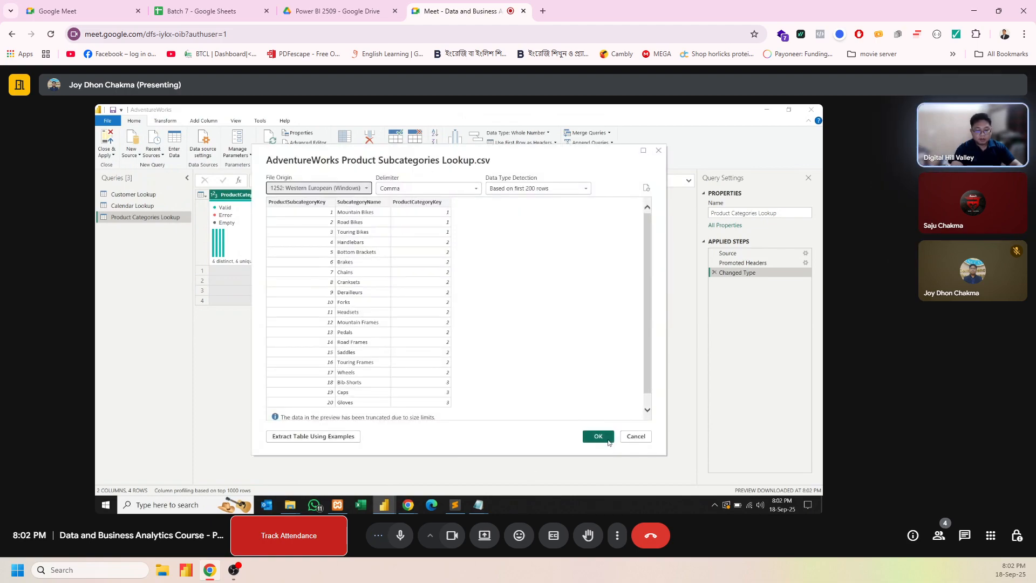
{"action": "left_click", "coordinate": [608, 441]}
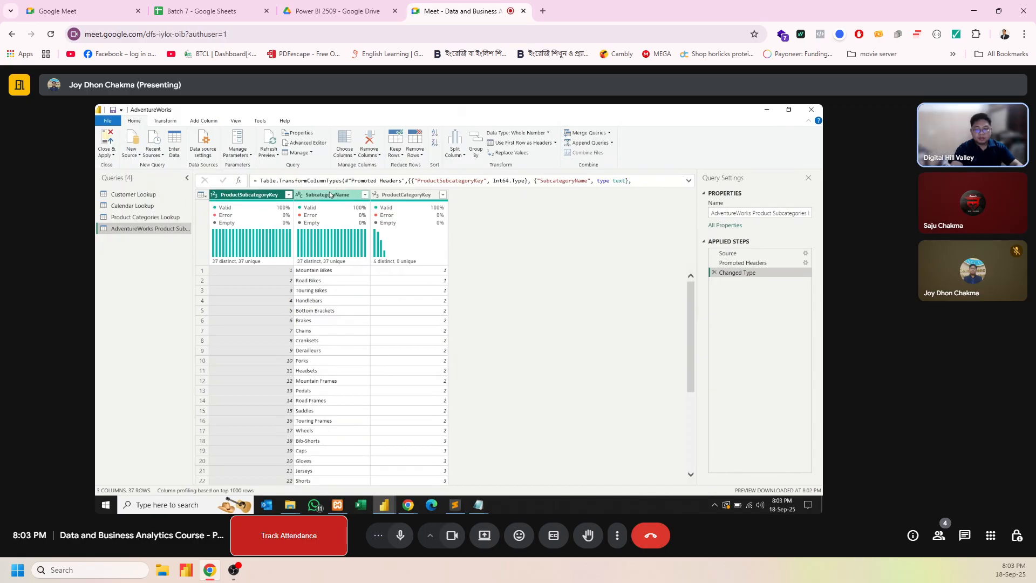
Step: Check the columns of the product subcategories query and base its column profiling on the entire data set
{"action": "key", "text": "Right"}
{"action": "left_click", "coordinate": [265, 197]}
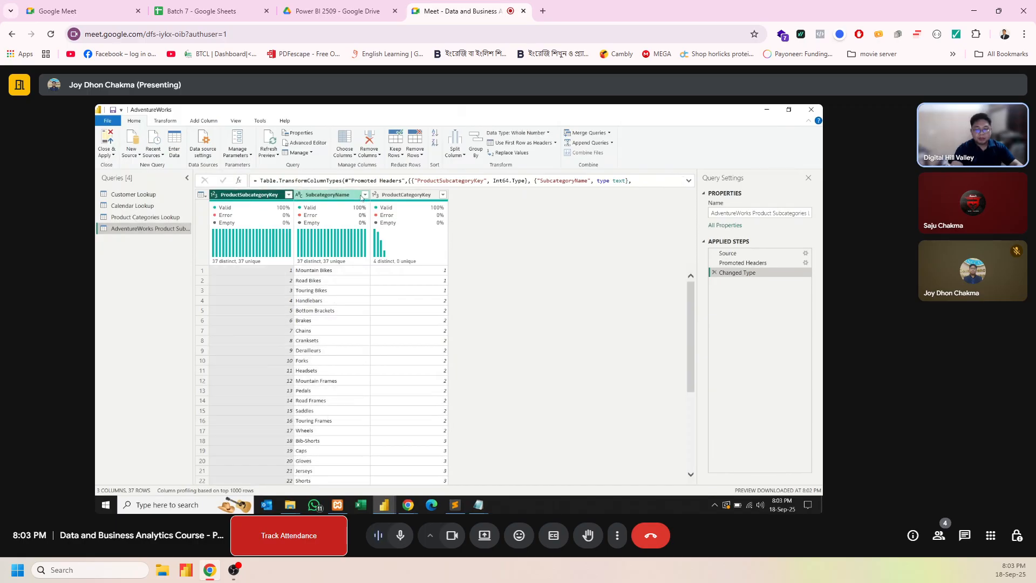
{"action": "left_click", "coordinate": [417, 201]}
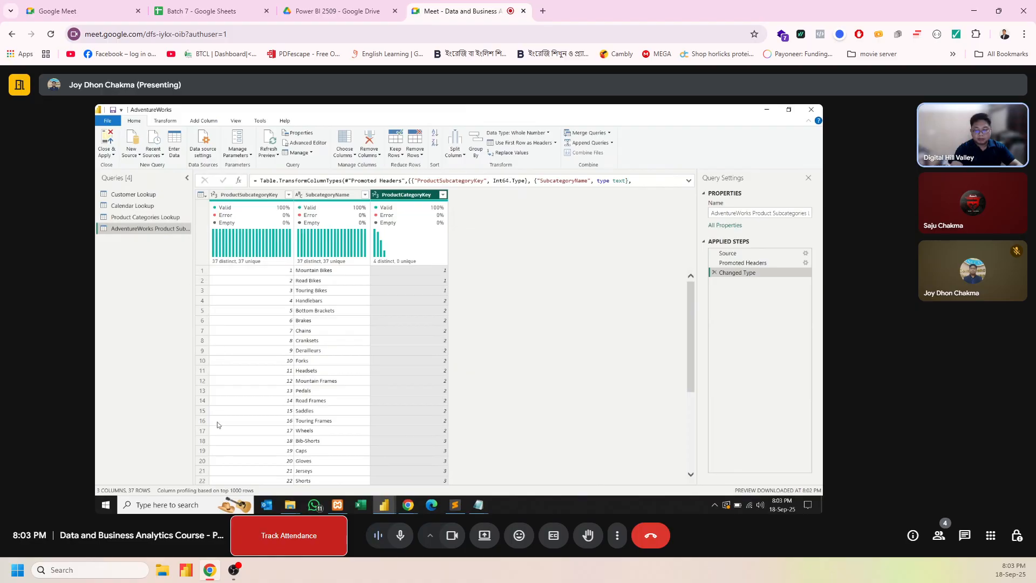
{"action": "left_click", "coordinate": [204, 490]}
{"action": "left_click", "coordinate": [226, 485]}
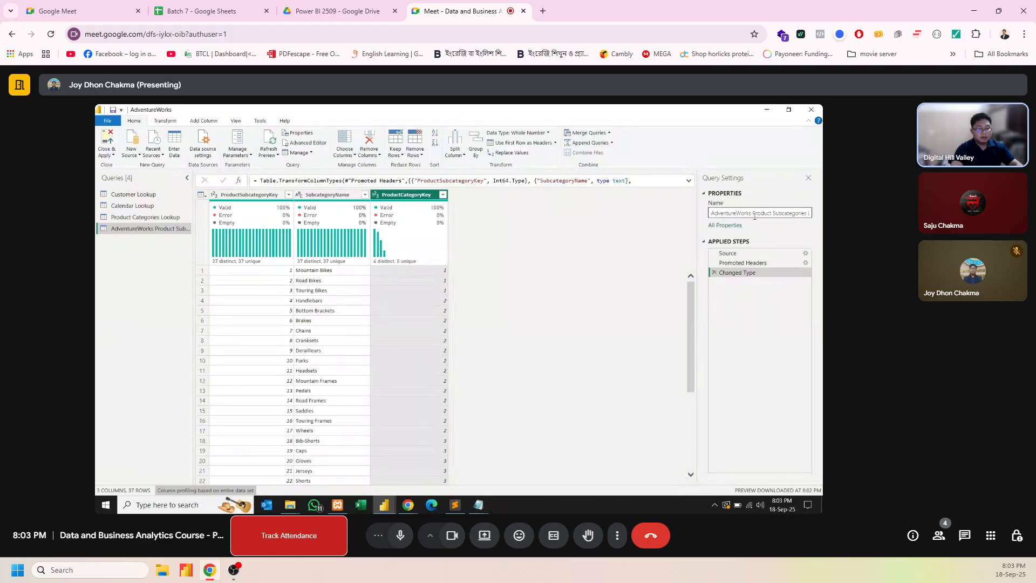
Step: Rename the product subcategories query to Product Subcategories Lookup by removing the AdventureWorks prefix
{"action": "left_click_drag", "start_coordinate": [754, 216], "coordinate": [714, 214]}
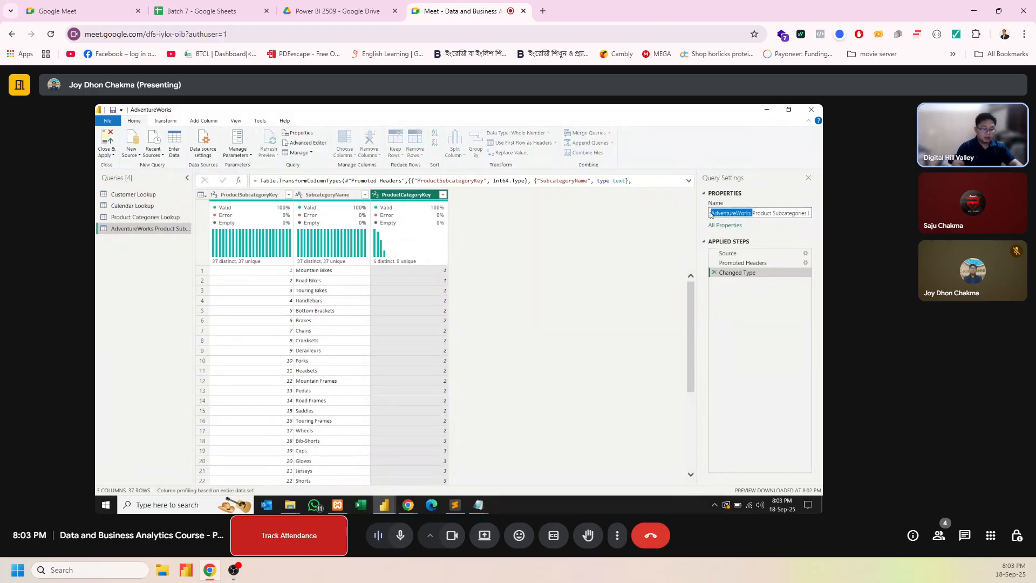
{"action": "key", "text": "BackSpace"}
{"action": "key", "text": "Return"}
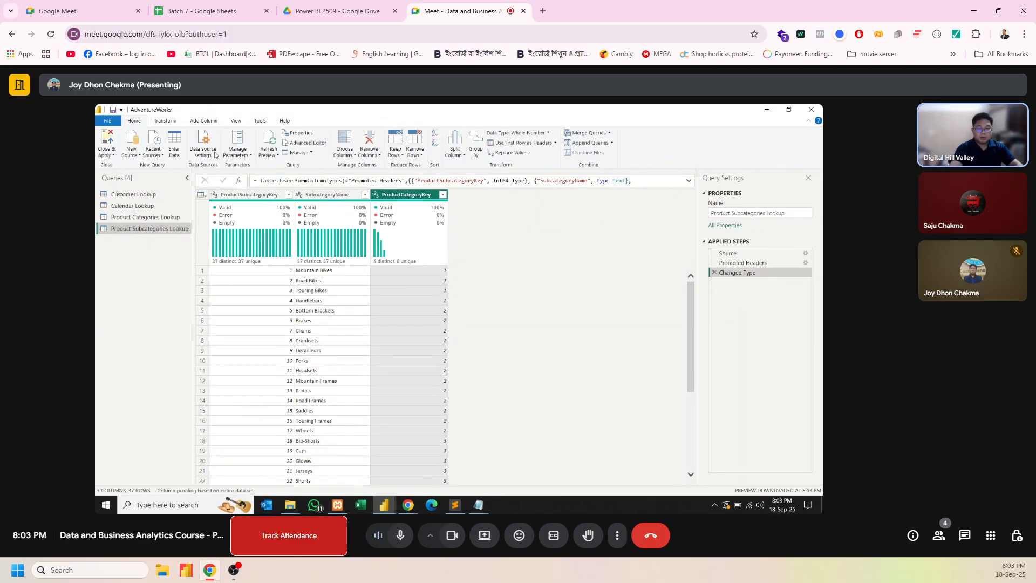
Step: Import the AdventureWorks Returns Data.csv file as a new Text/CSV query
{"action": "left_click", "coordinate": [127, 151]}
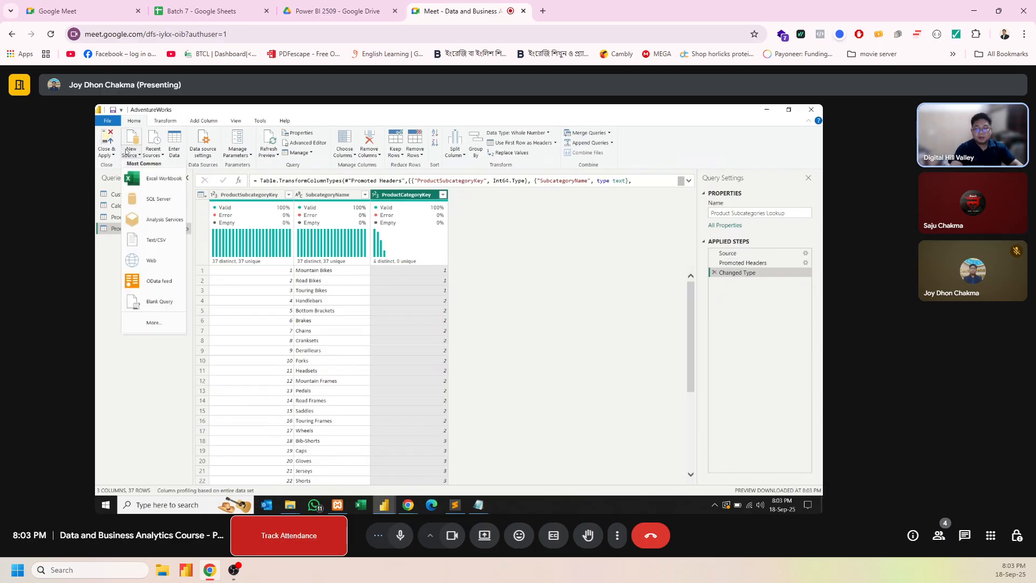
{"action": "left_click", "coordinate": [166, 240]}
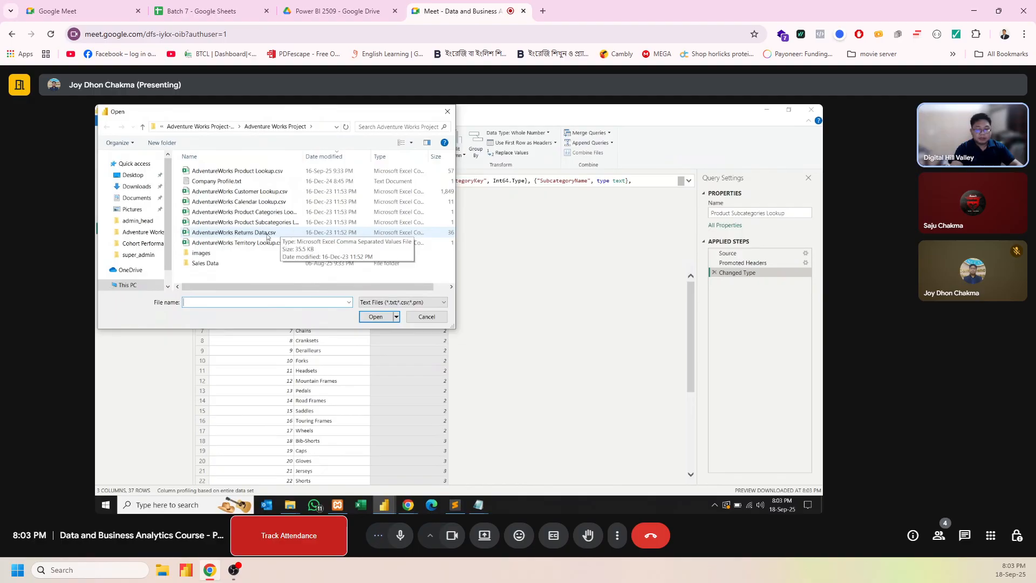
{"action": "left_click", "coordinate": [249, 232]}
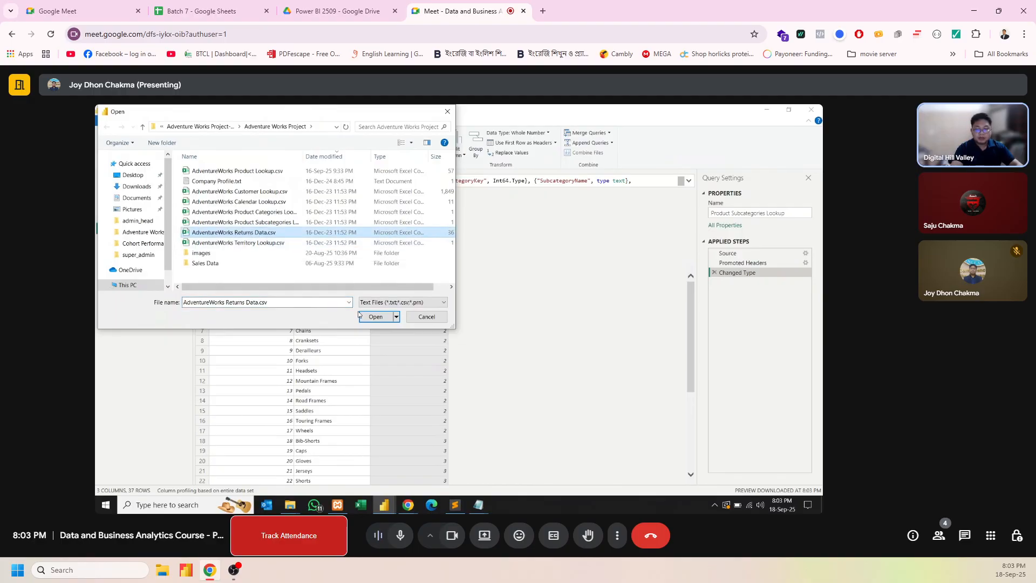
{"action": "left_click", "coordinate": [366, 318]}
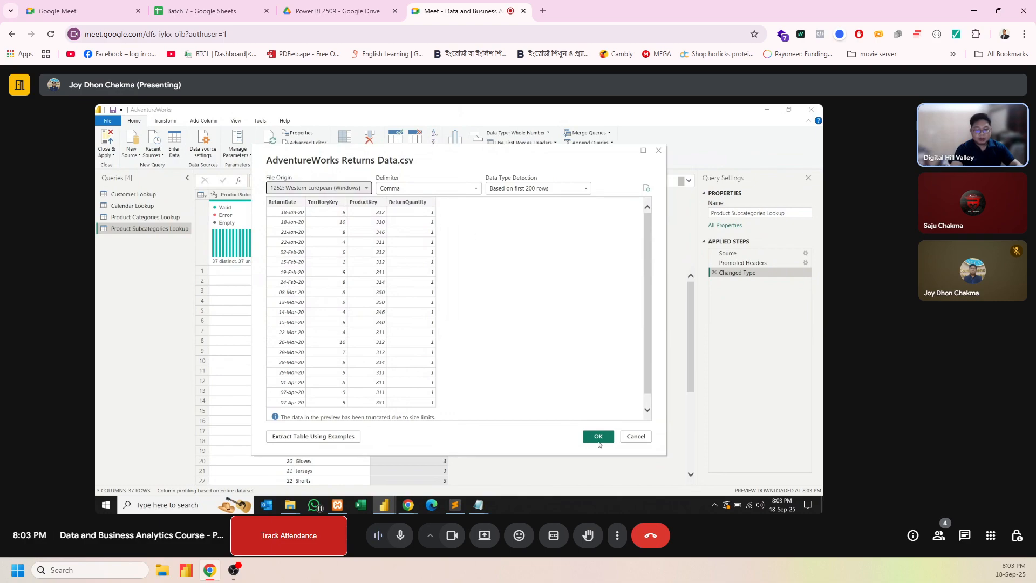
{"action": "left_click", "coordinate": [599, 437]}
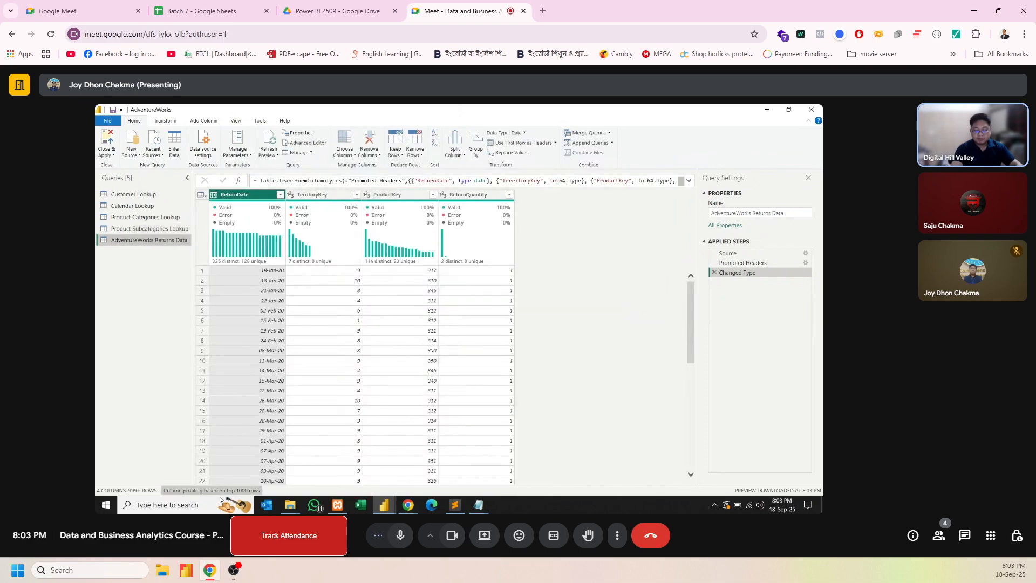
Step: Base the returns query's column profiling on the entire data set and rename the query to Returns Data
{"action": "left_click", "coordinate": [223, 494]}
{"action": "left_click", "coordinate": [224, 492]}
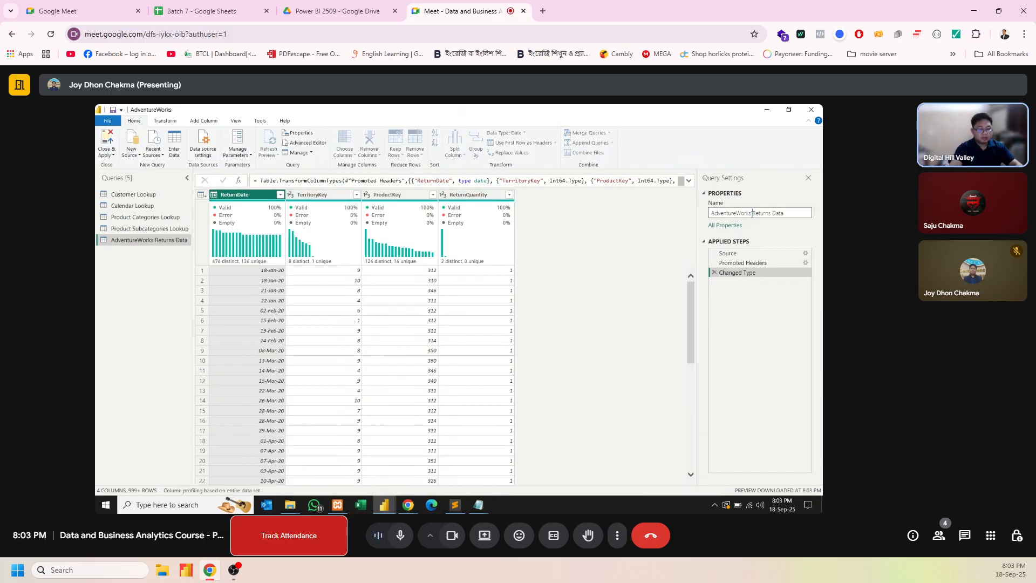
{"action": "left_click_drag", "start_coordinate": [748, 213], "coordinate": [703, 212]}
{"action": "key", "text": "BackSpace"}
{"action": "key", "text": "Return"}
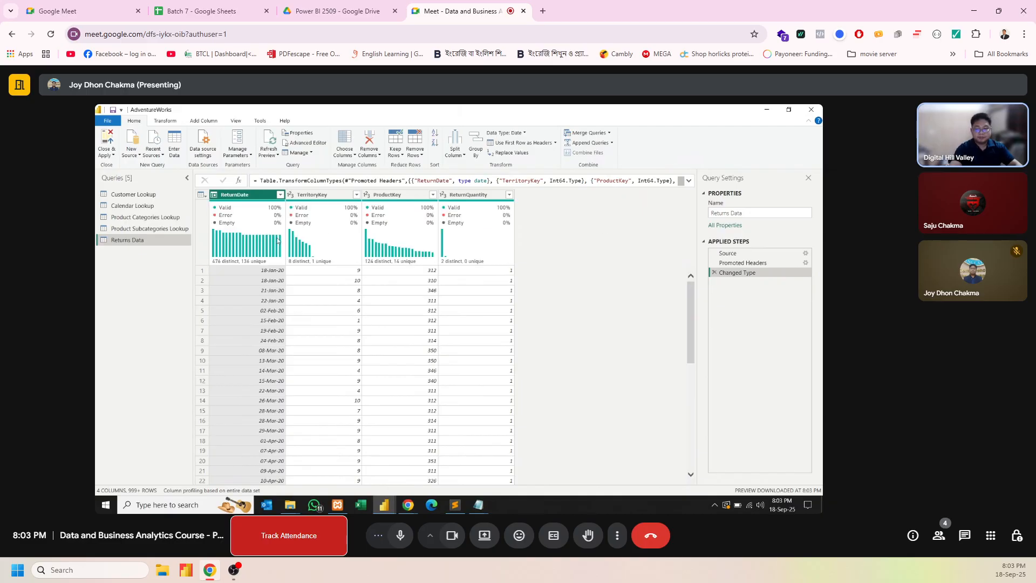
Step: Import the AdventureWorks Territory Lookup.csv file as a new Text/CSV query
{"action": "left_click", "coordinate": [131, 154]}
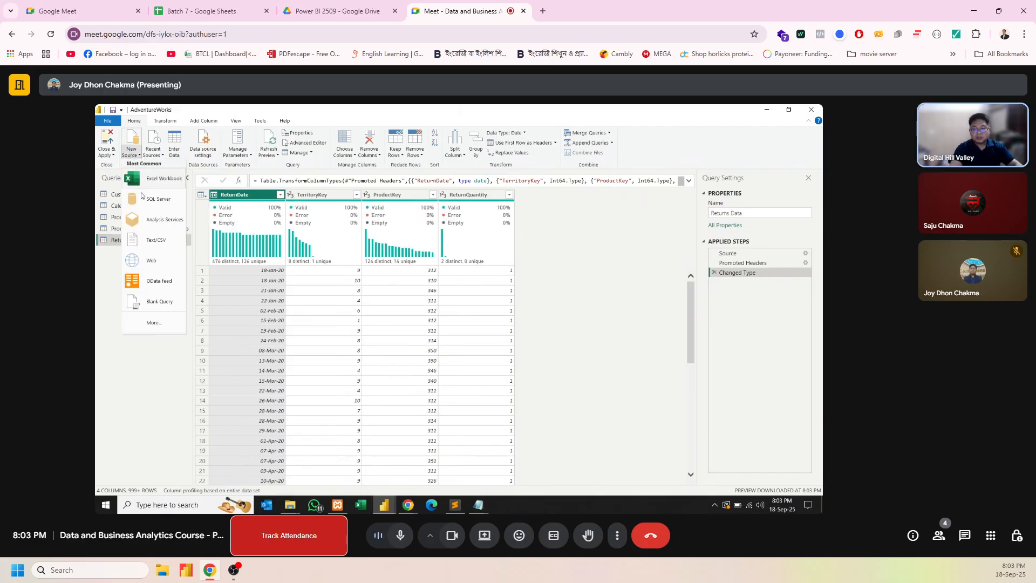
{"action": "left_click", "coordinate": [155, 241]}
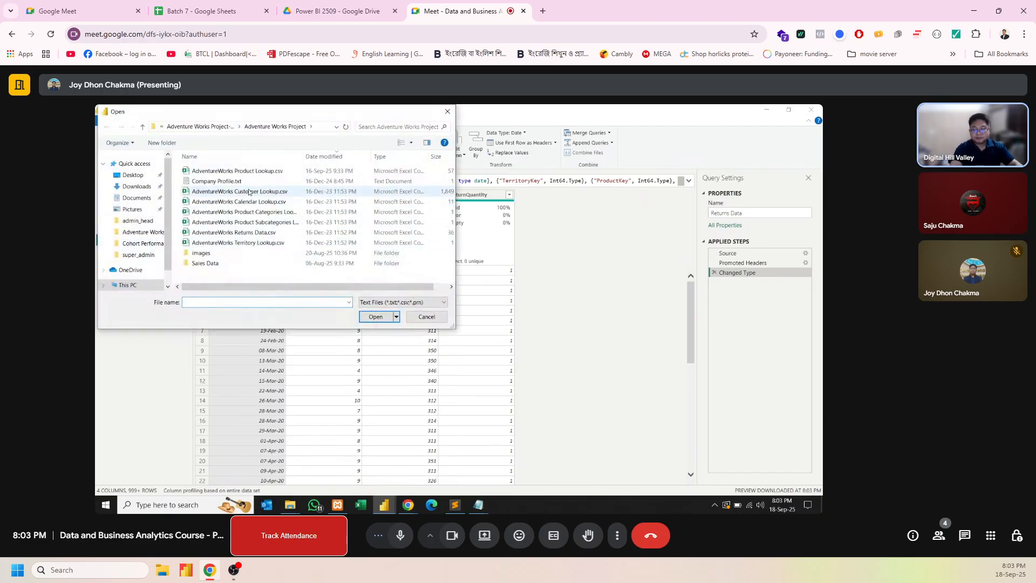
{"action": "left_click", "coordinate": [253, 244]}
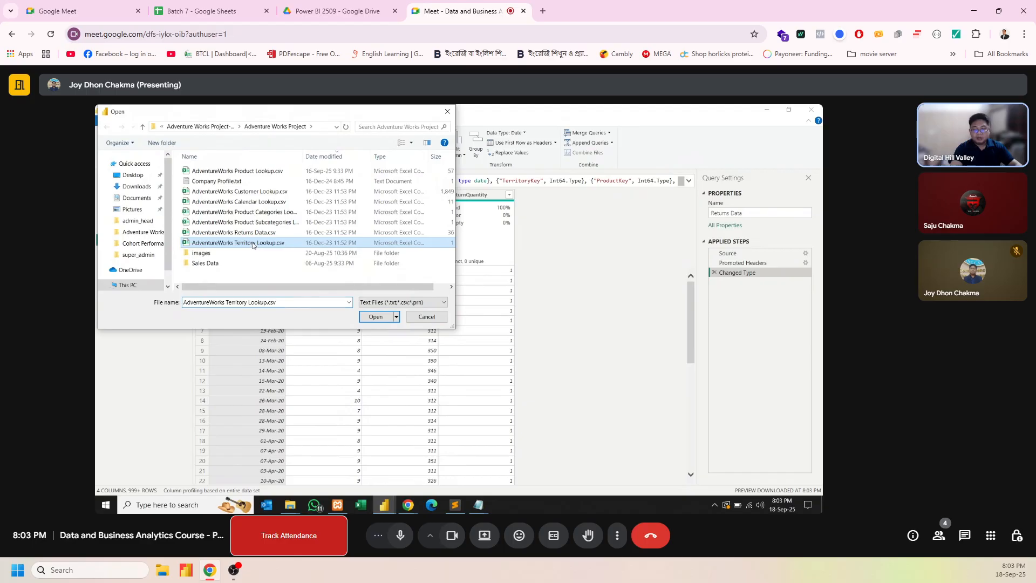
{"action": "left_click", "coordinate": [377, 318]}
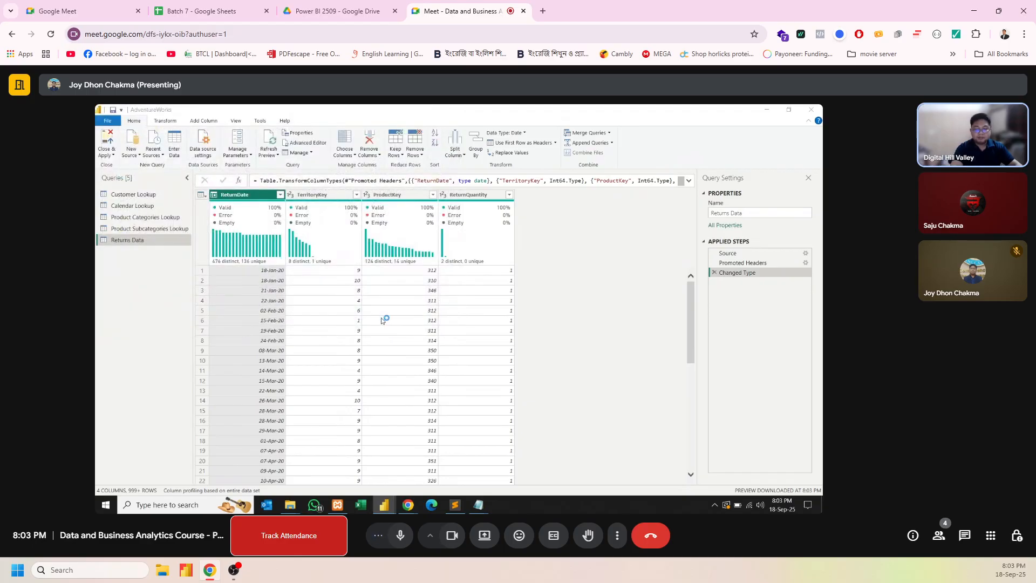
{"action": "left_click", "coordinate": [599, 441]}
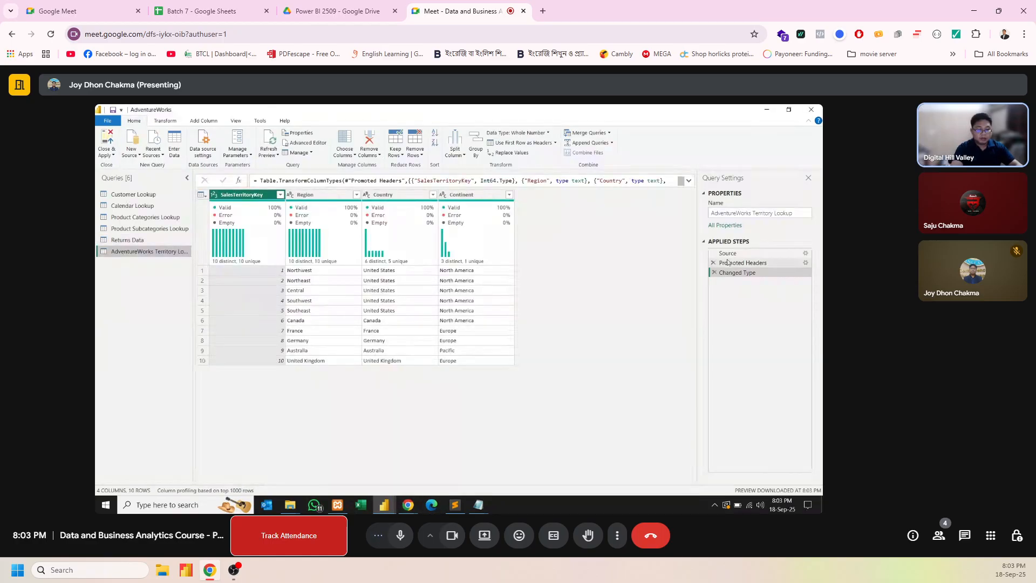
Step: Rename the territory query to Territory Lookup by removing the AdventureWorks prefix
{"action": "left_click", "coordinate": [754, 215]}
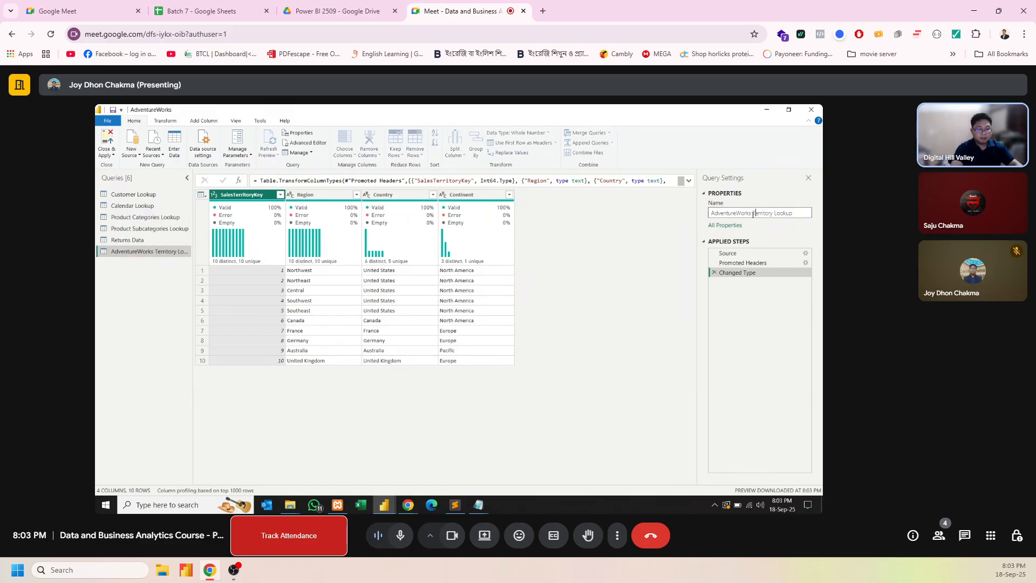
{"action": "double_click", "coordinate": [754, 215]}
{"action": "left_click_drag", "start_coordinate": [752, 214], "coordinate": [679, 211]}
{"action": "key", "text": "BackSpace"}
{"action": "key", "text": "Return"}
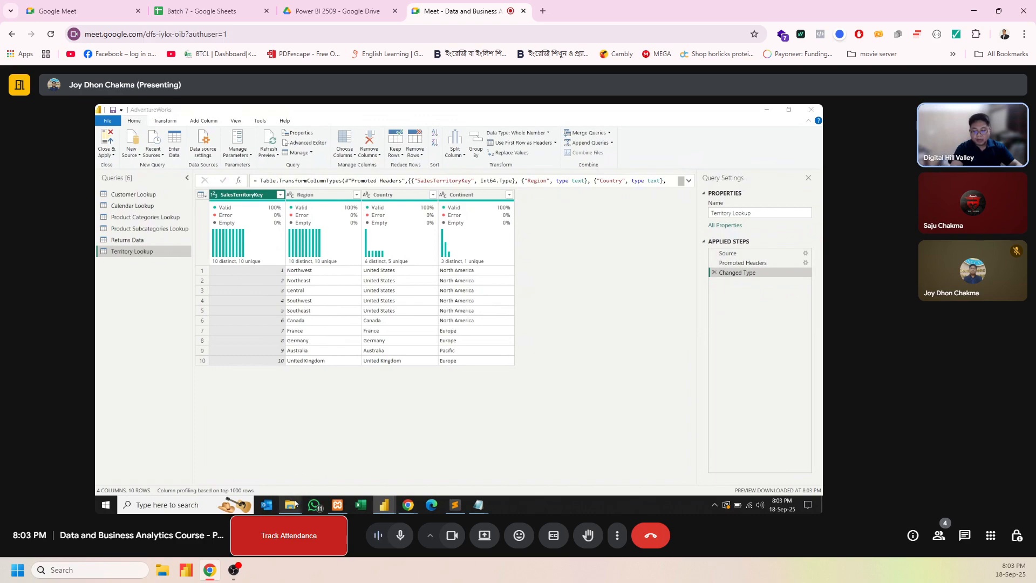
Step: Switch to the File Explorer window showing the Adventure Works Project folder to review the source files
{"action": "mouse_move", "coordinate": [290, 504]}
{"action": "left_click", "coordinate": [327, 469]}
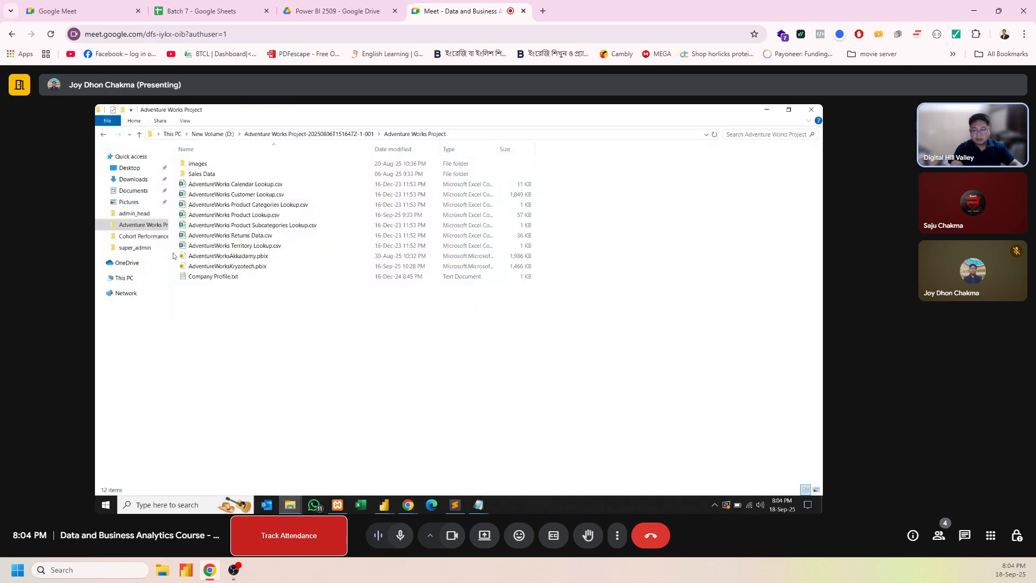
Step: Open the Sales Data folder in the Adventure Works Project folder and review the 2020, 2021 and 2022 sales CSV files
{"action": "left_click_drag", "start_coordinate": [174, 256], "coordinate": [234, 177]}
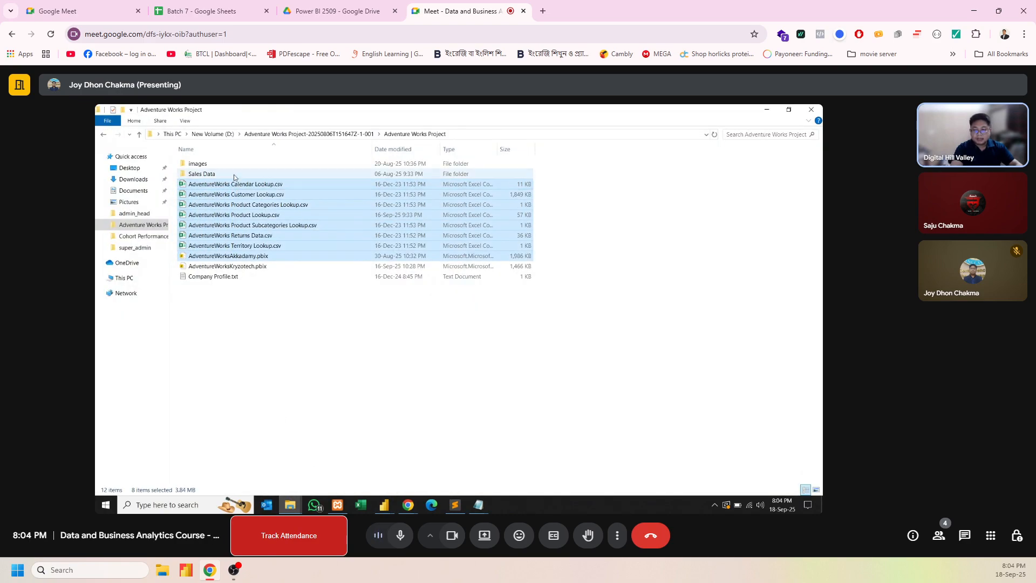
{"action": "double_click", "coordinate": [234, 175]}
{"action": "left_click", "coordinate": [219, 215]}
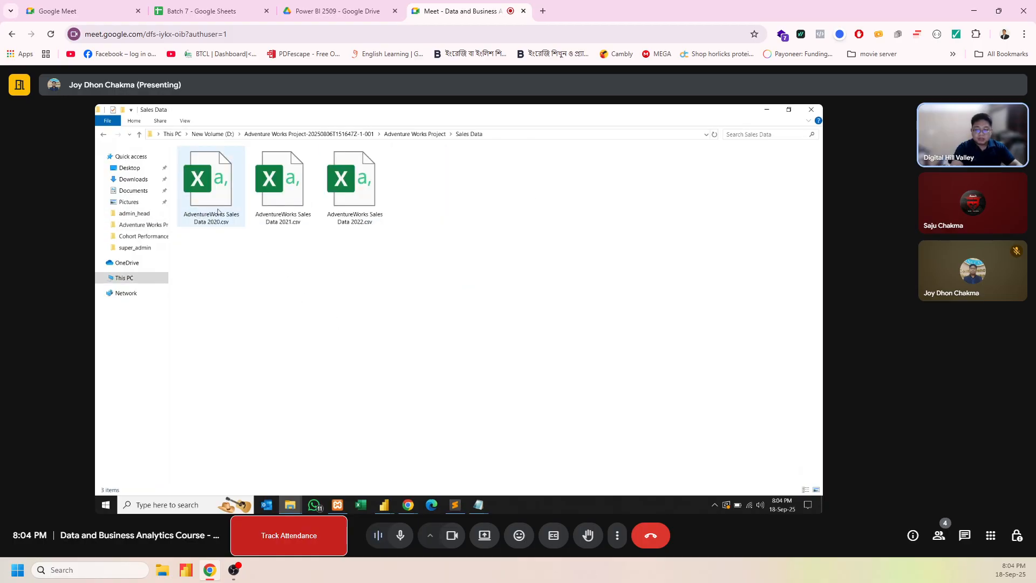
{"action": "left_click", "coordinate": [293, 225]}
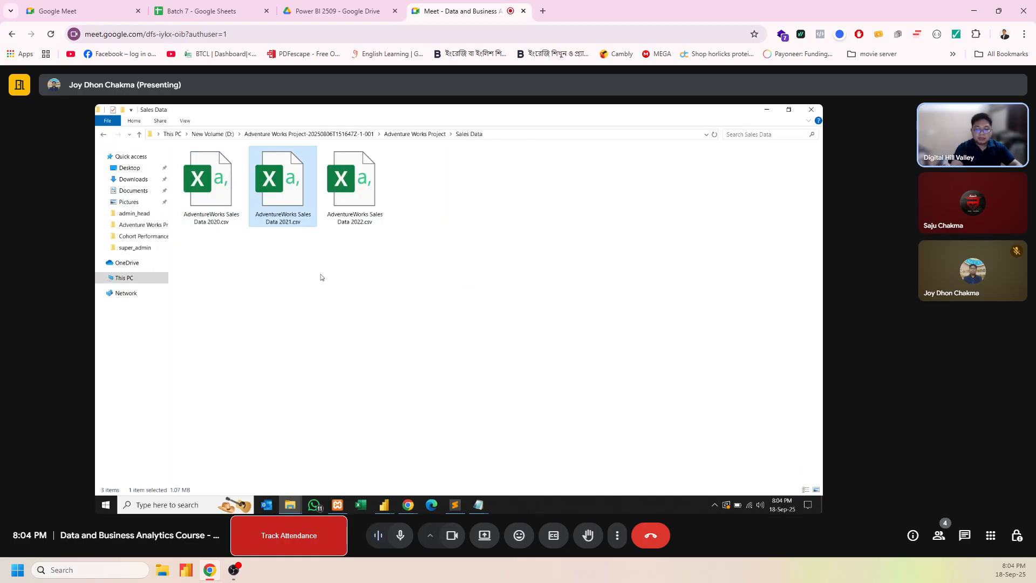
{"action": "left_click", "coordinate": [353, 194]}
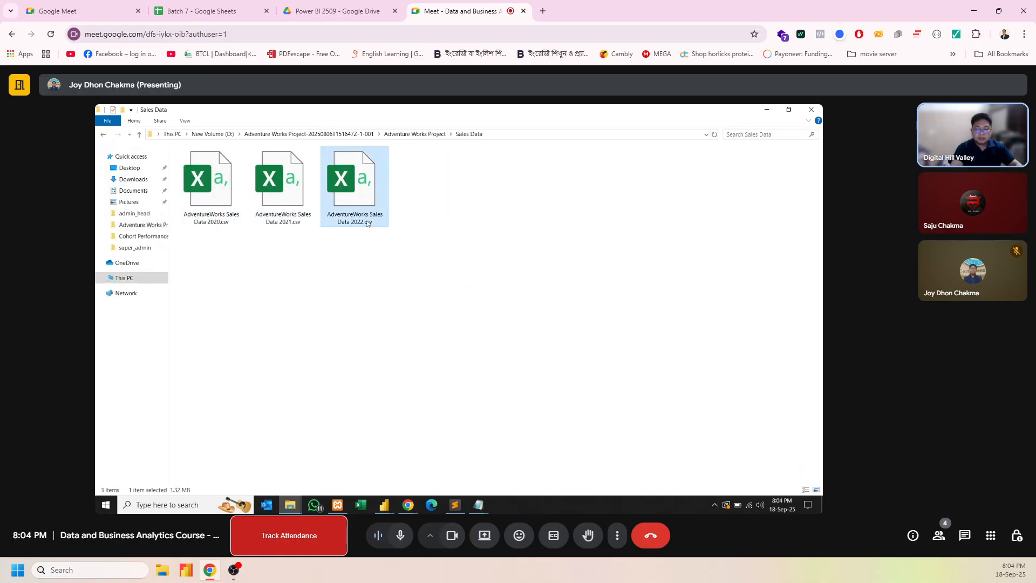
{"action": "left_click", "coordinate": [236, 213]}
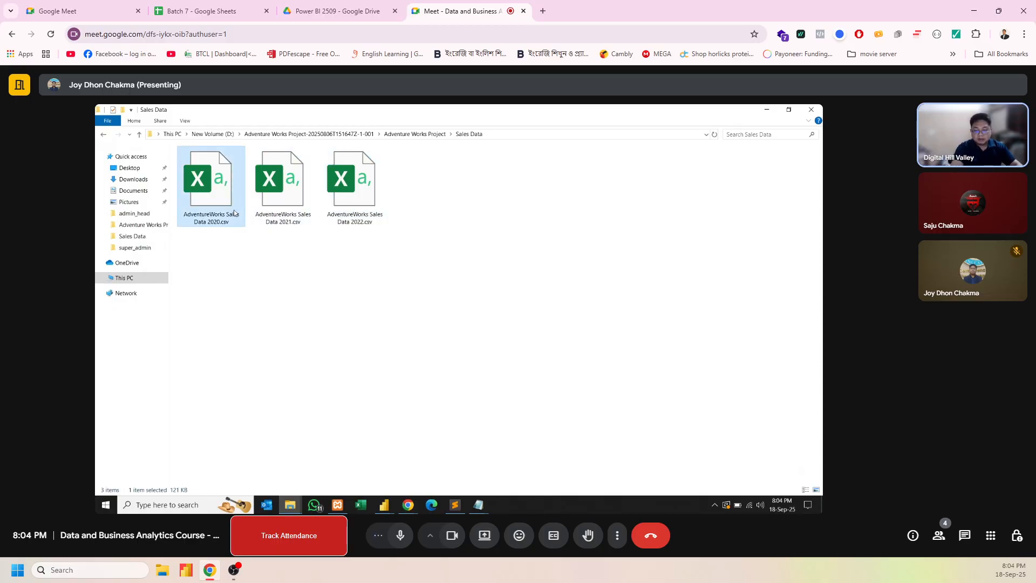
Step: Open AdventureWorks Sales Data 2020.csv in Excel, examine its columns from OrderDate to OrderQuantity, and close the file
{"action": "double_click", "coordinate": [234, 213]}
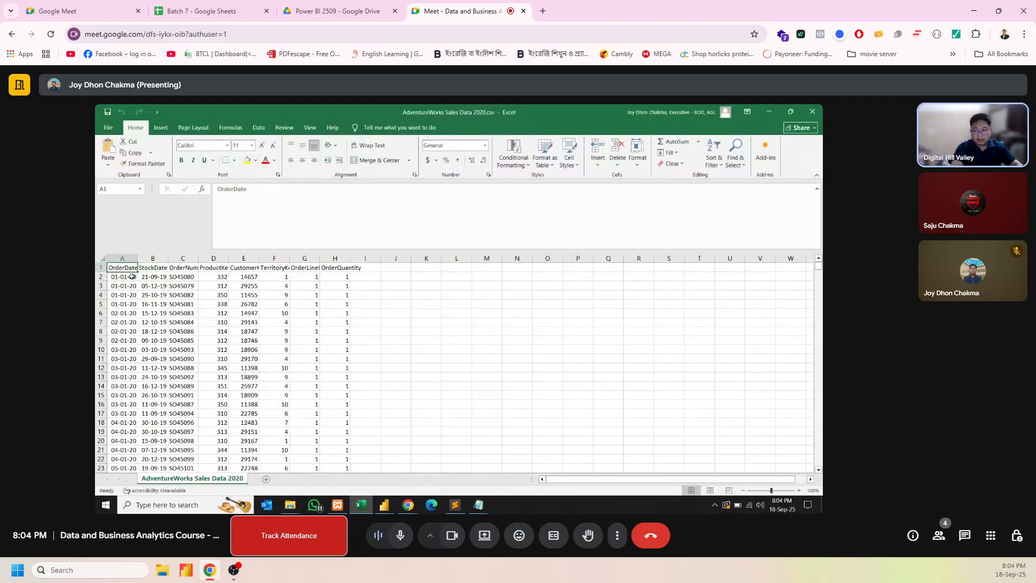
{"action": "left_click", "coordinate": [126, 258]}
{"action": "left_click", "coordinate": [154, 258]}
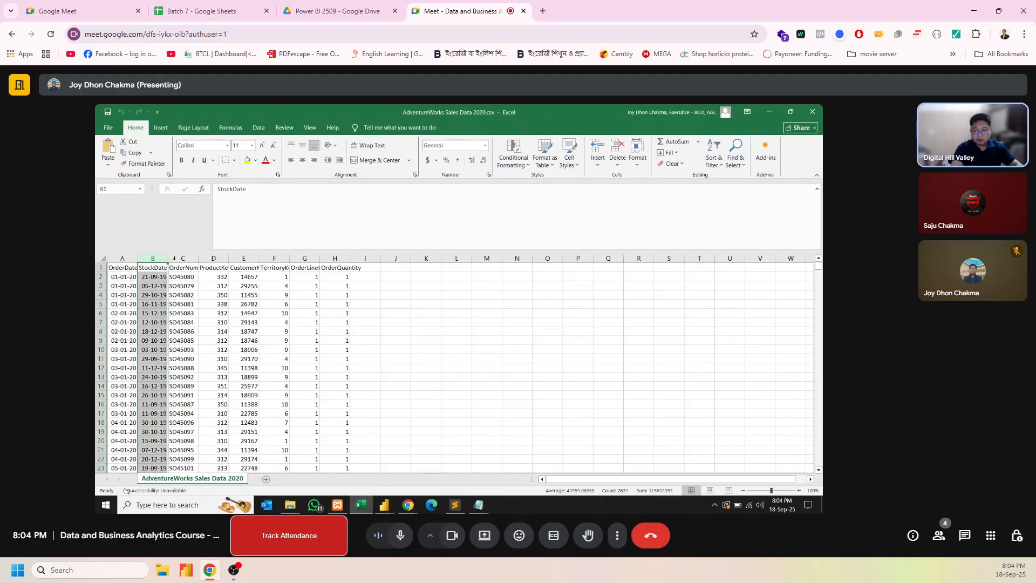
{"action": "left_click", "coordinate": [178, 258]}
{"action": "left_click", "coordinate": [211, 258]}
{"action": "left_click", "coordinate": [244, 258]}
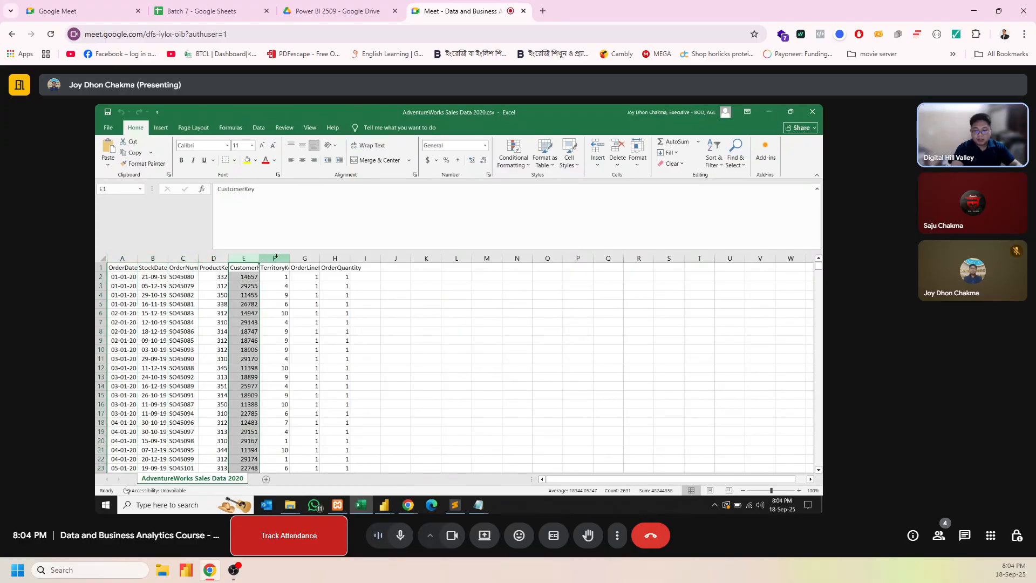
{"action": "left_click", "coordinate": [275, 258]}
{"action": "left_click", "coordinate": [305, 258]}
{"action": "left_click", "coordinate": [334, 258]}
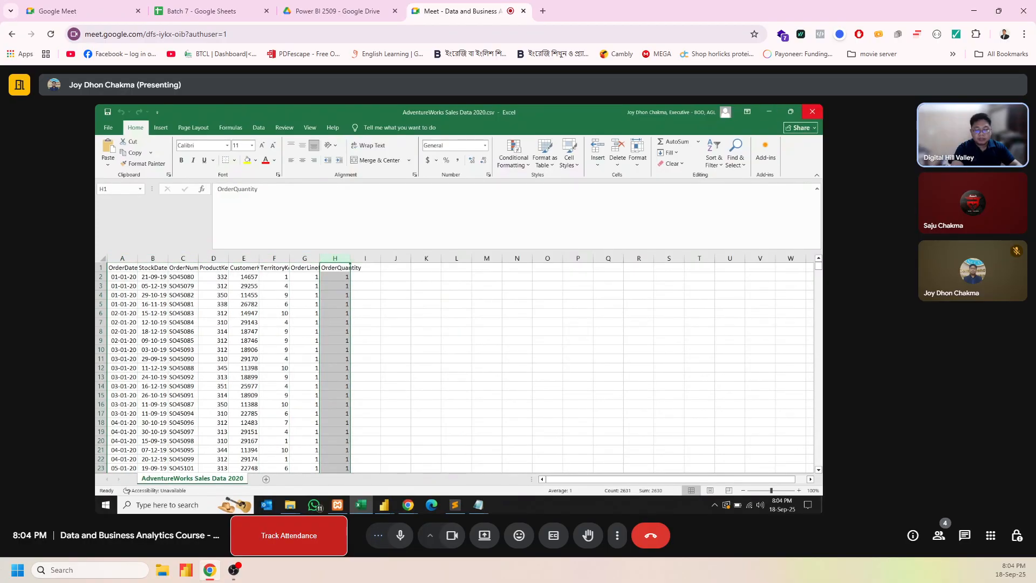
{"action": "left_click", "coordinate": [812, 111]}
Step: Open AdventureWorks Sales Data 2021.csv in Excel, compare its columns from OrderDate to OrderQuantity, and close the file
{"action": "double_click", "coordinate": [294, 204]}
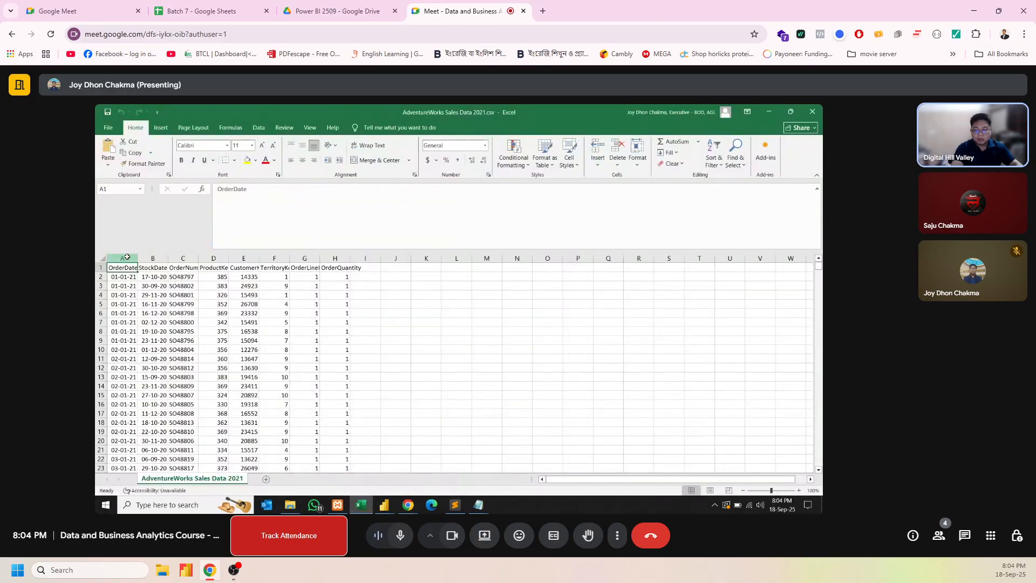
{"action": "left_click", "coordinate": [124, 258]}
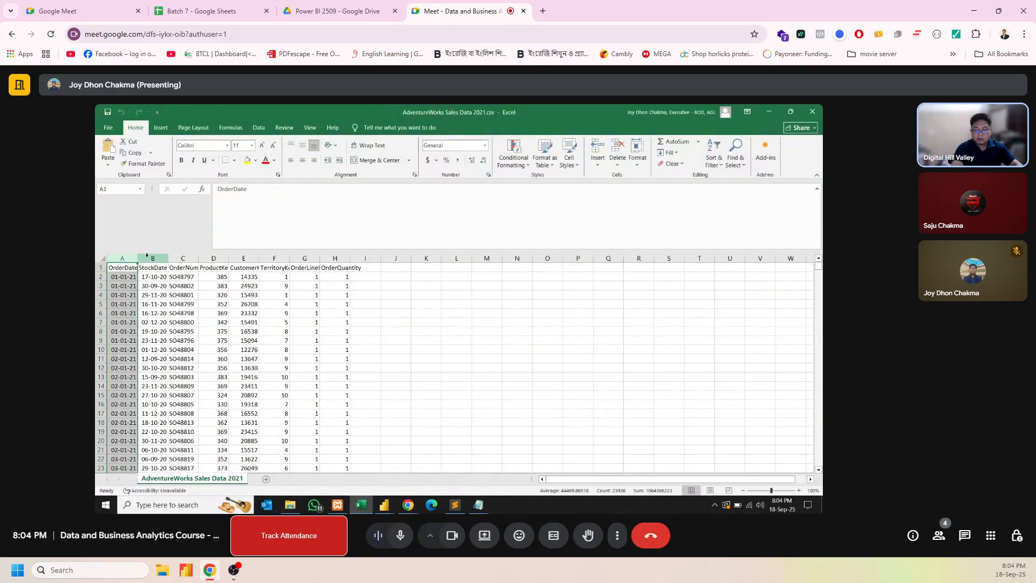
{"action": "left_click", "coordinate": [151, 258]}
{"action": "left_click", "coordinate": [181, 258]}
{"action": "left_click", "coordinate": [212, 258]}
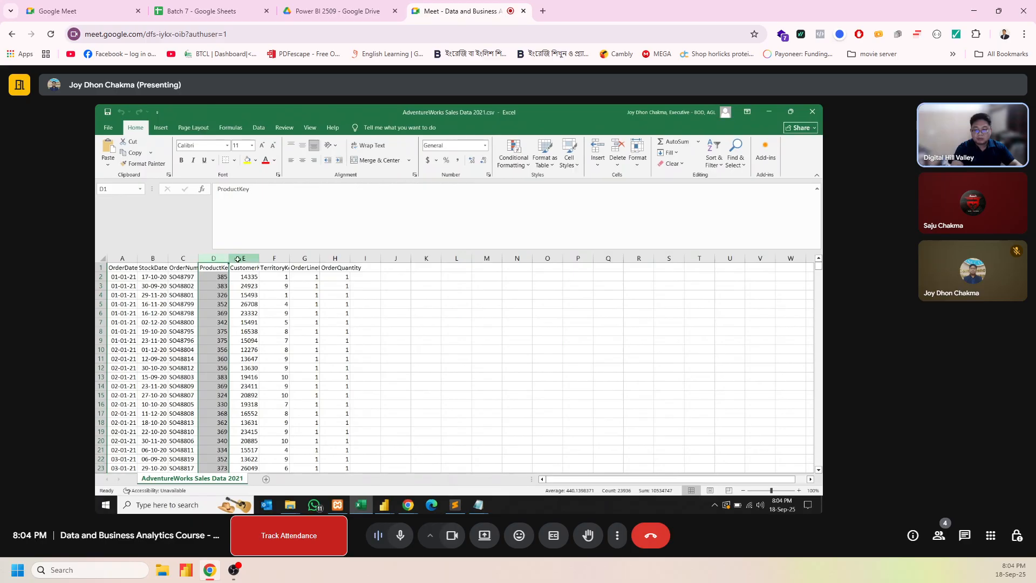
{"action": "left_click", "coordinate": [240, 258]}
{"action": "left_click", "coordinate": [274, 258]}
{"action": "left_click", "coordinate": [314, 258]}
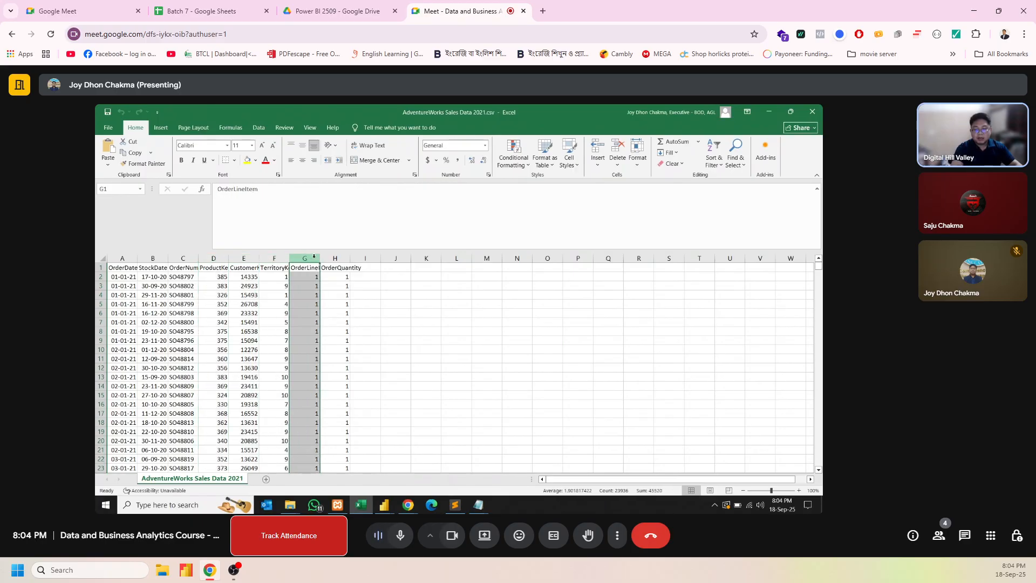
{"action": "left_click", "coordinate": [335, 258]}
{"action": "left_click", "coordinate": [424, 322]}
{"action": "left_click", "coordinate": [812, 111]}
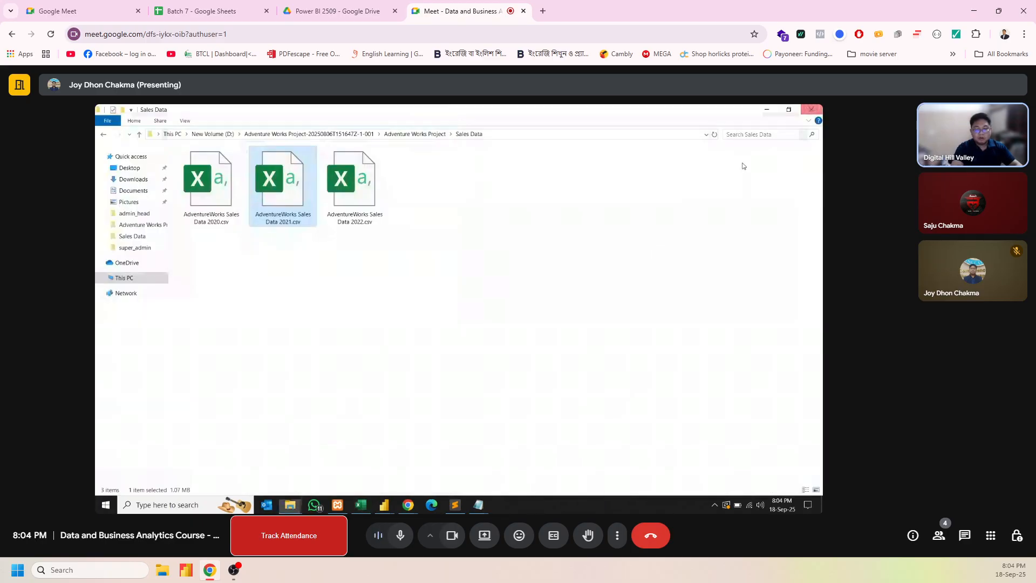
Step: Highlight the three yearly sales files together and return to the parent Adventure Works Project folder
{"action": "left_click", "coordinate": [268, 334]}
{"action": "mouse_move", "coordinate": [216, 216]}
{"action": "left_mouse_down"}
{"action": "mouse_move", "coordinate": [350, 222]}
{"action": "mouse_move", "coordinate": [227, 227]}
{"action": "left_mouse_up"}
{"action": "left_click_drag", "start_coordinate": [231, 292], "coordinate": [363, 151]}
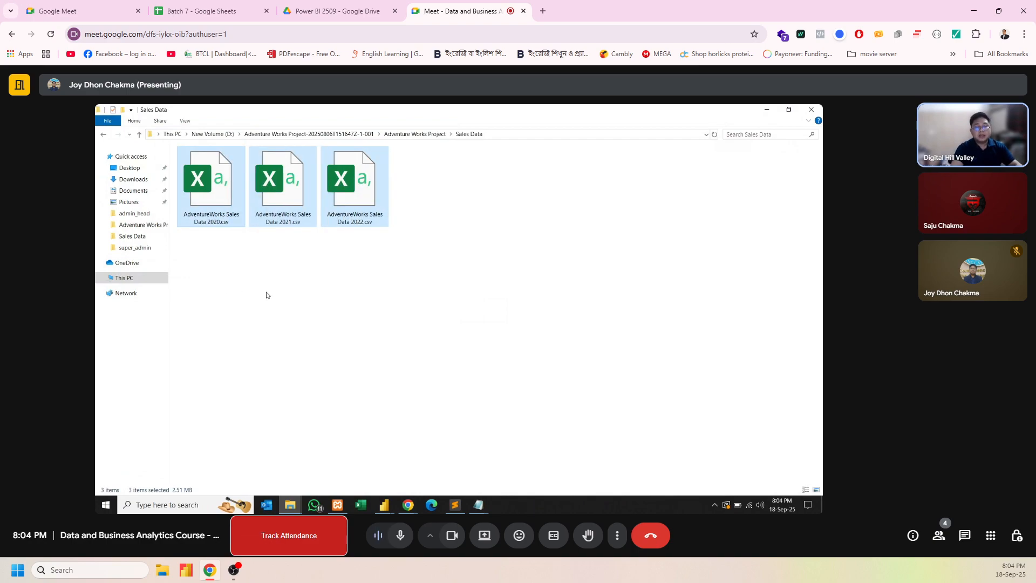
{"action": "left_click", "coordinate": [395, 272]}
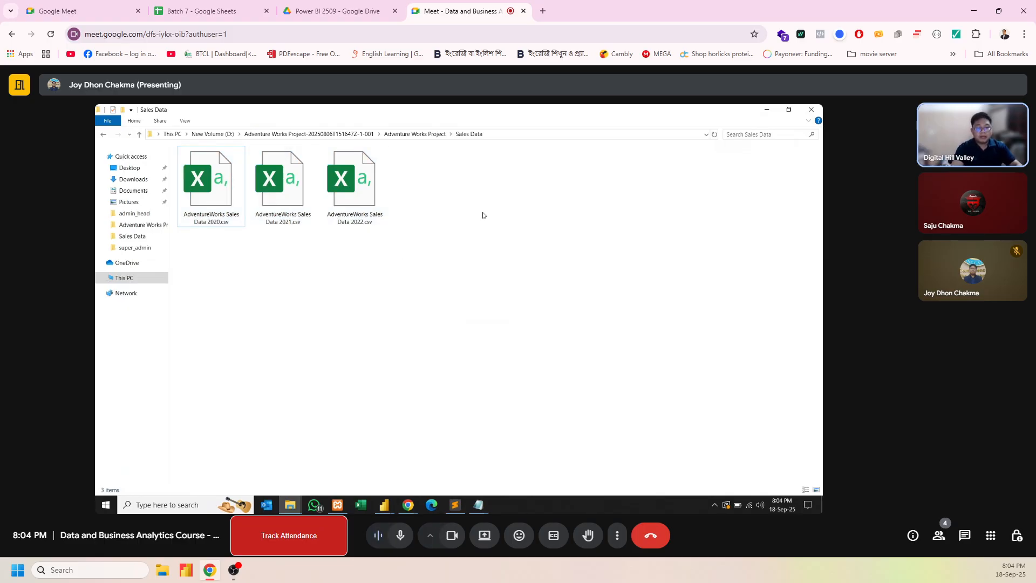
{"action": "left_click", "coordinate": [427, 134]}
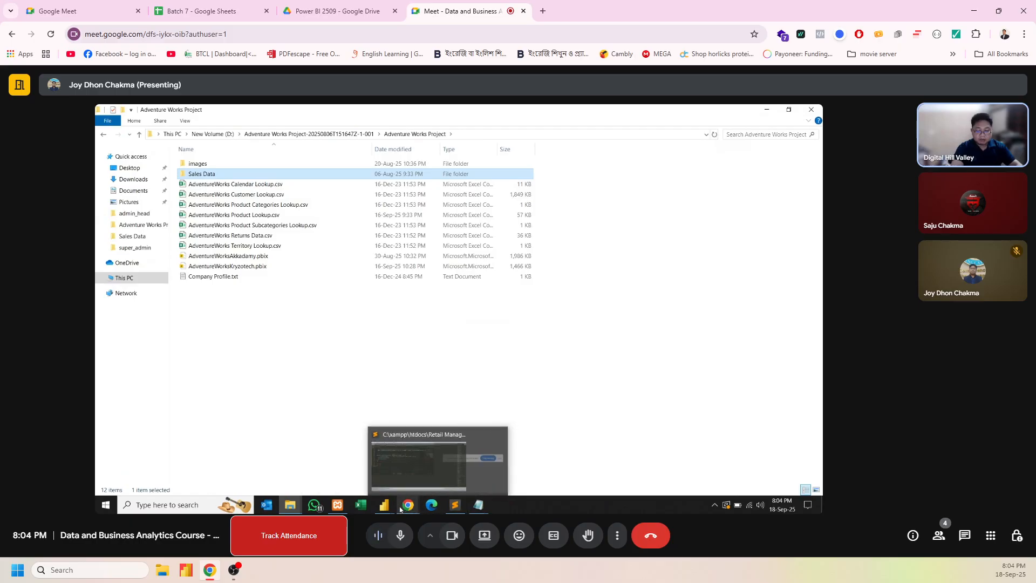
Step: Switch to the Power Query Editor and start a new query with the Folder connector
{"action": "left_click", "coordinate": [384, 506]}
{"action": "left_click", "coordinate": [436, 465]}
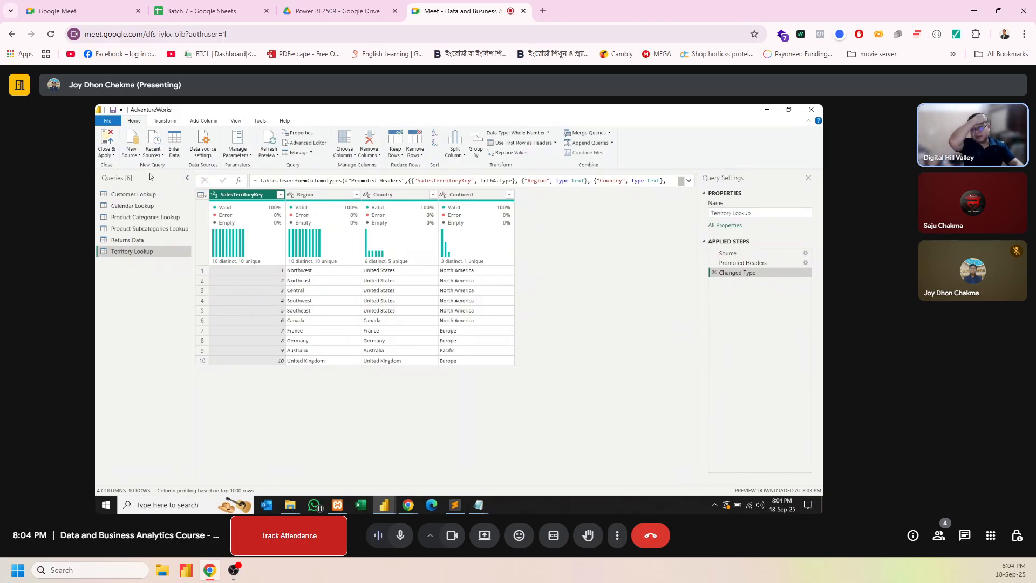
{"action": "left_click", "coordinate": [136, 156]}
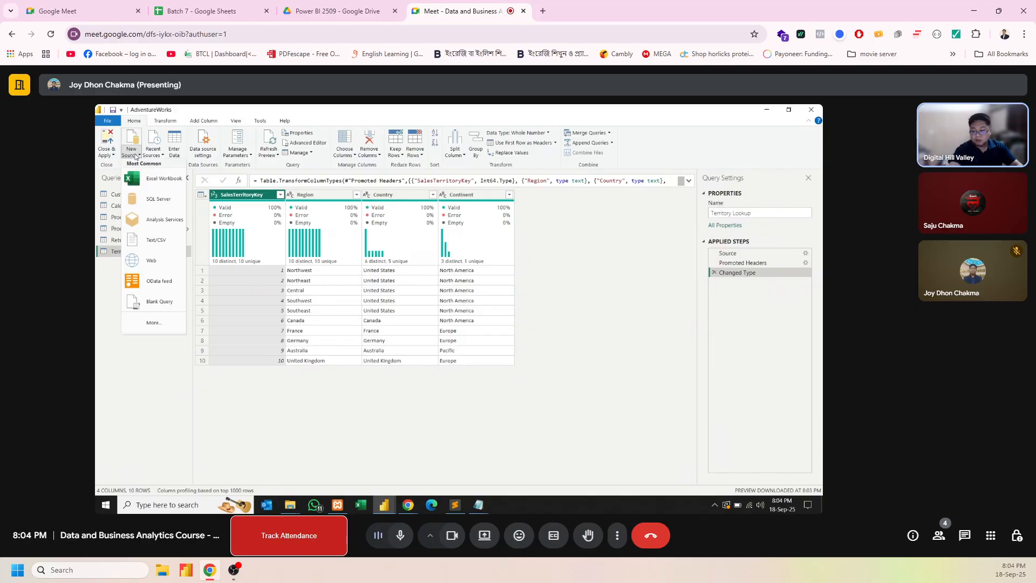
{"action": "left_click", "coordinate": [163, 325]}
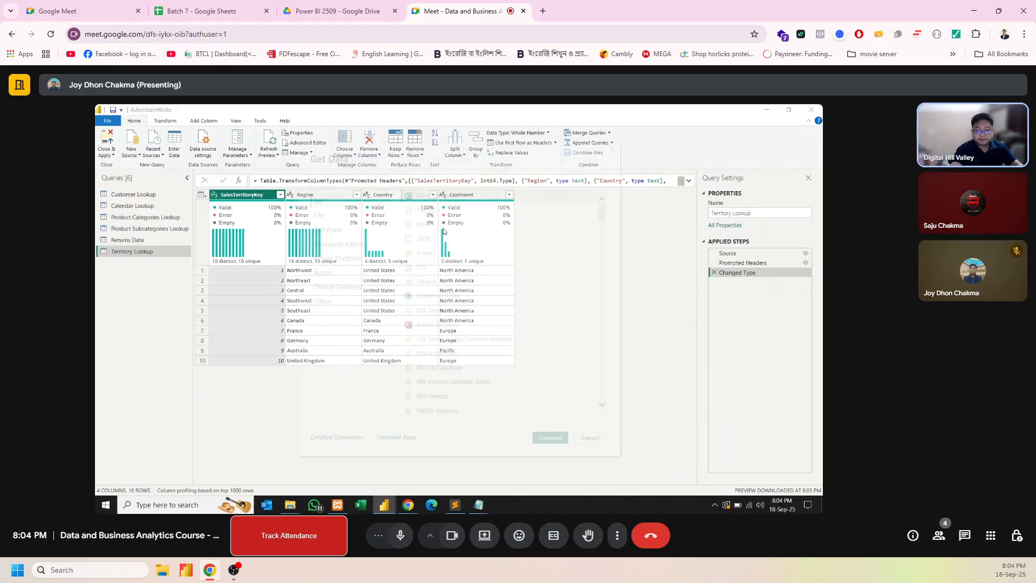
{"action": "left_click", "coordinate": [437, 255]}
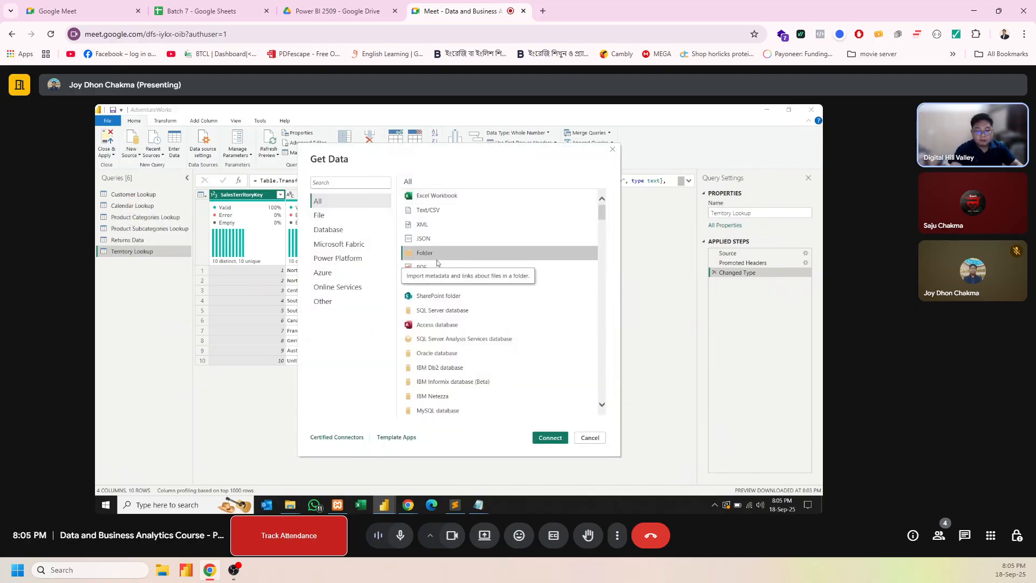
{"action": "left_click", "coordinate": [558, 443]}
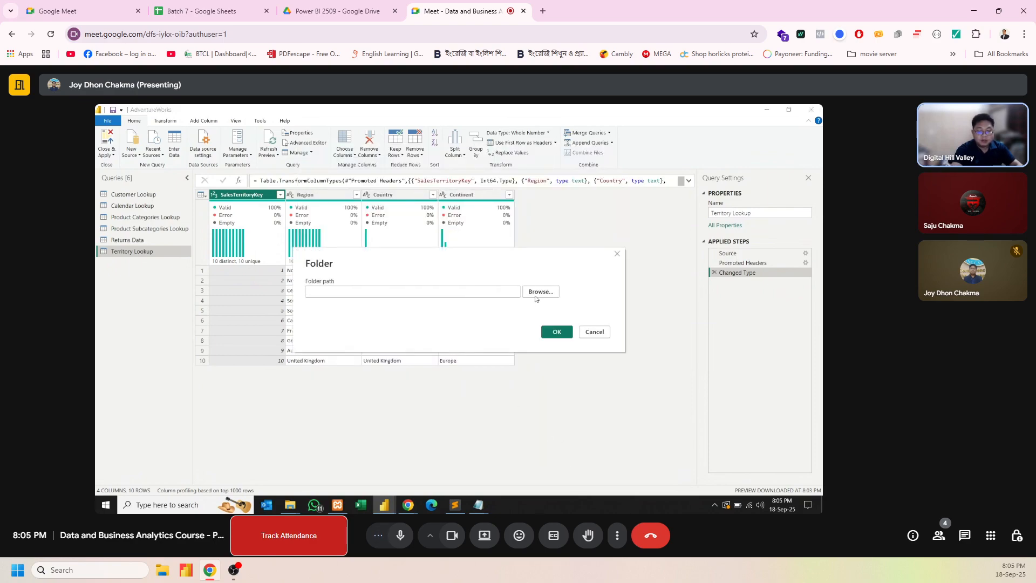
Step: Choose the Sales Data folder inside Adventure Works Project on drive D as the folder path and load its file list with Transform Data
{"action": "left_click", "coordinate": [540, 292]}
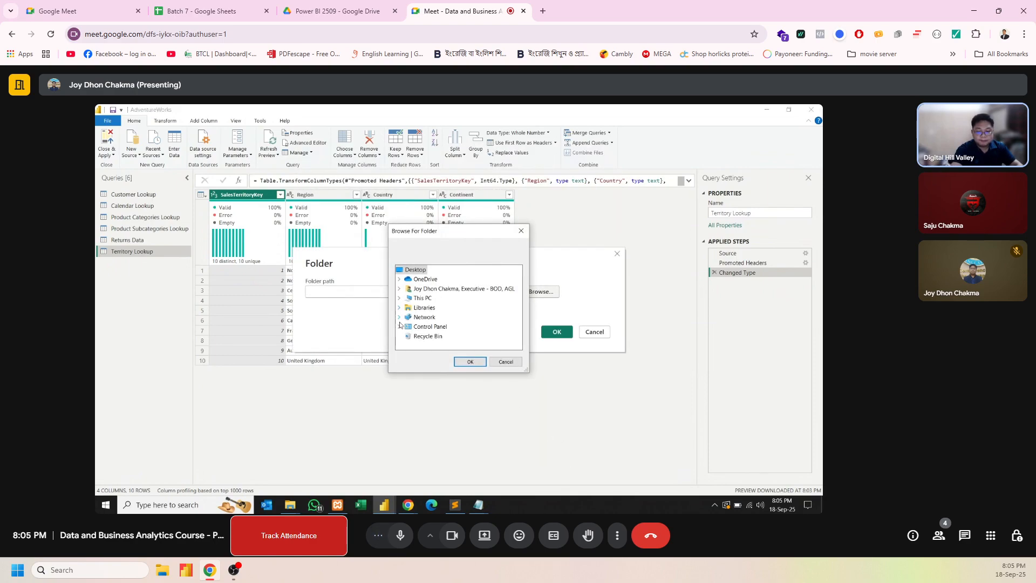
{"action": "left_click", "coordinate": [400, 298]}
{"action": "scroll", "coordinate": [405, 302], "scroll_direction": "down", "scroll_amount": 3}
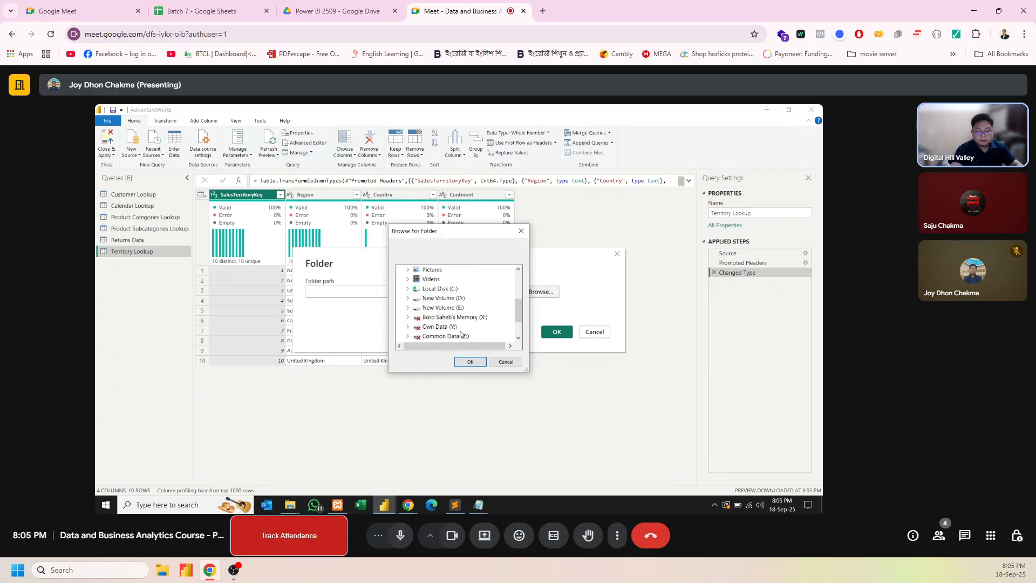
{"action": "left_click", "coordinate": [408, 299]}
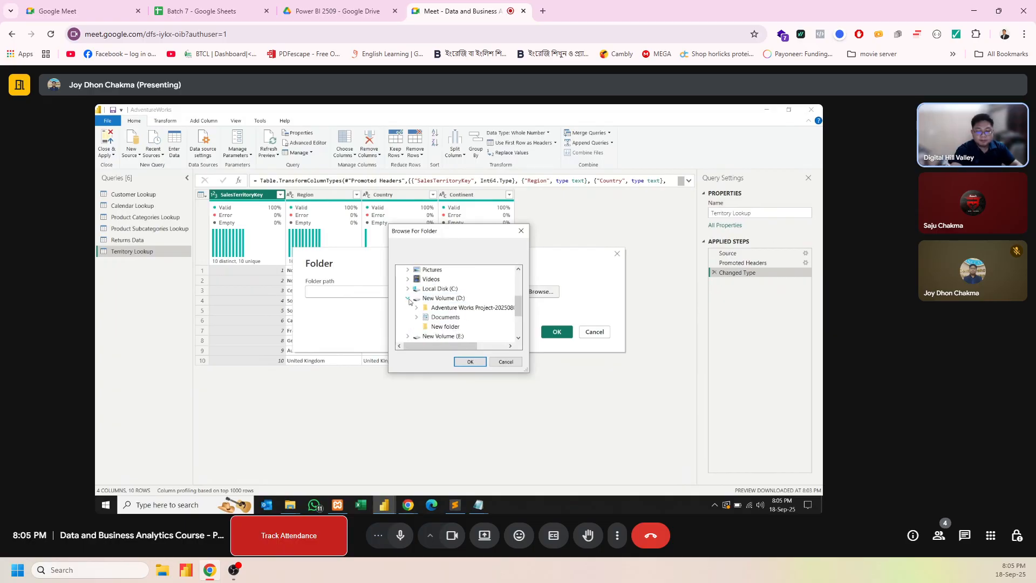
{"action": "left_click", "coordinate": [416, 307]}
{"action": "left_click", "coordinate": [425, 317]}
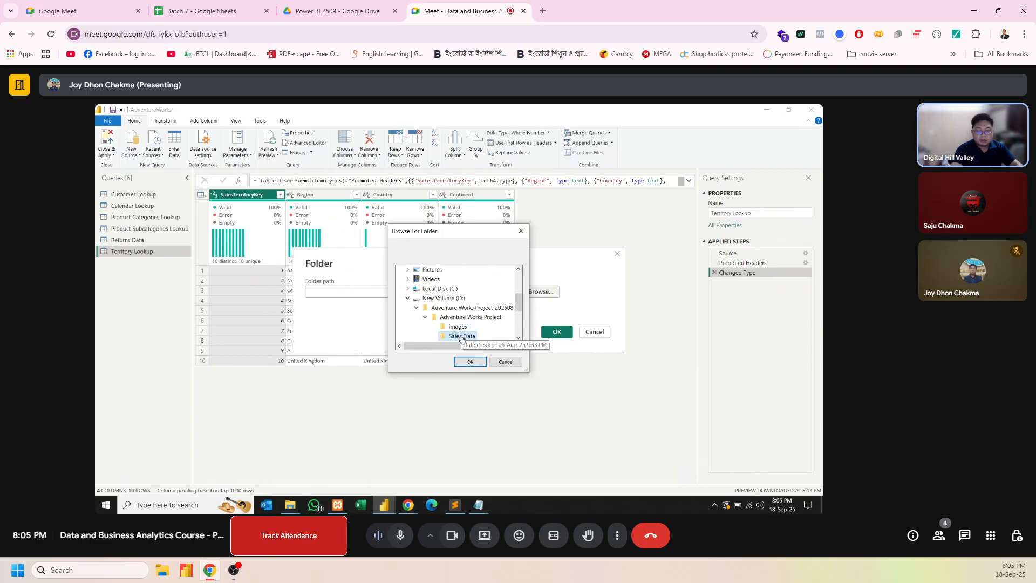
{"action": "left_click", "coordinate": [462, 336]}
{"action": "left_click", "coordinate": [479, 361]}
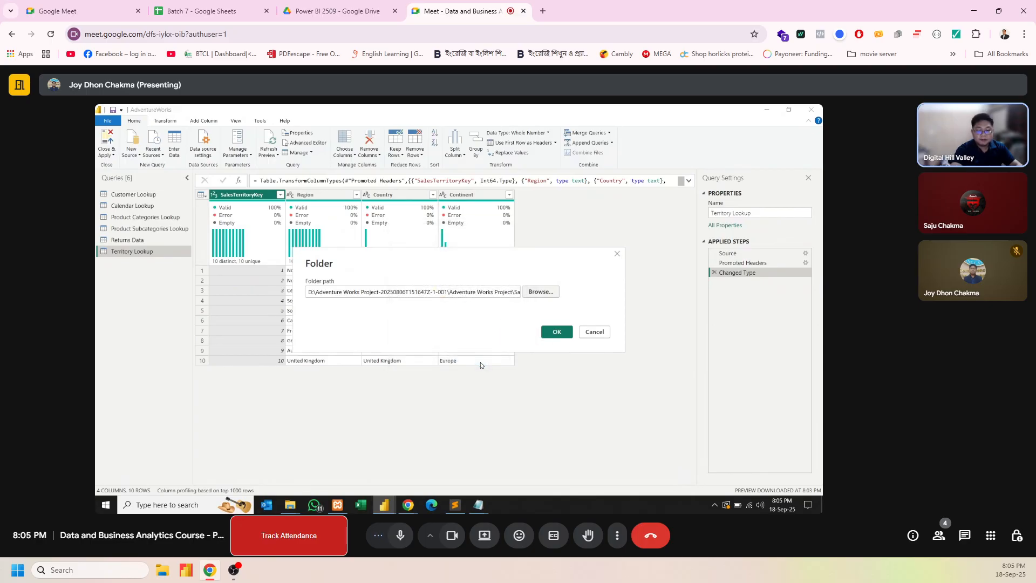
{"action": "left_click", "coordinate": [559, 333]}
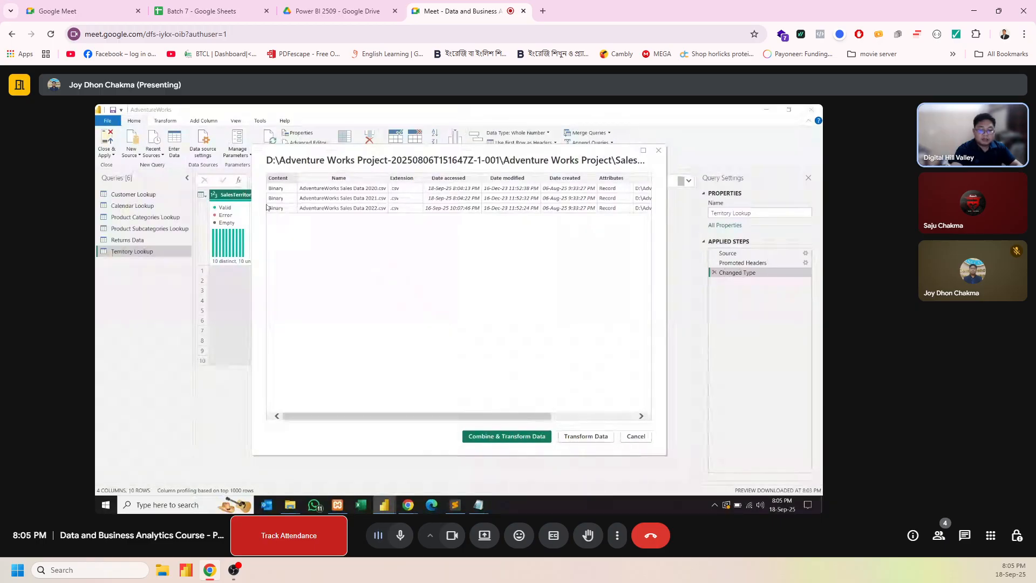
{"action": "left_click", "coordinate": [590, 439]}
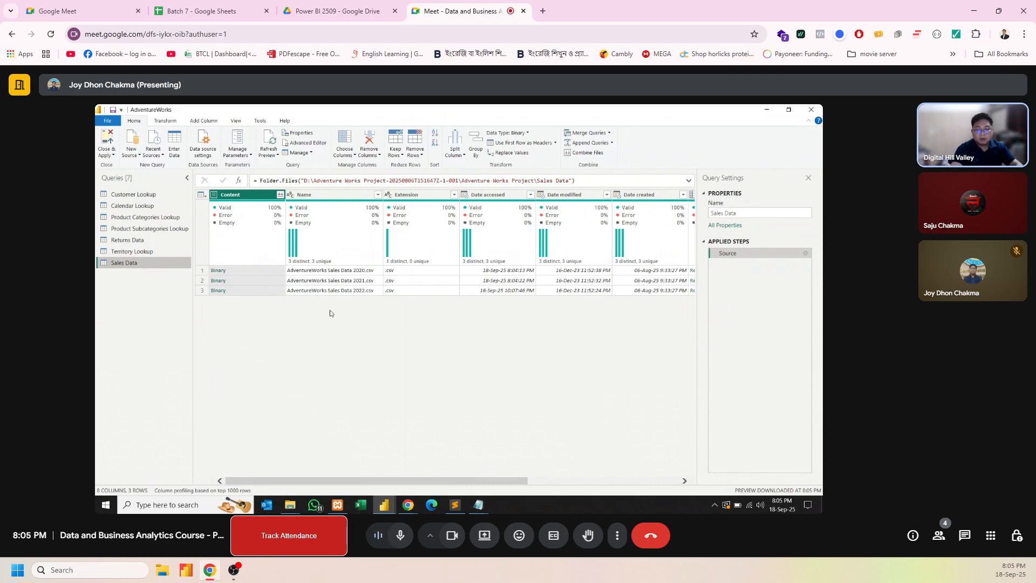
Step: Keep only the Content and Name columns in the Sales Data query by removing the other columns
{"action": "left_click", "coordinate": [321, 195], "text": "ctrl"}
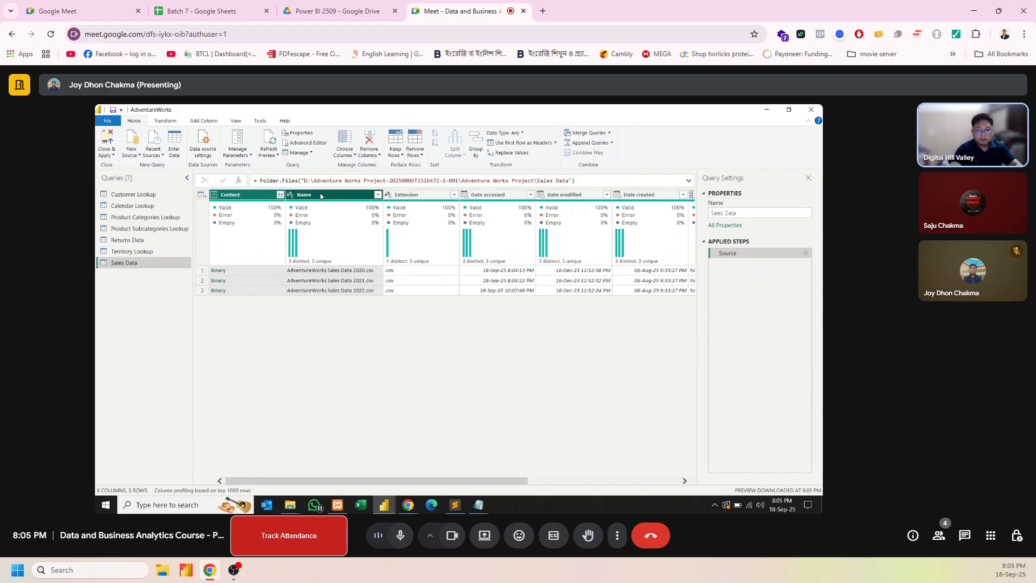
{"action": "right_click", "coordinate": [321, 195]}
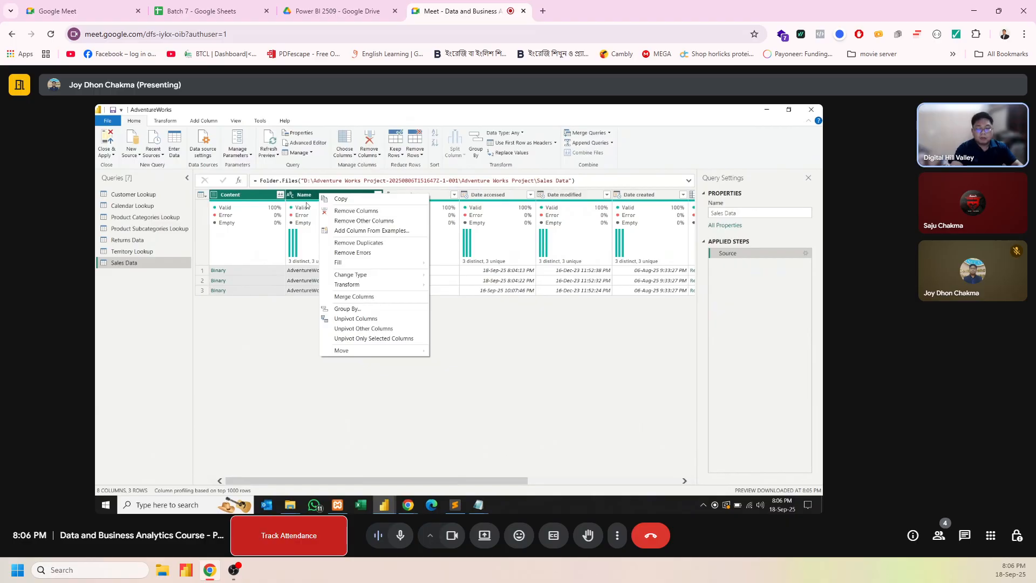
{"action": "left_click", "coordinate": [367, 221]}
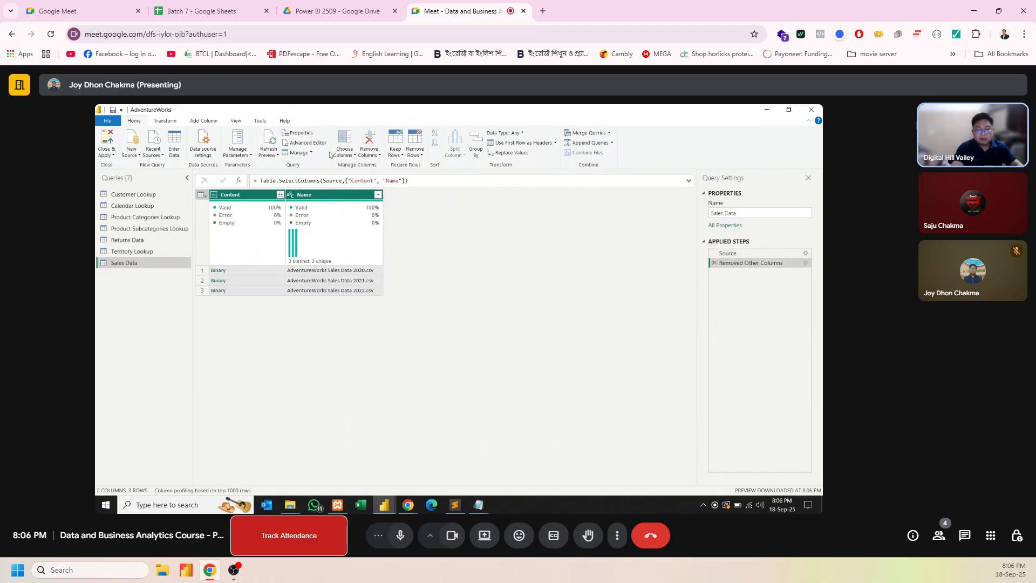
Step: Combine the binary files in the Content column, using the first file as the sample and a comma delimiter
{"action": "left_click", "coordinate": [280, 199]}
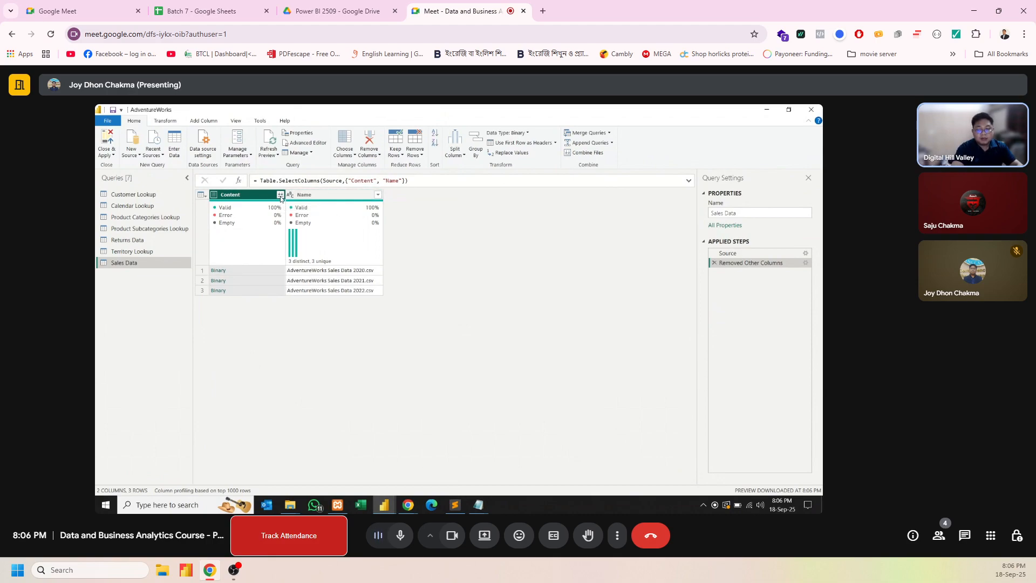
{"action": "left_click", "coordinate": [281, 197]}
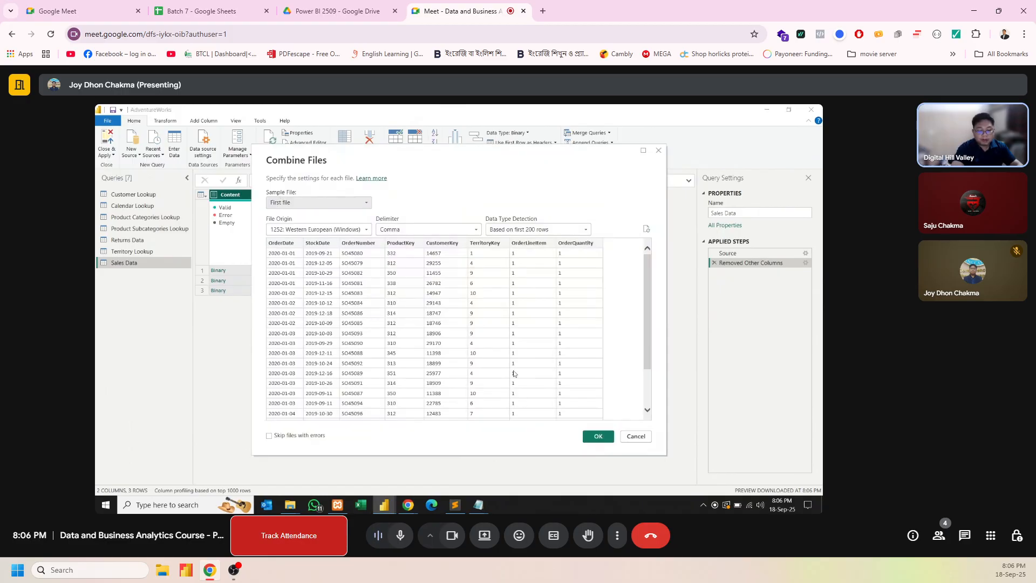
{"action": "left_click", "coordinate": [603, 439]}
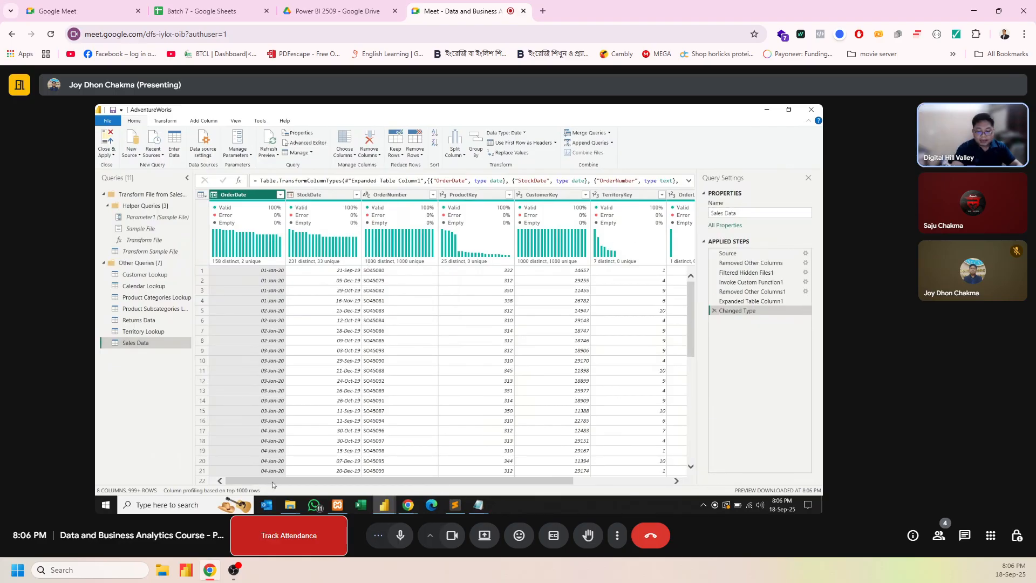
Step: Base the Sales Data column profiling on the entire data set and check the profiles across all its columns
{"action": "left_click", "coordinate": [231, 491]}
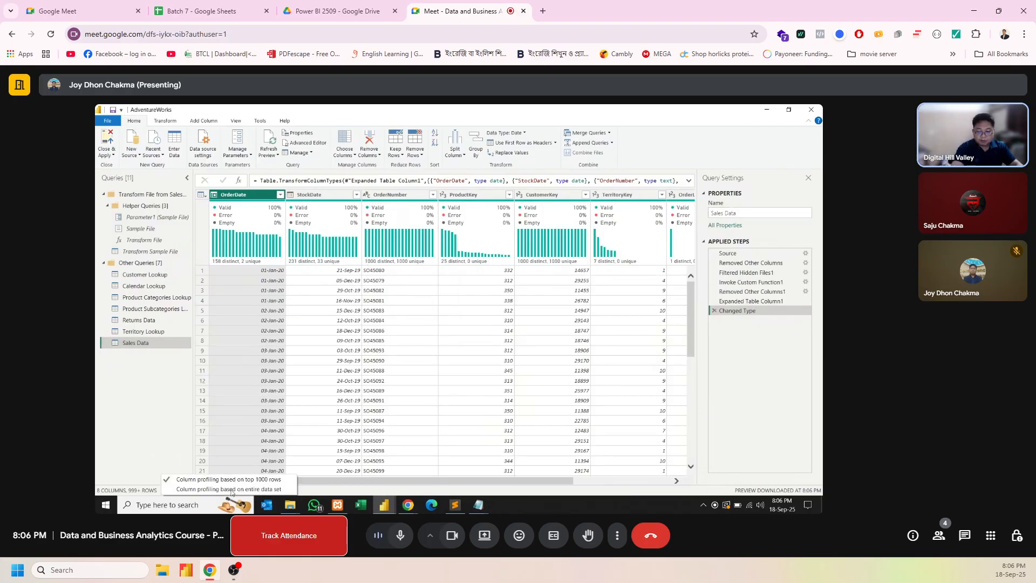
{"action": "left_click", "coordinate": [231, 490]}
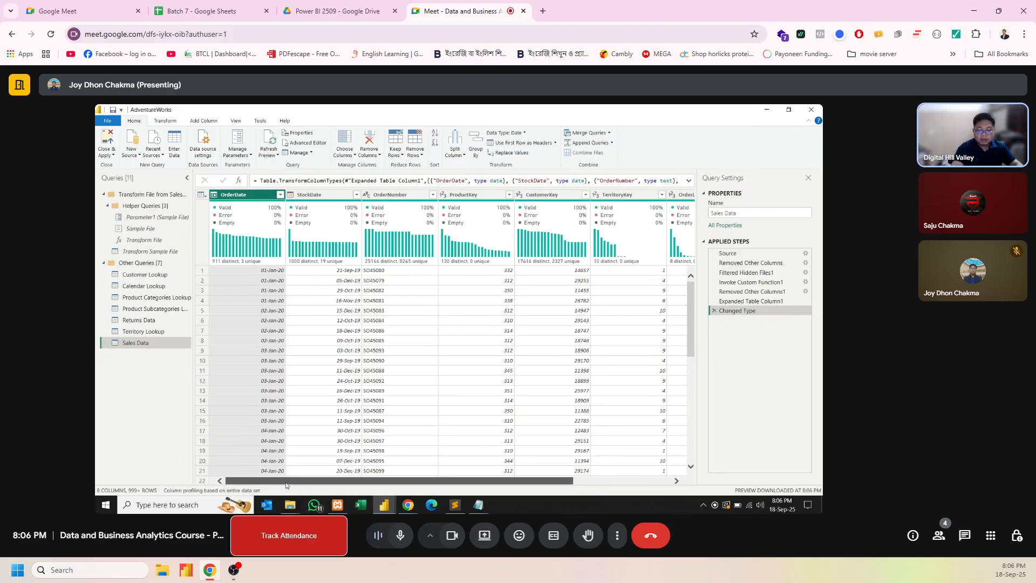
{"action": "left_click_drag", "start_coordinate": [286, 485], "coordinate": [394, 485]}
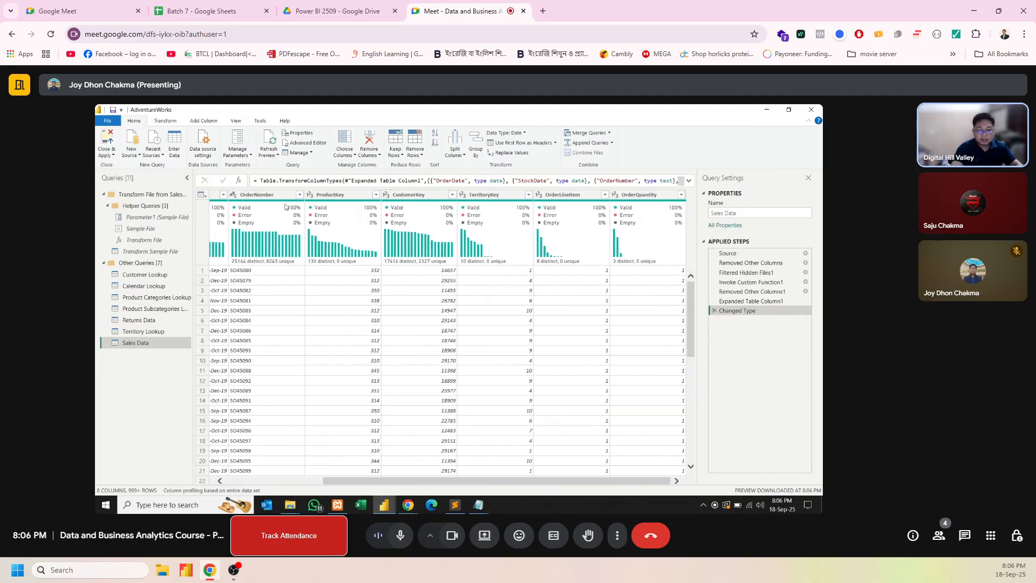
{"action": "left_click_drag", "start_coordinate": [377, 480], "coordinate": [238, 458]}
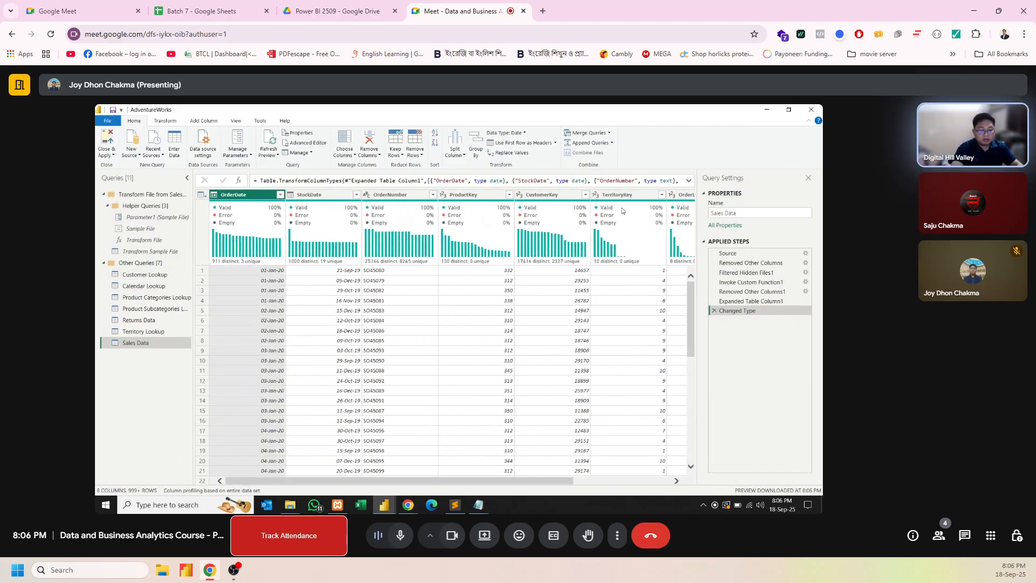
Step: Review the Customer Lookup columns and base that query's column profiling on the entire data set
{"action": "left_click", "coordinate": [131, 275]}
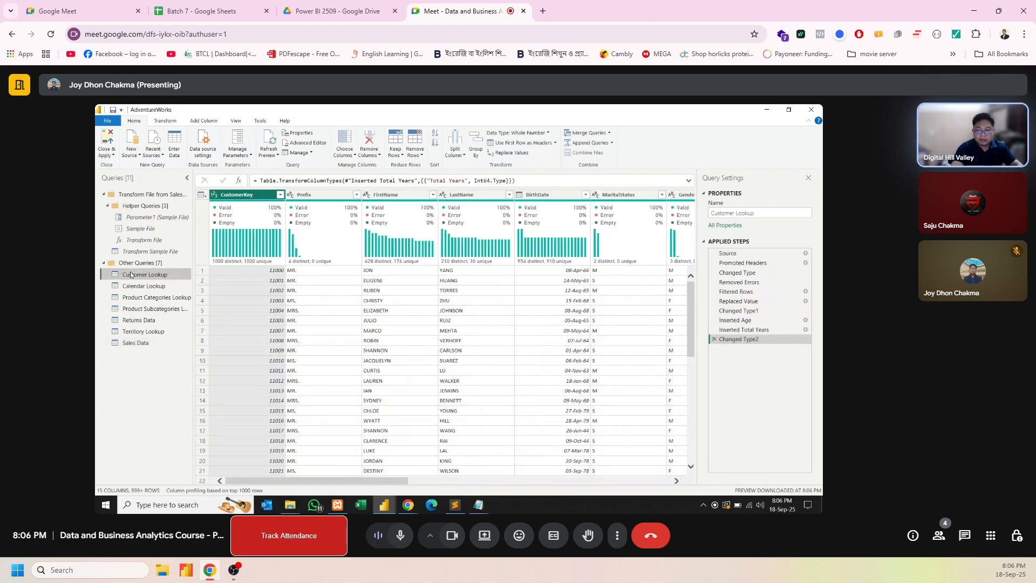
{"action": "left_click", "coordinate": [386, 477]}
{"action": "left_click_drag", "start_coordinate": [386, 478], "coordinate": [662, 462]}
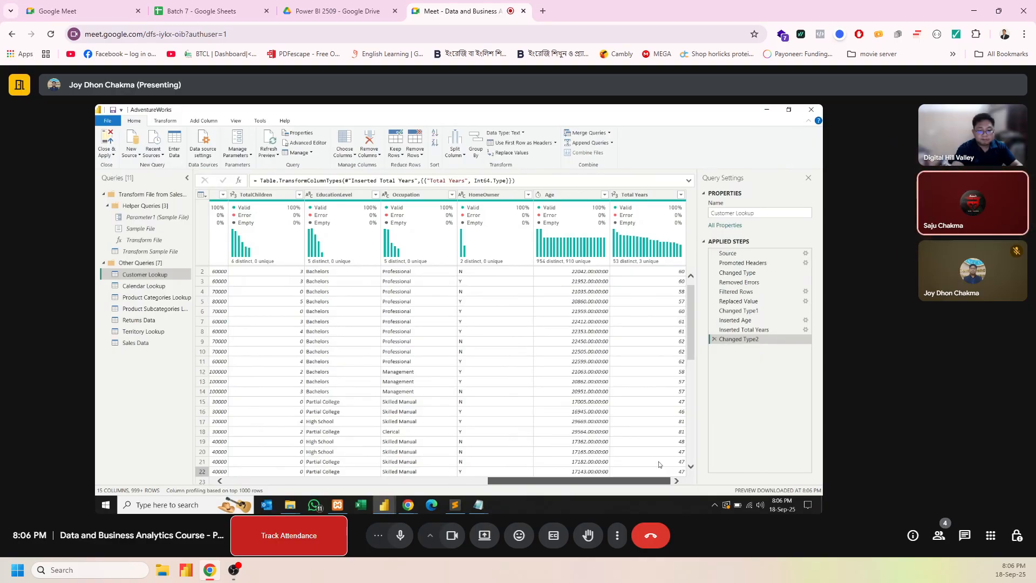
{"action": "left_click_drag", "start_coordinate": [653, 464], "coordinate": [342, 462]}
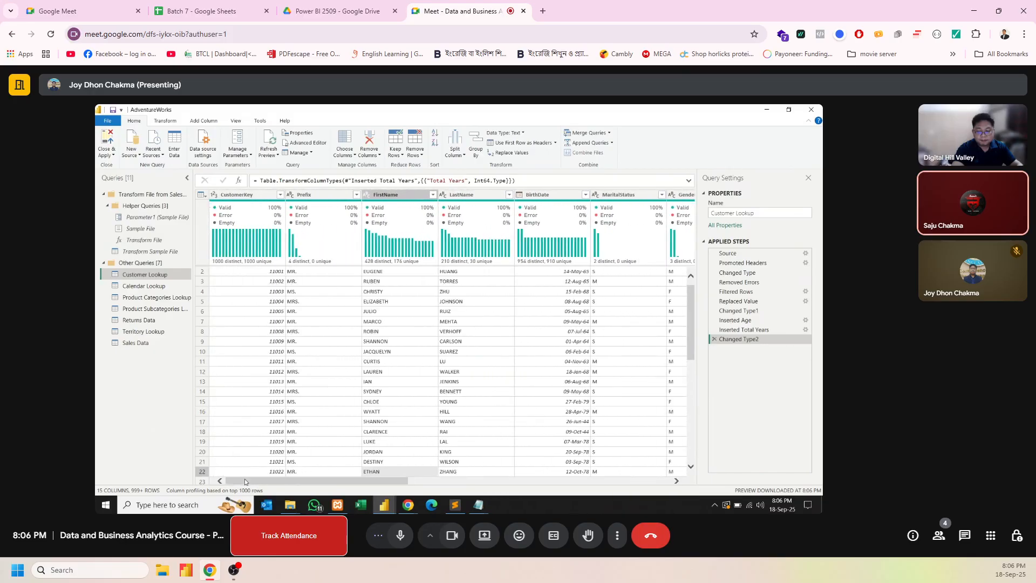
{"action": "left_click", "coordinate": [216, 490]}
{"action": "left_click", "coordinate": [224, 492]}
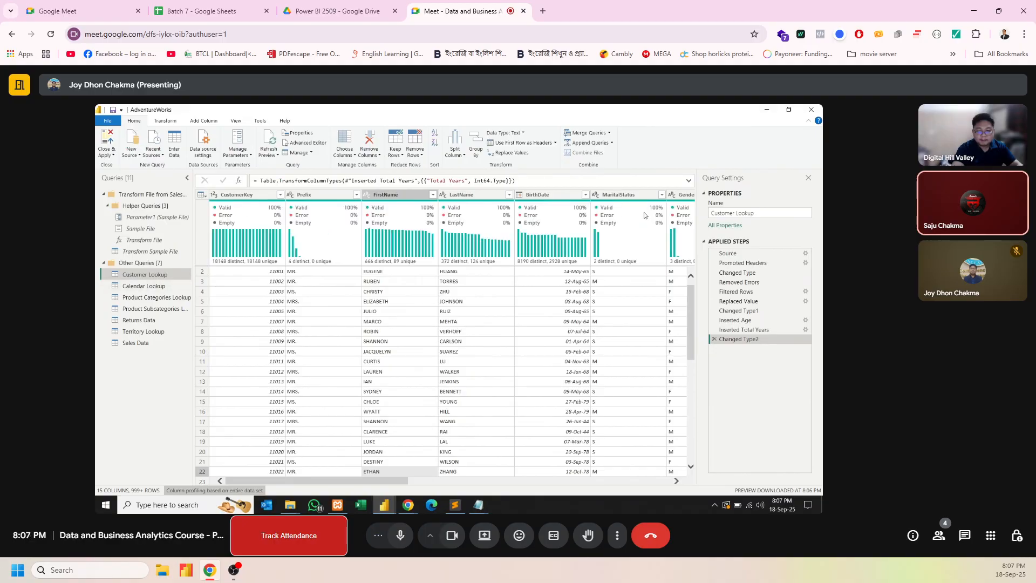
Step: Check the column profiles of the calendar, product, returns, territory and sales queries one after another
{"action": "left_click", "coordinate": [132, 289]}
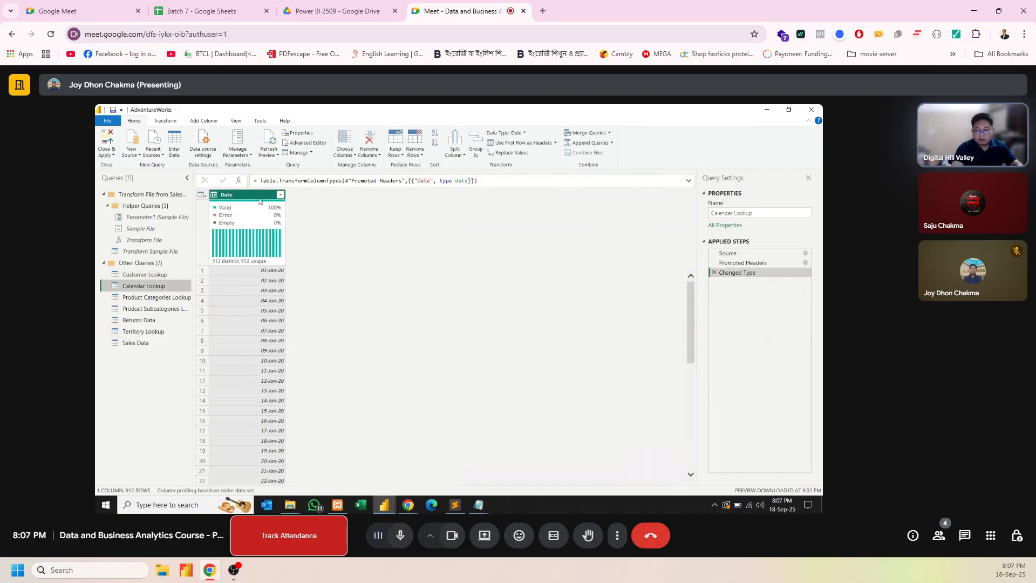
{"action": "left_click", "coordinate": [153, 297]}
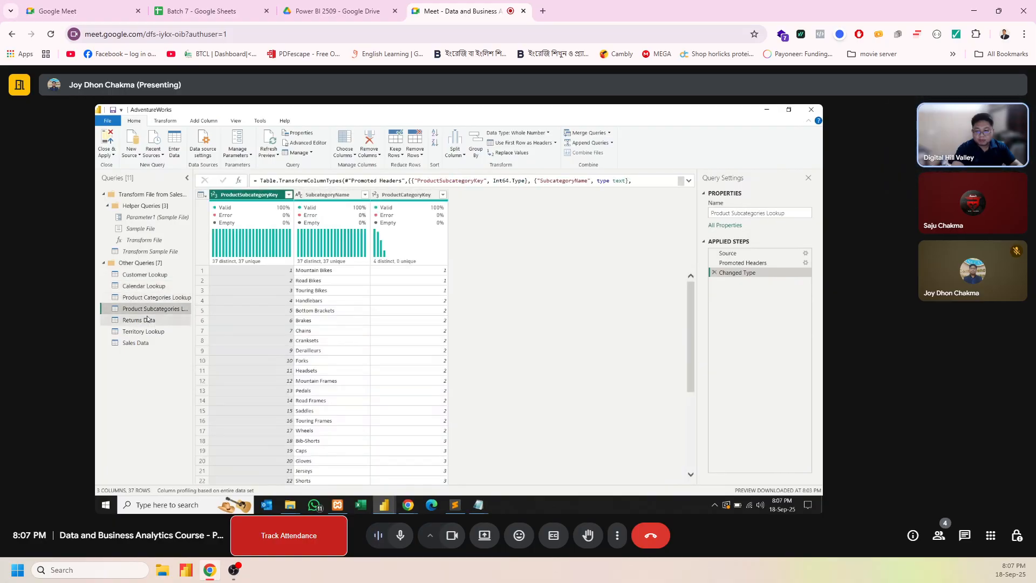
{"action": "left_click", "coordinate": [145, 322]}
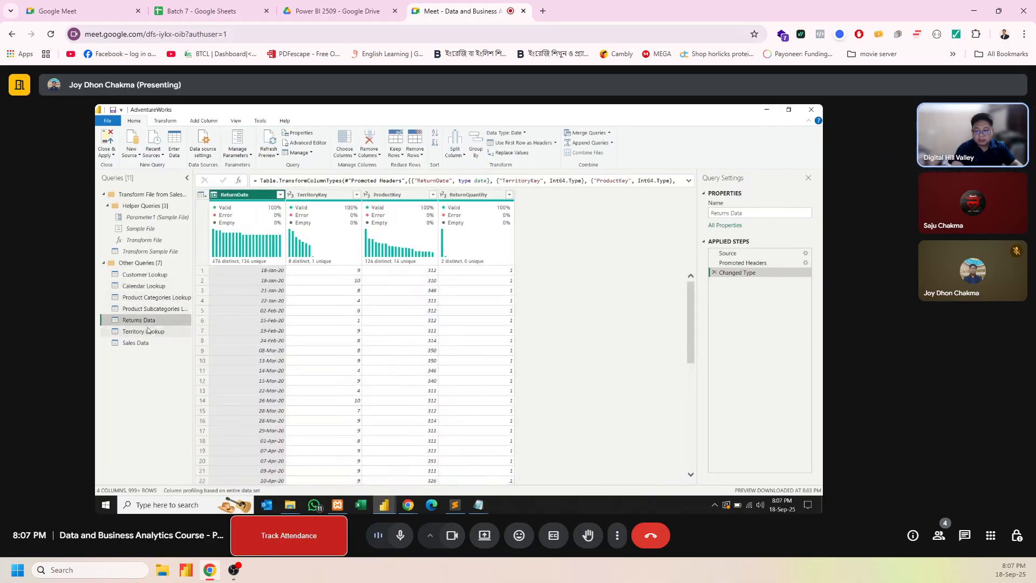
{"action": "left_click", "coordinate": [148, 333]}
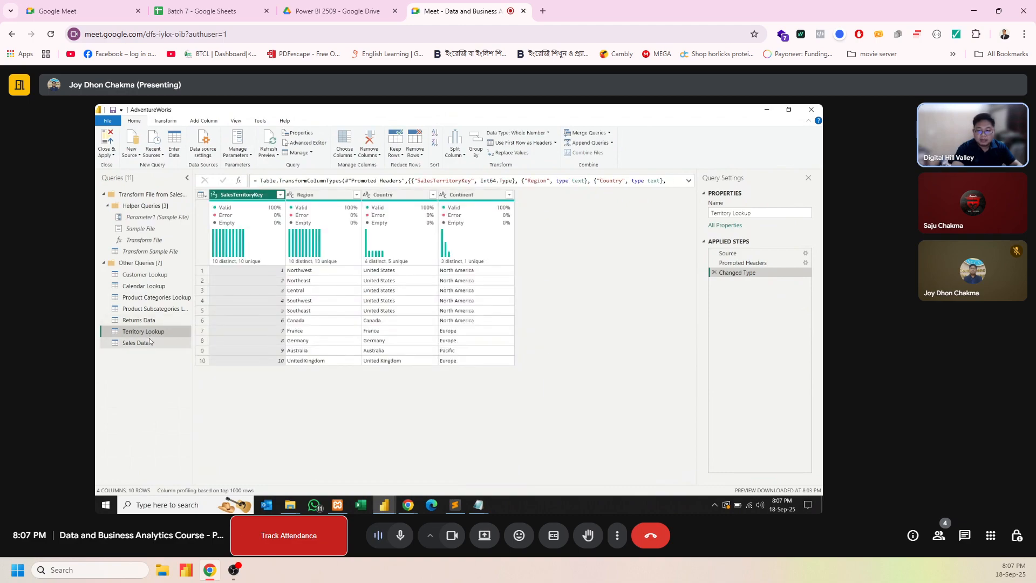
{"action": "left_click", "coordinate": [151, 343]}
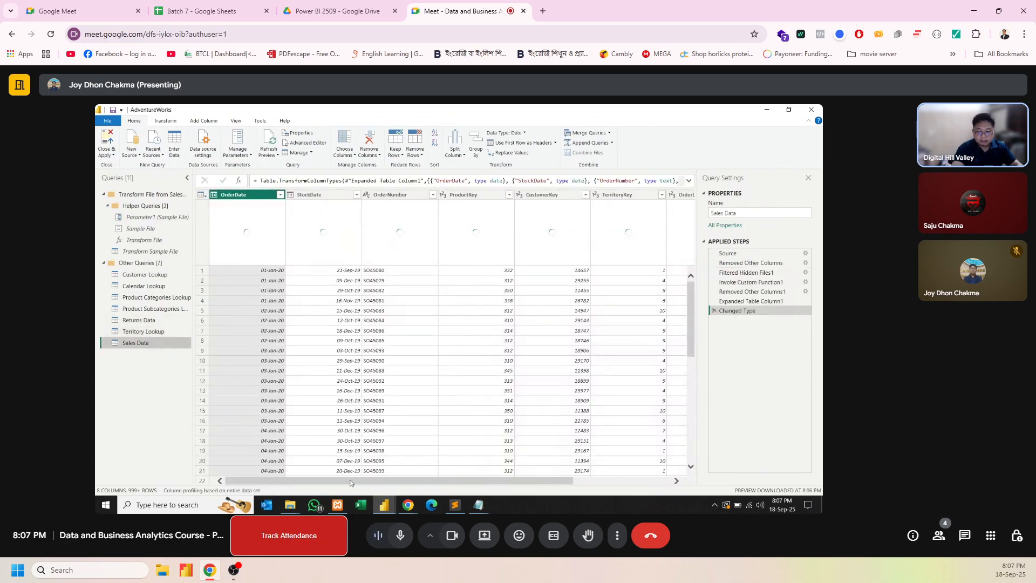
{"action": "left_click_drag", "start_coordinate": [350, 482], "coordinate": [598, 484]}
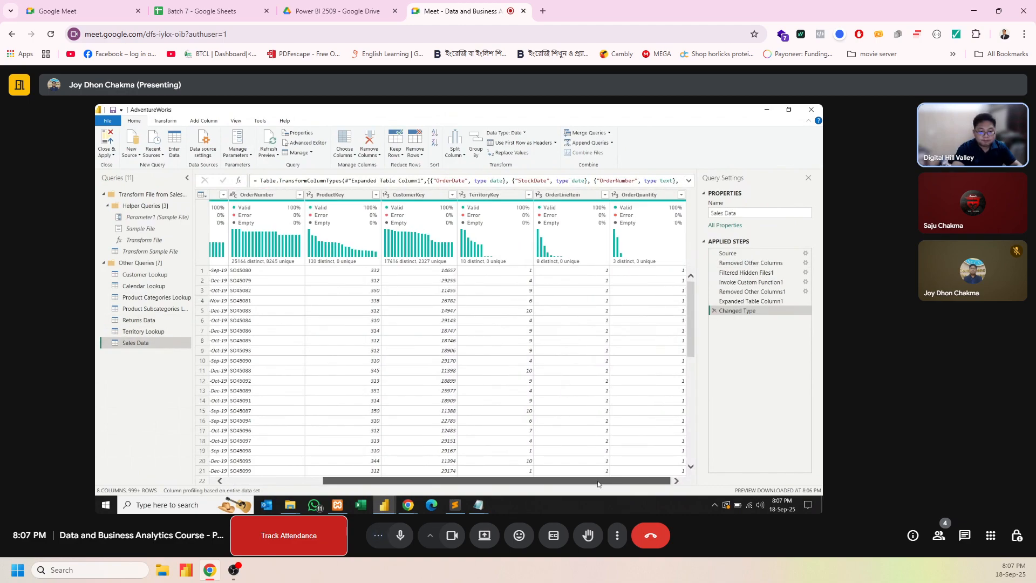
{"action": "left_click_drag", "start_coordinate": [423, 469], "coordinate": [314, 438]}
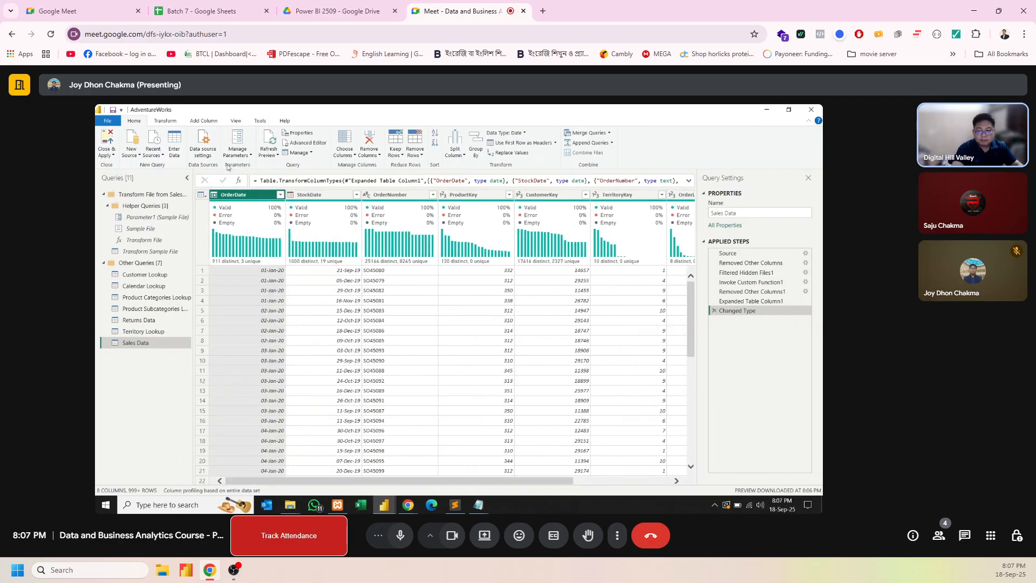
Step: Return to the Customer Lookup query, look through its columns and select the AnnualIncome column
{"action": "left_click", "coordinate": [145, 275]}
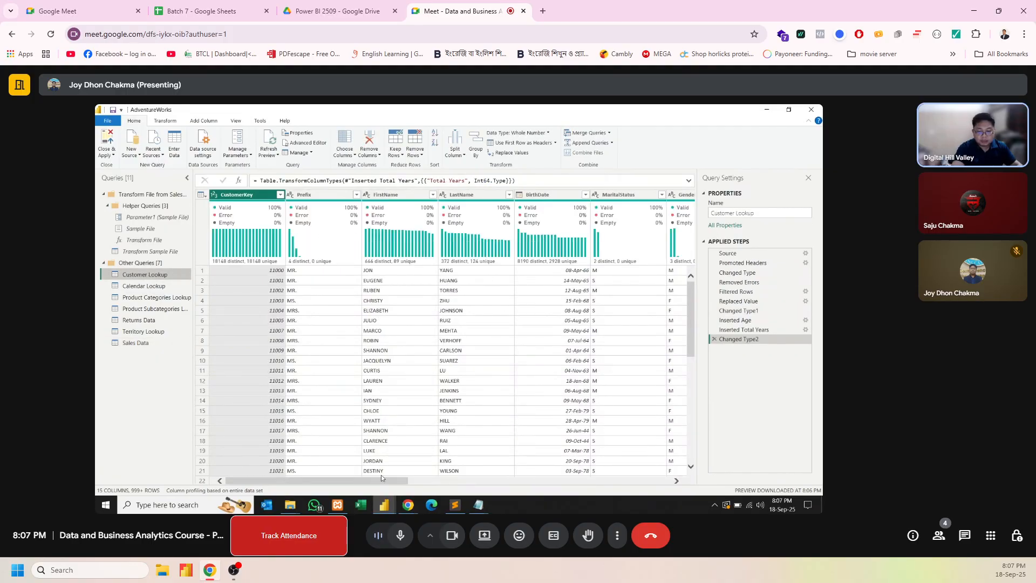
{"action": "left_click_drag", "start_coordinate": [390, 483], "coordinate": [393, 482]}
{"action": "scroll", "coordinate": [349, 406], "scroll_direction": "down", "scroll_amount": 2}
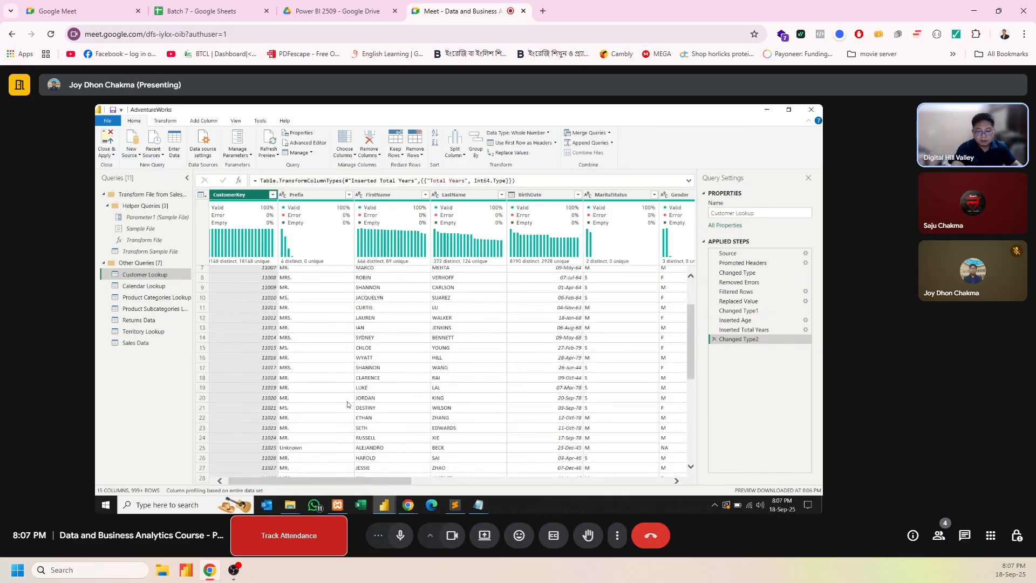
{"action": "scroll", "coordinate": [348, 404], "scroll_direction": "up", "scroll_amount": 2}
{"action": "left_click_drag", "start_coordinate": [373, 481], "coordinate": [513, 449]}
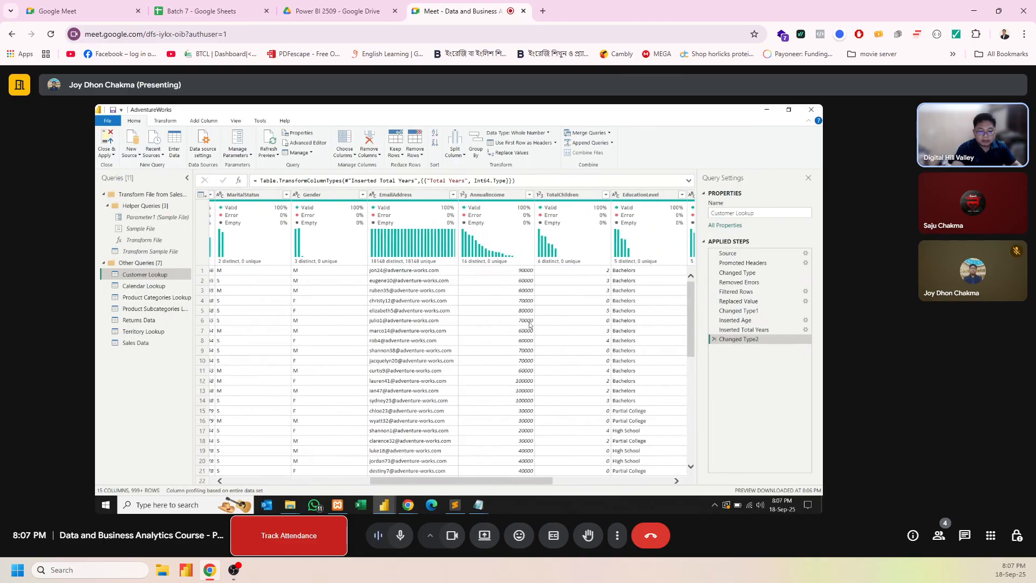
{"action": "left_click_drag", "start_coordinate": [539, 483], "coordinate": [572, 465]}
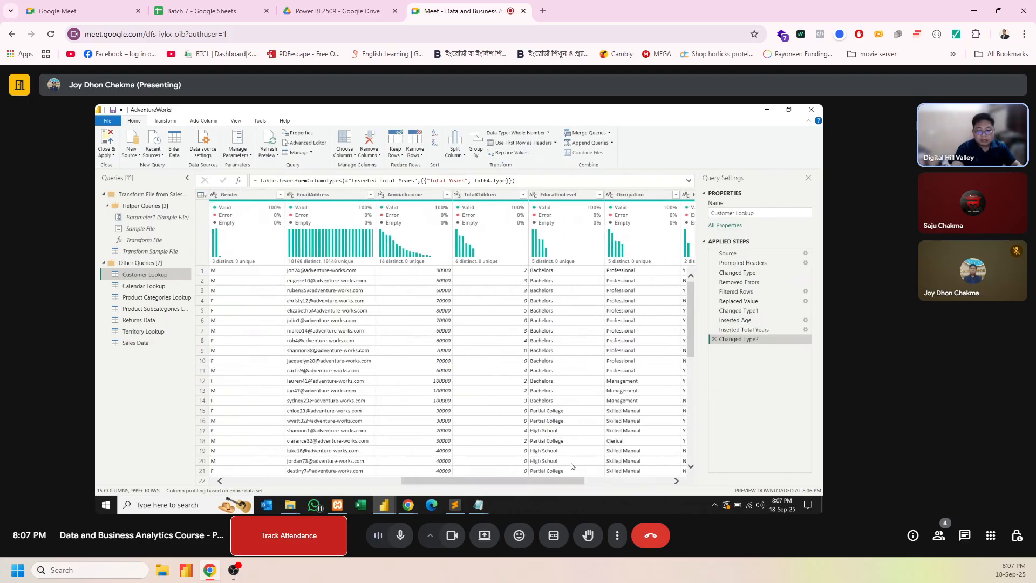
{"action": "left_click", "coordinate": [411, 195]}
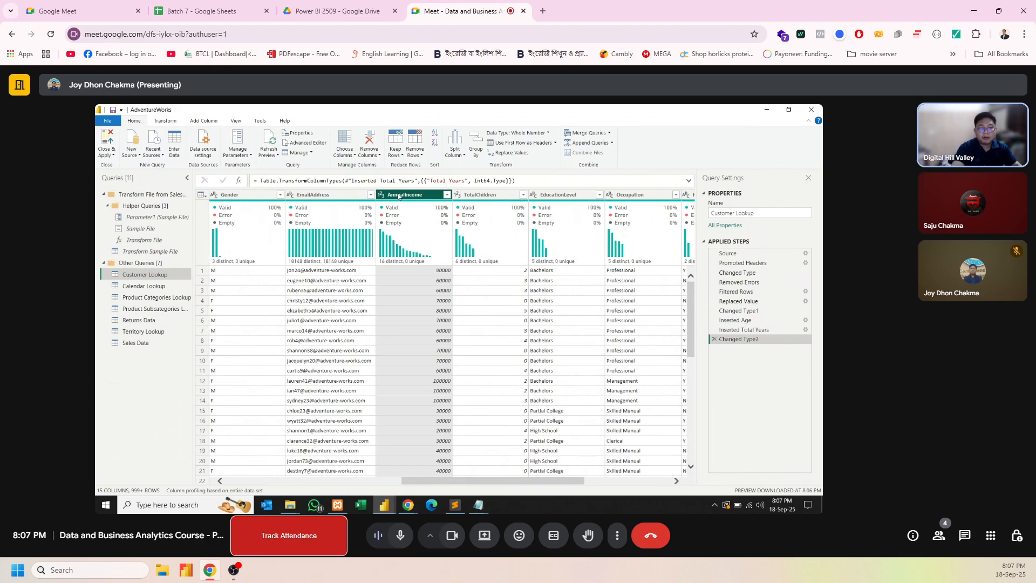
{"action": "left_click", "coordinate": [159, 121]}
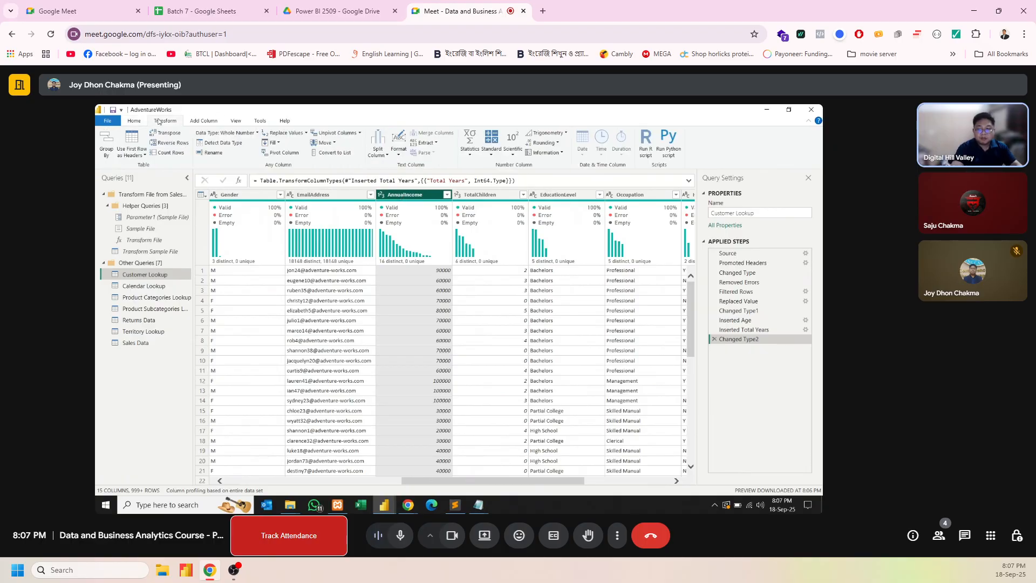
{"action": "left_click", "coordinate": [193, 122]}
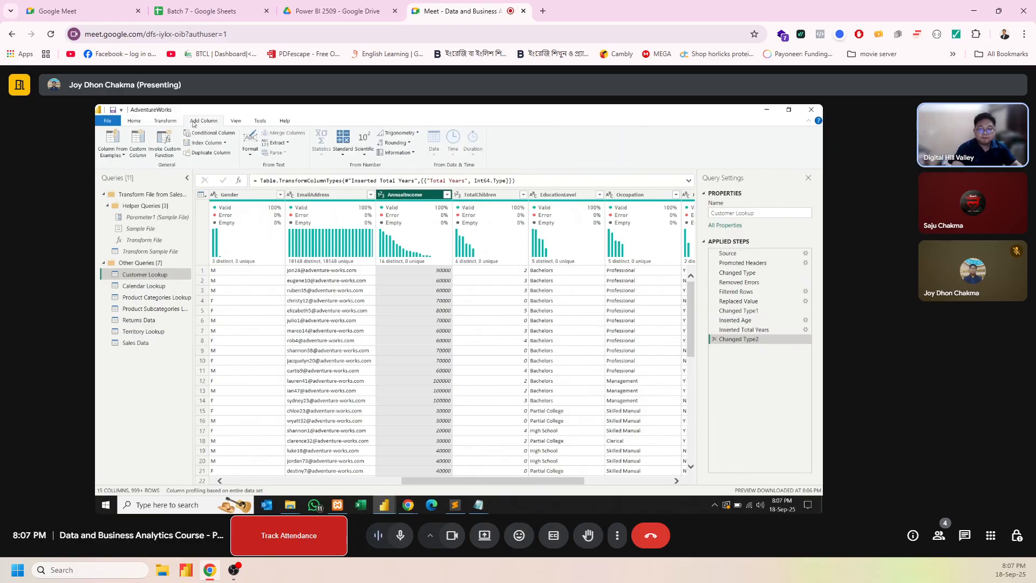
{"action": "left_click", "coordinate": [174, 122]}
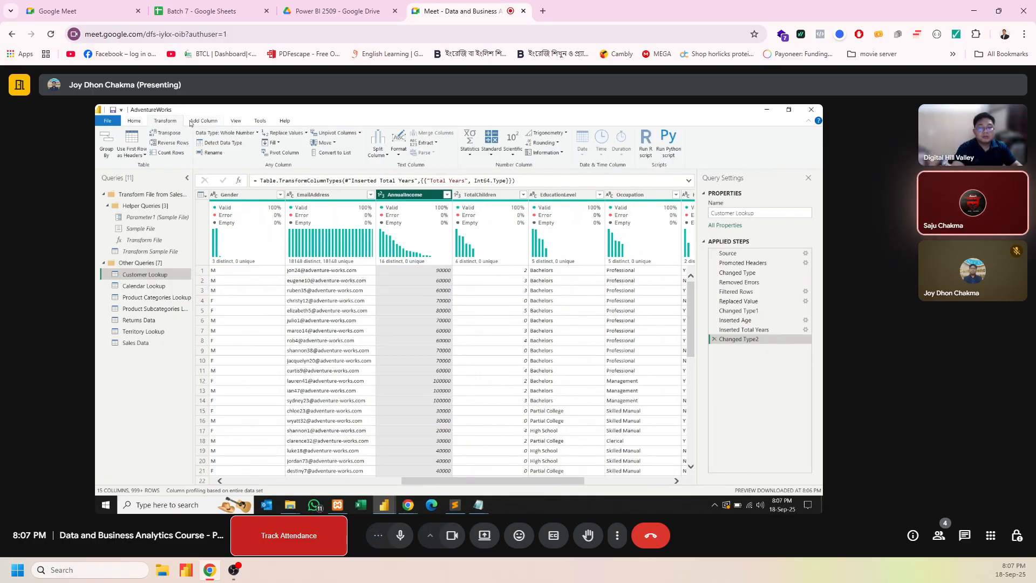
{"action": "left_click", "coordinate": [191, 122]}
{"action": "left_click", "coordinate": [174, 122]}
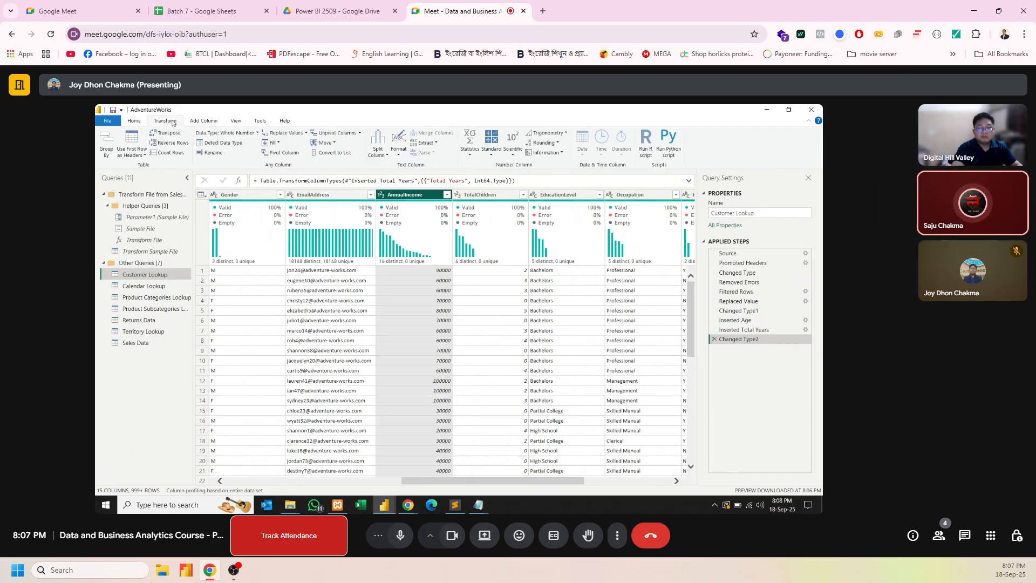
Step: Start a new conditional column in Customer Lookup and name it Priority
{"action": "left_click", "coordinate": [199, 124]}
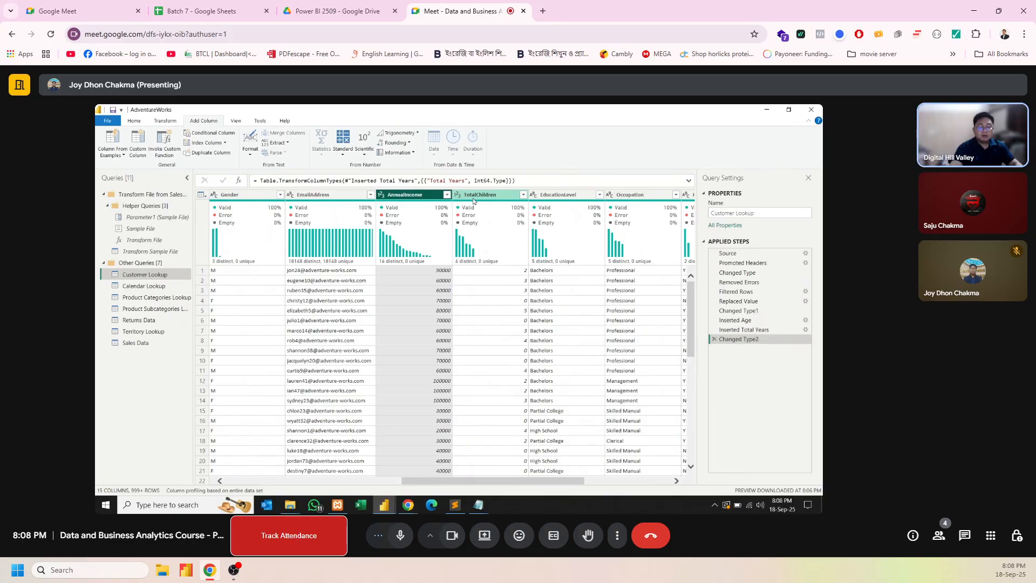
{"action": "mouse_move", "coordinate": [485, 251]}
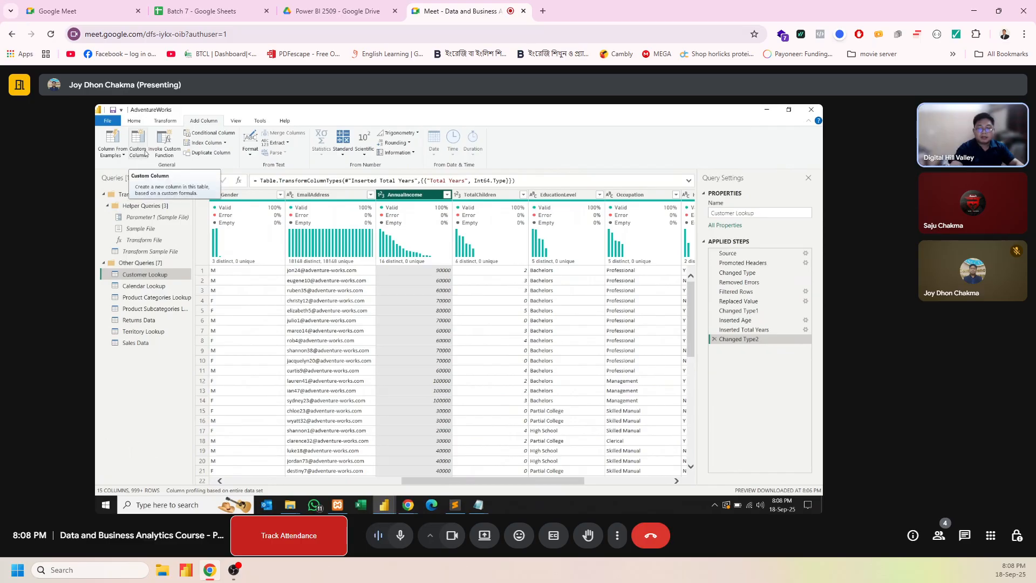
{"action": "left_click", "coordinate": [224, 136]}
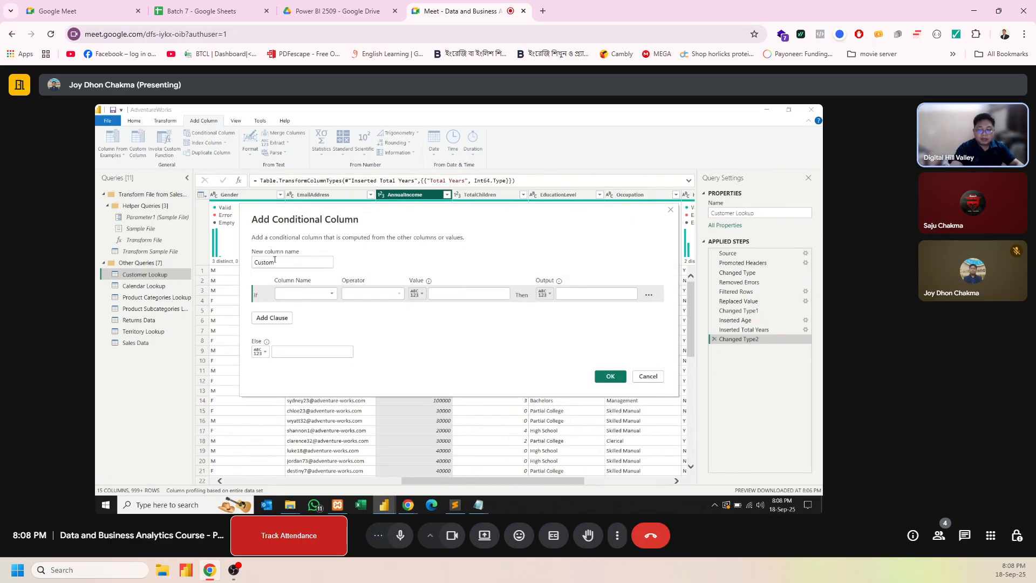
{"action": "double_click", "coordinate": [301, 264]}
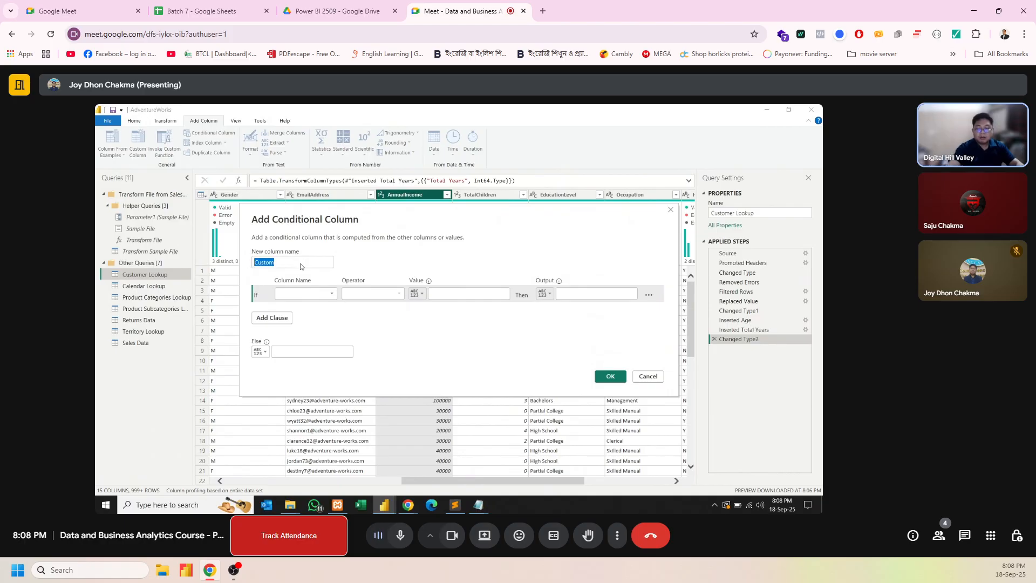
{"action": "type", "text": "Pri"}
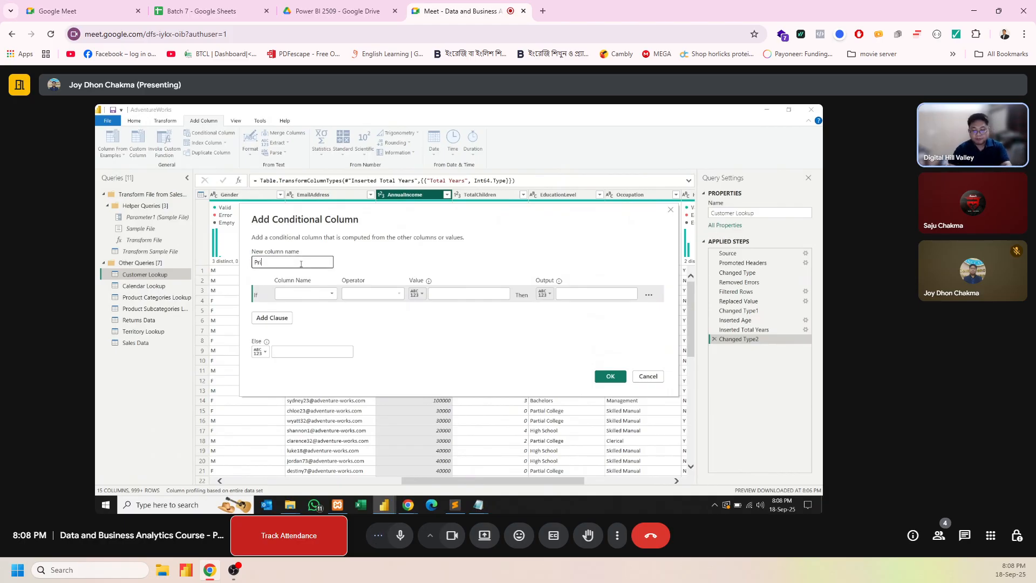
{"action": "type", "text": "ority"}
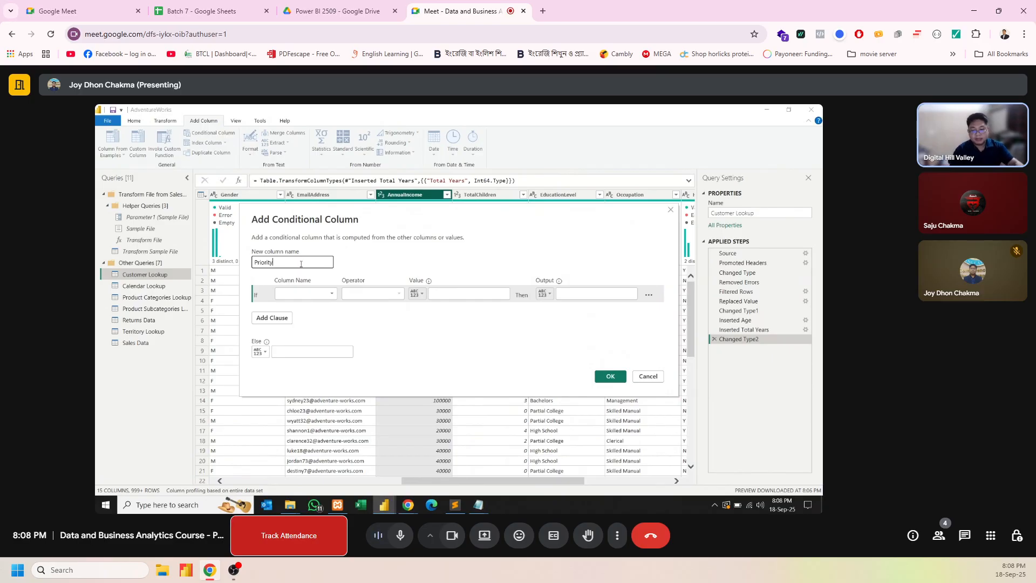
Step: Define the first Priority clause so that AnnualIncome greater than or equal to 60000 outputs High
{"action": "left_click", "coordinate": [306, 294]}
{"action": "left_click", "coordinate": [305, 295]}
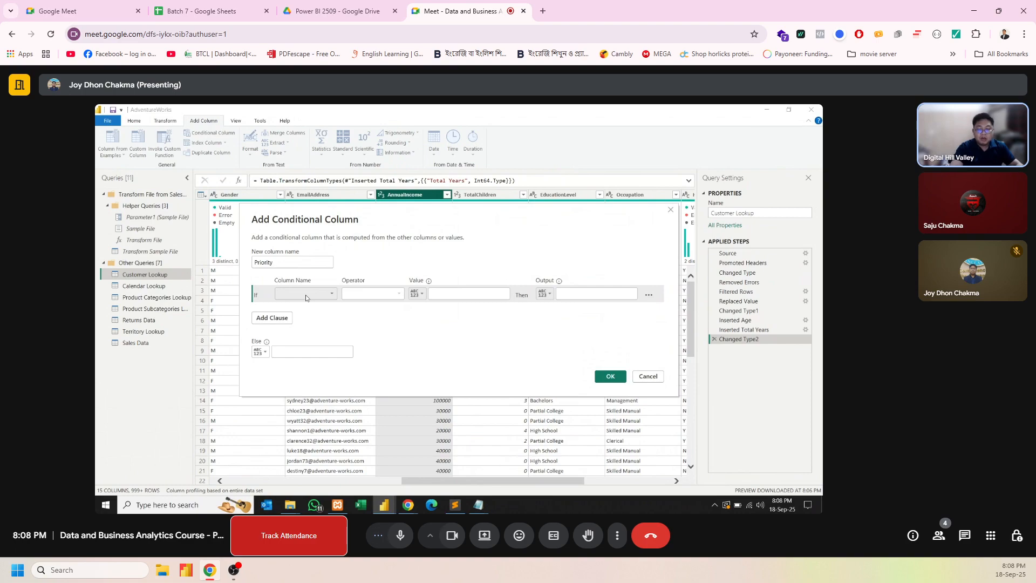
{"action": "left_click", "coordinate": [306, 295]}
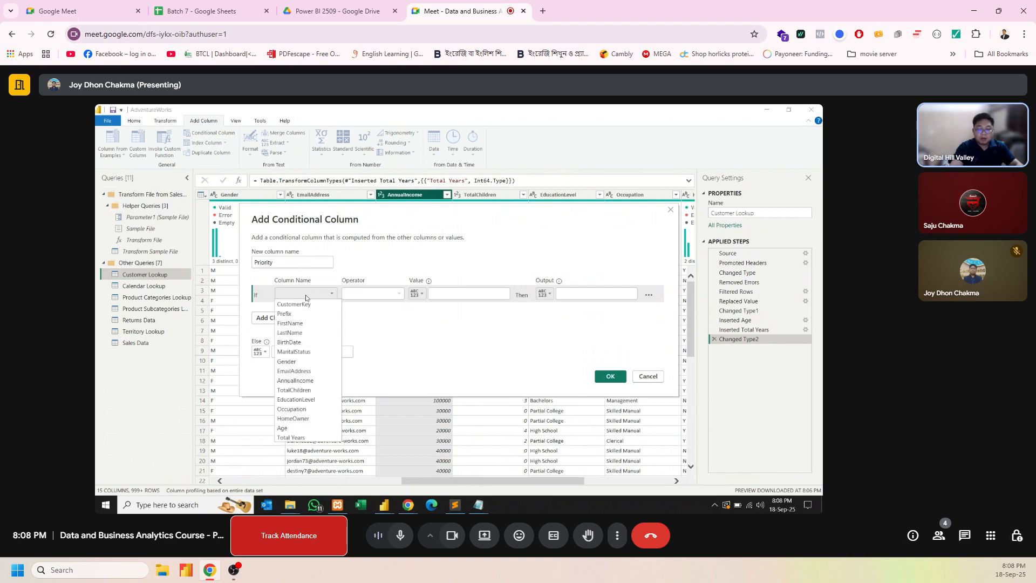
{"action": "left_click", "coordinate": [305, 381]}
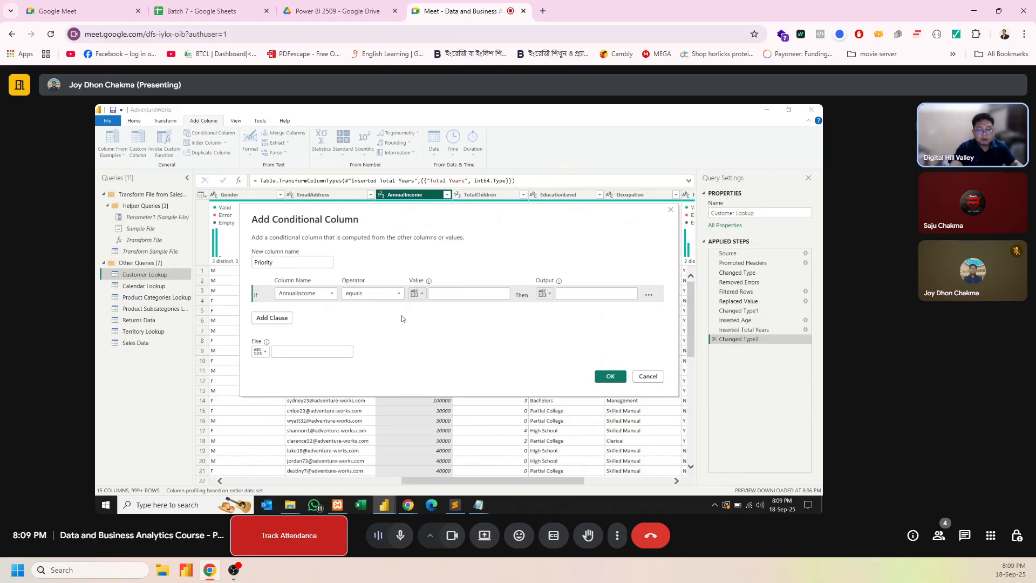
{"action": "left_click", "coordinate": [395, 297]}
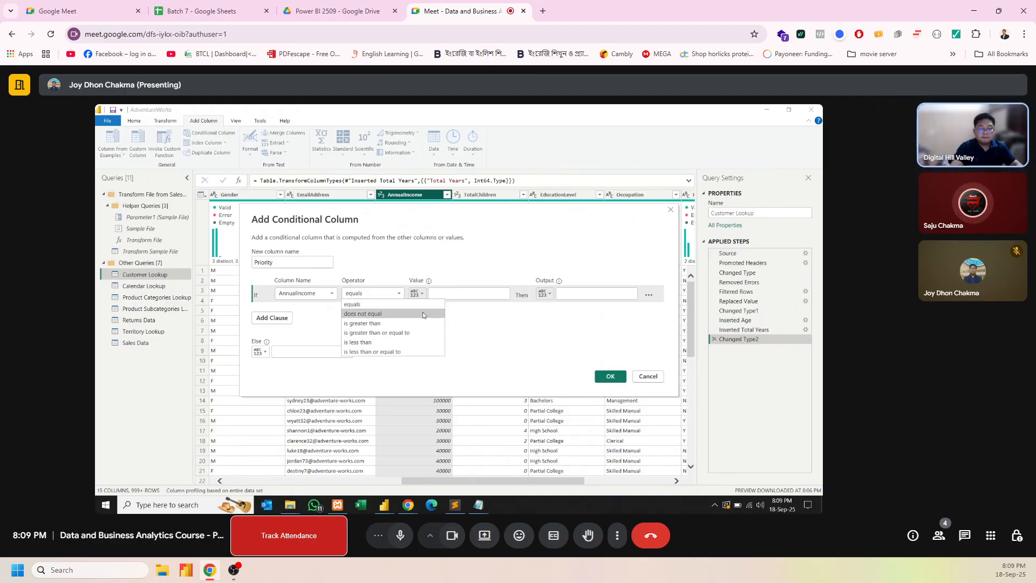
{"action": "left_click", "coordinate": [417, 333]}
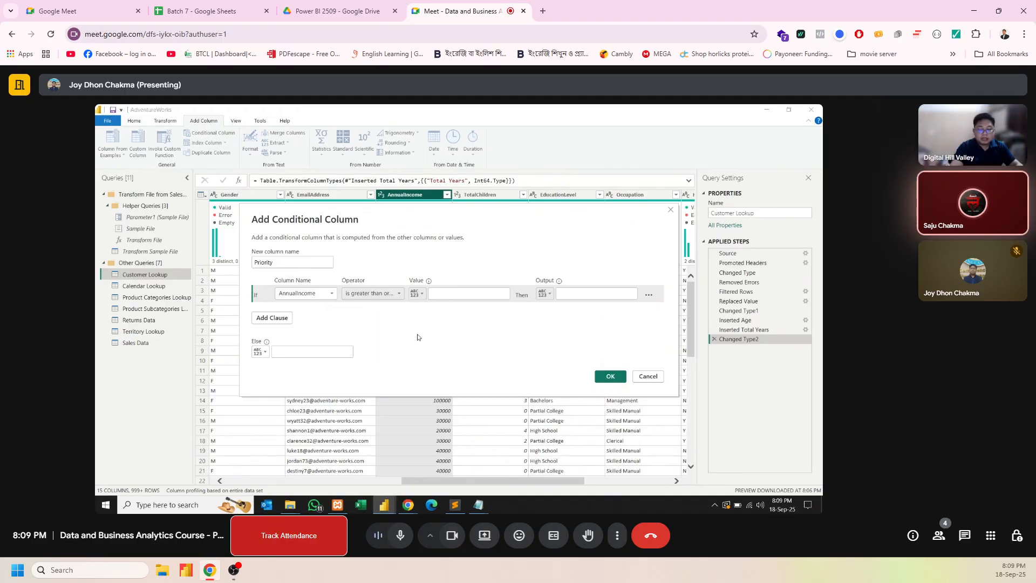
{"action": "left_click", "coordinate": [449, 293]}
{"action": "type", "text": "60000"}
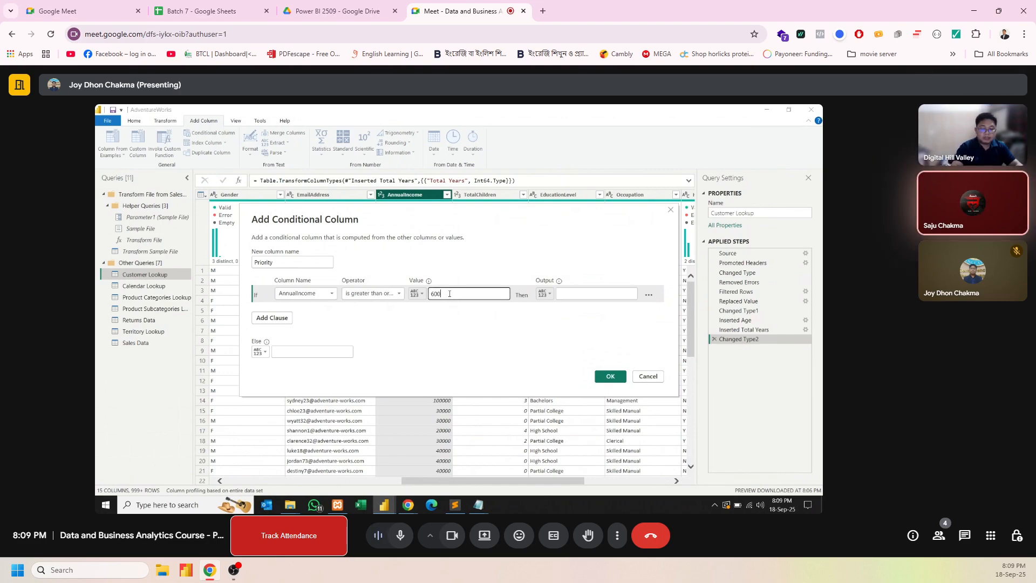
{"action": "left_click", "coordinate": [576, 293]}
{"action": "type", "text": "H"}
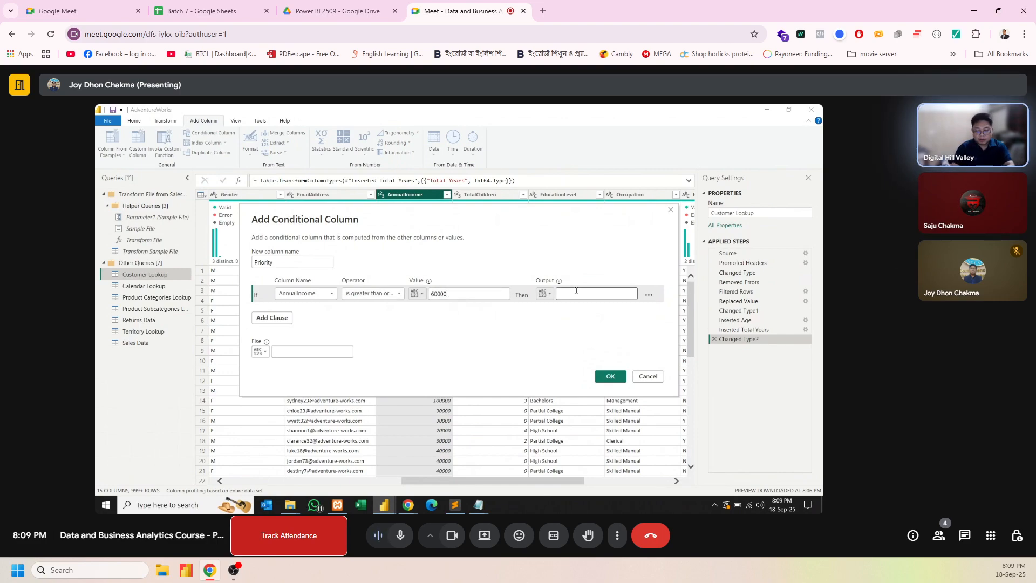
{"action": "type", "text": "igh"}
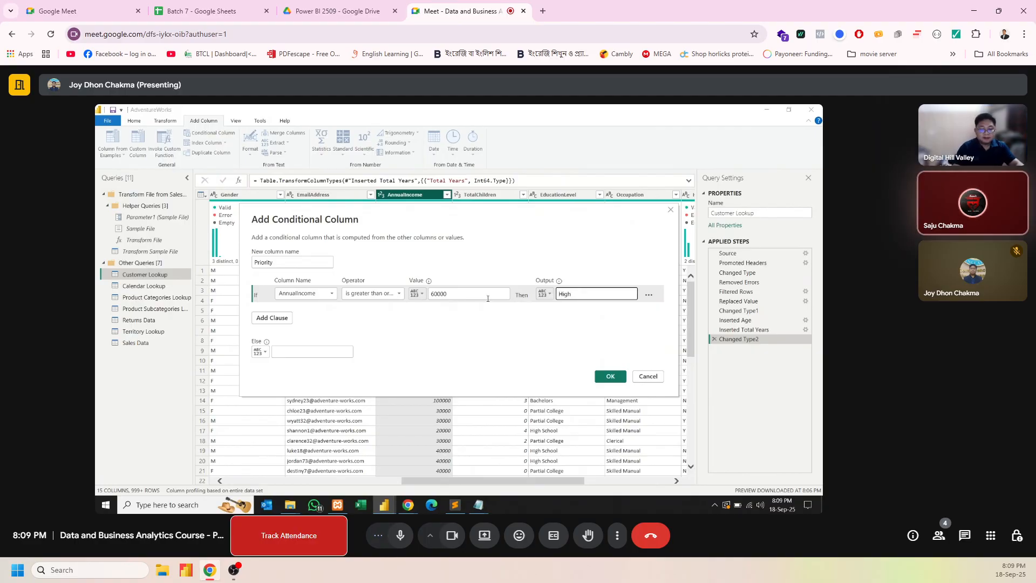
Step: Add an else-if clause so that AnnualIncome greater than or equal to 30000 outputs Medium
{"action": "left_click", "coordinate": [274, 319]}
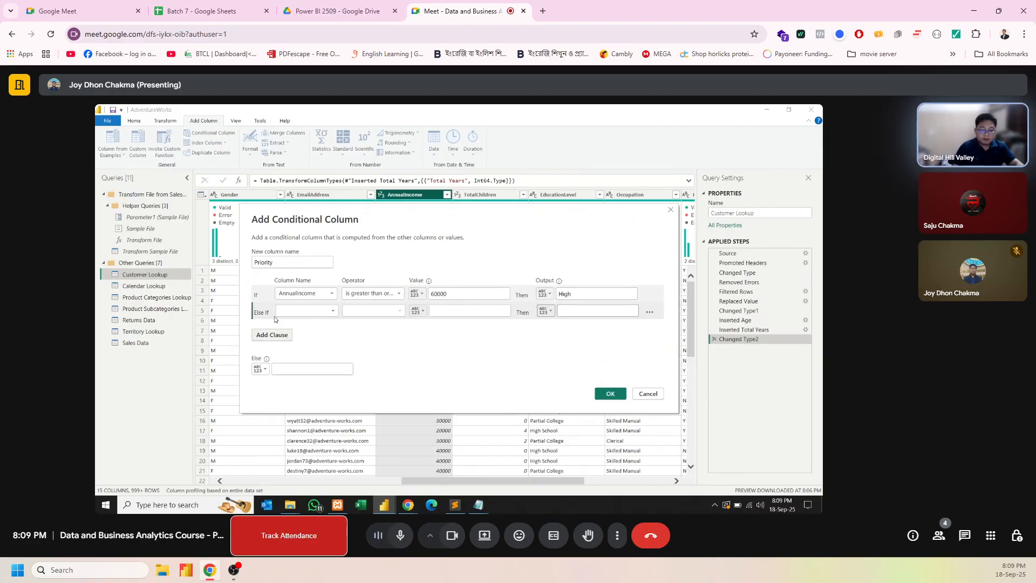
{"action": "left_click", "coordinate": [310, 312]}
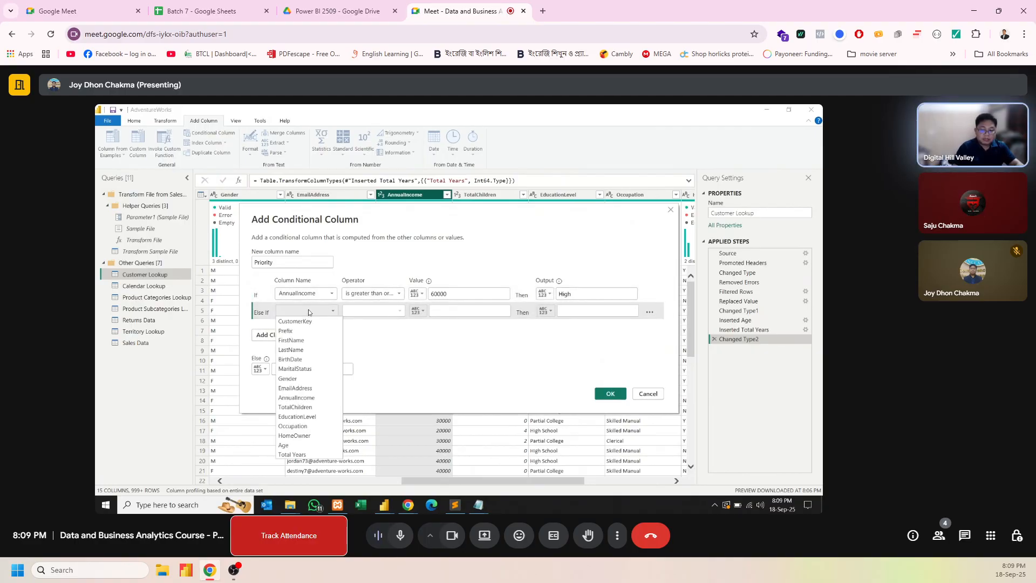
{"action": "left_click", "coordinate": [301, 397]}
{"action": "left_click", "coordinate": [376, 311]}
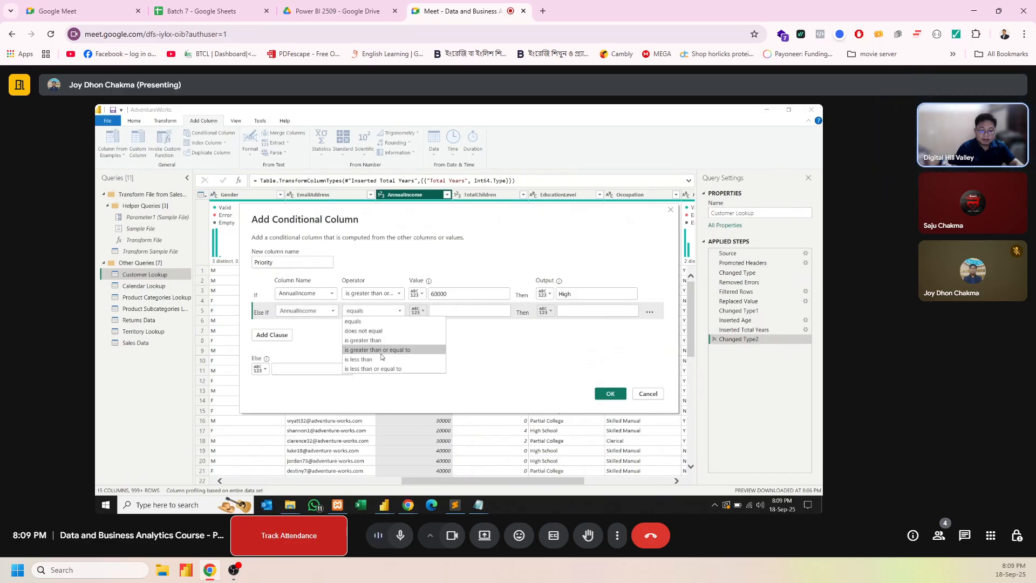
{"action": "left_click", "coordinate": [380, 350]}
{"action": "left_click", "coordinate": [456, 313]}
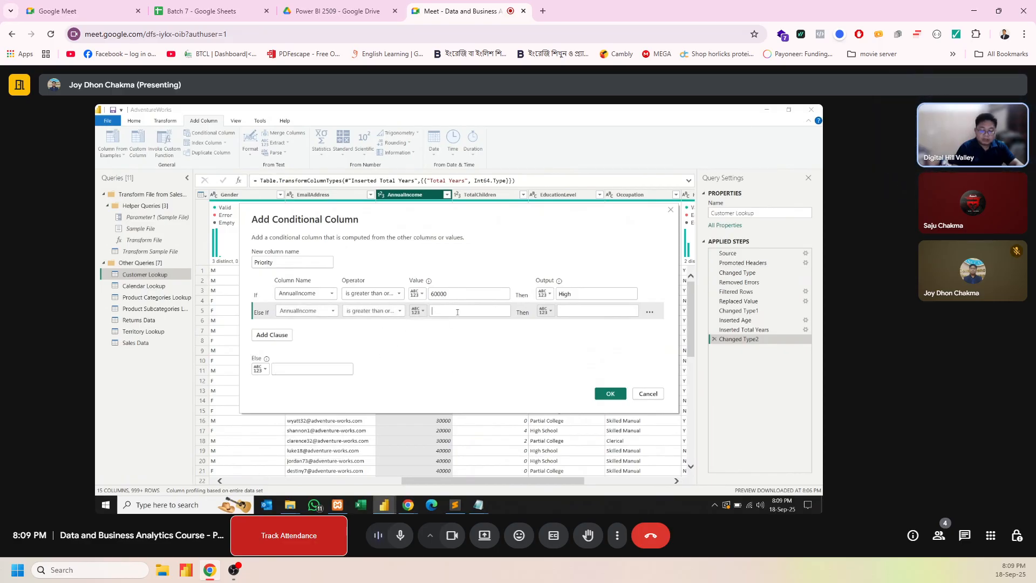
{"action": "type", "text": "30000"}
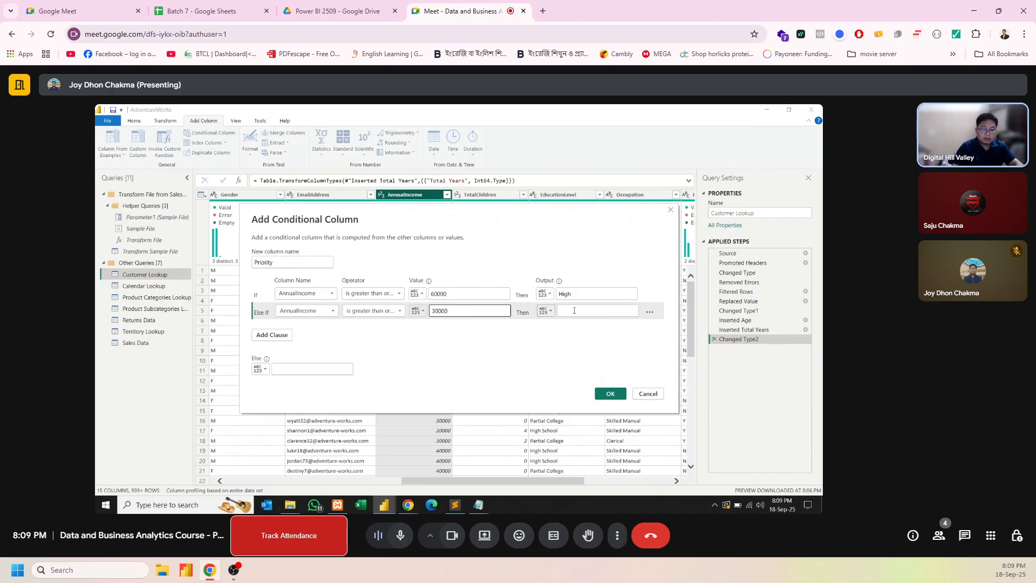
{"action": "left_click", "coordinate": [575, 310]}
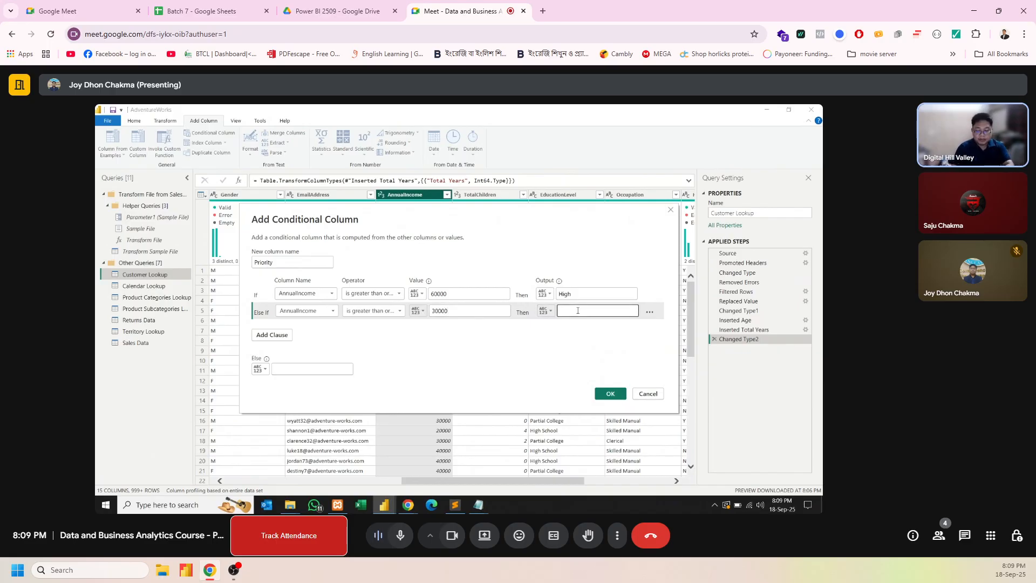
{"action": "type", "text": "Medium"}
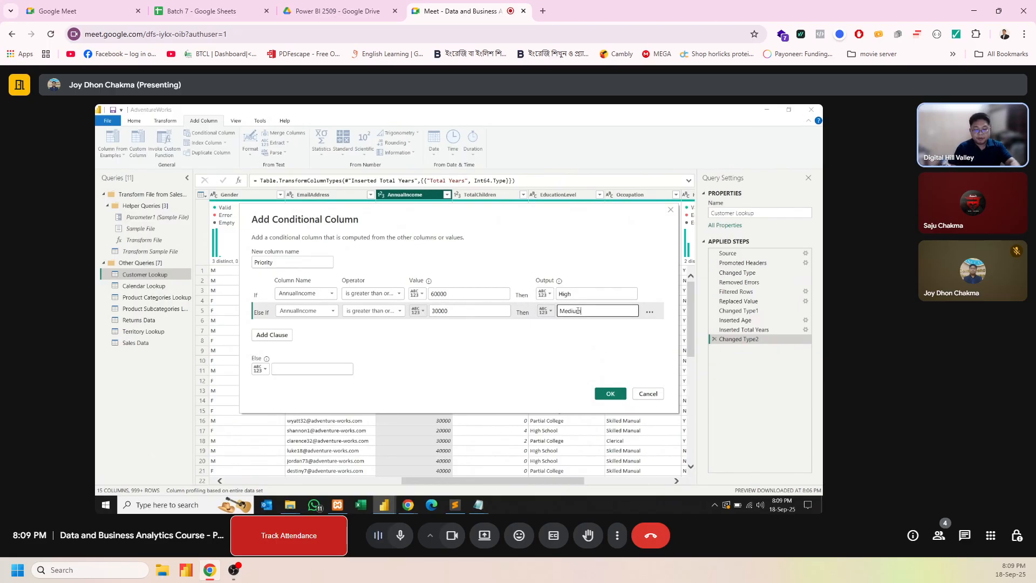
{"action": "left_click", "coordinate": [541, 337]}
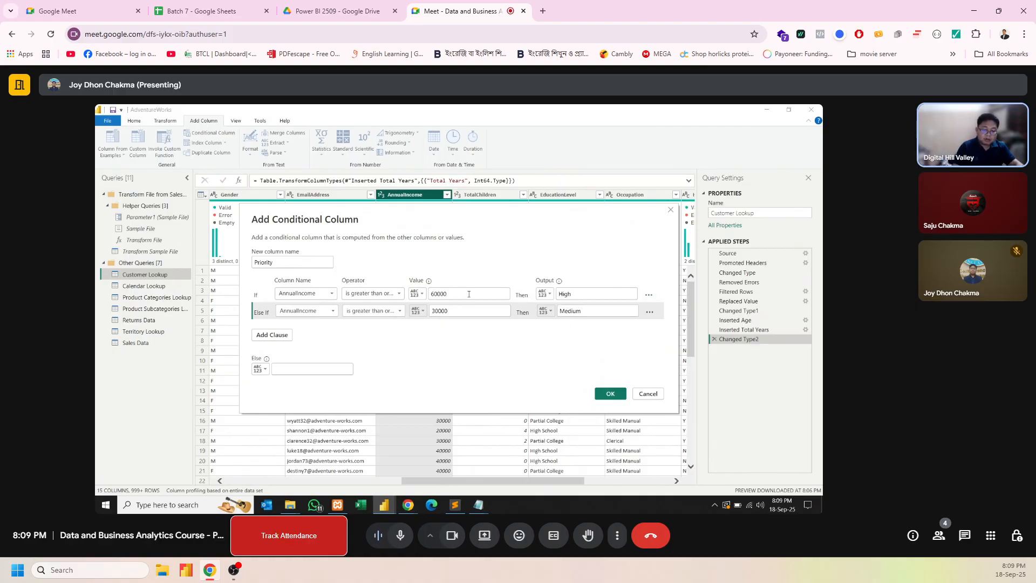
Step: Set the Else output to Low and create the Priority conditional column
{"action": "left_click", "coordinate": [289, 368]}
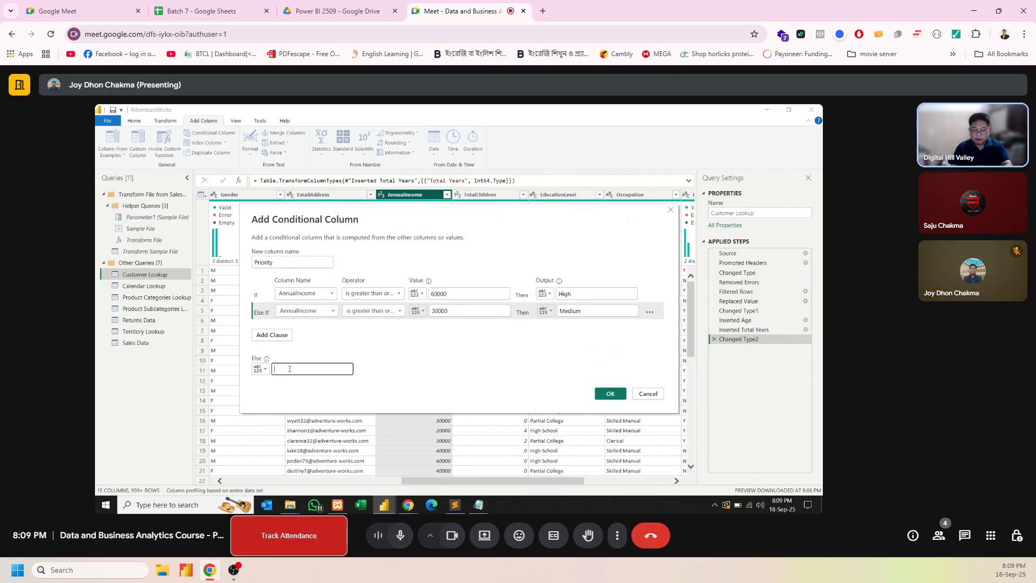
{"action": "type", "text": "Low"}
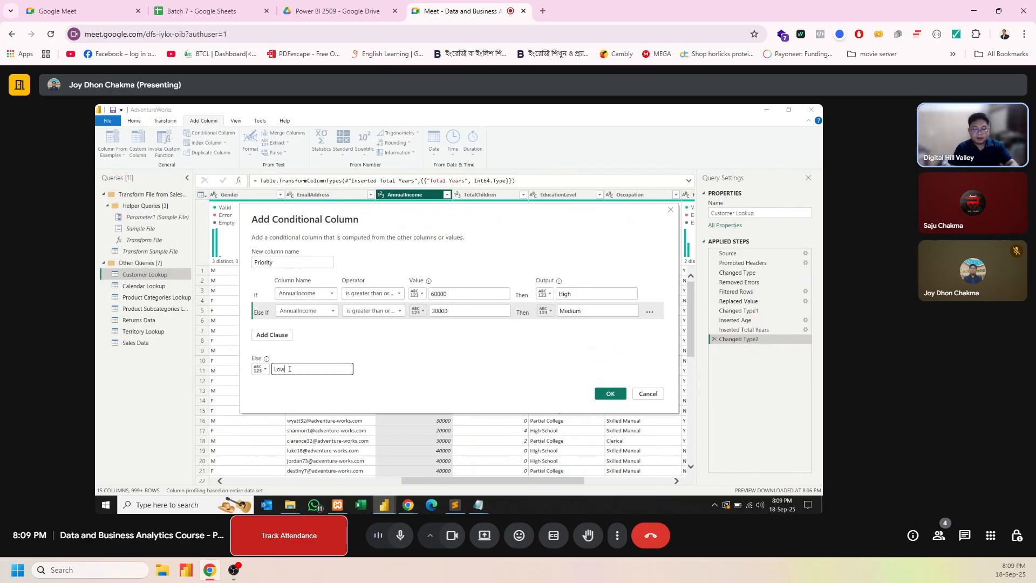
{"action": "left_click", "coordinate": [601, 395]}
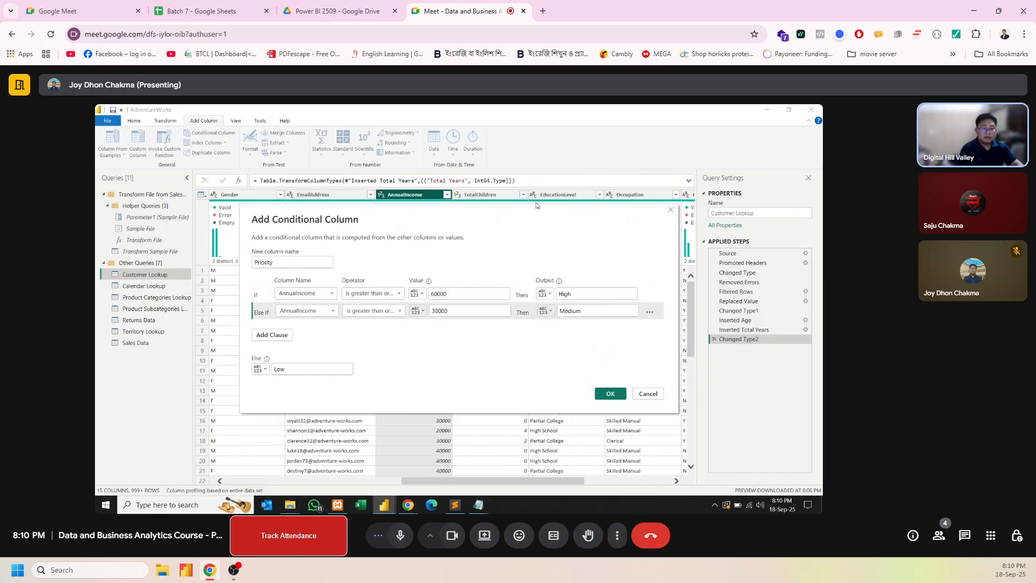
{"action": "mouse_move", "coordinate": [534, 211]}
{"action": "left_mouse_down"}
{"action": "mouse_move", "coordinate": [538, 290]}
{"action": "mouse_move", "coordinate": [542, 221]}
{"action": "left_mouse_up"}
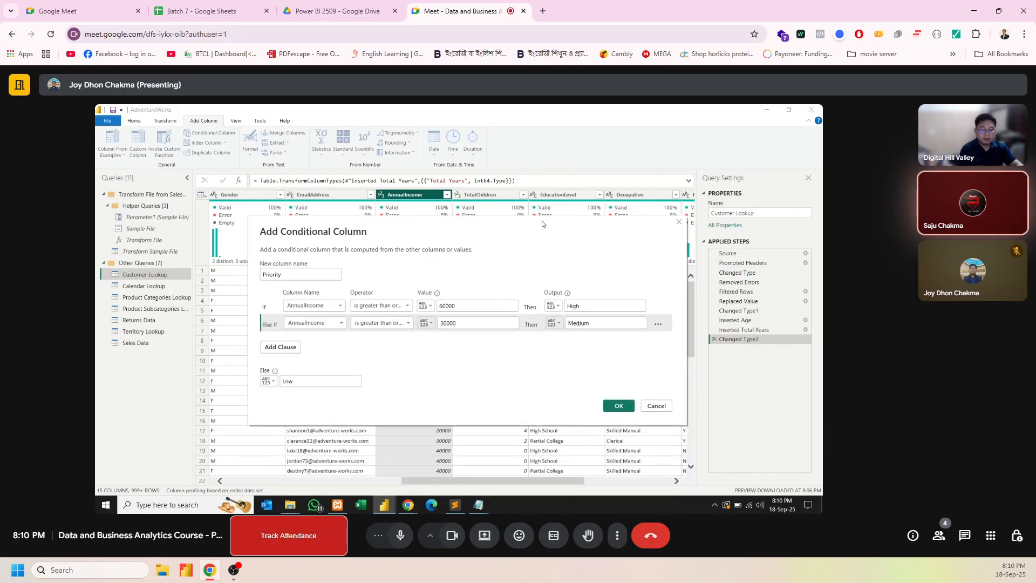
{"action": "left_click", "coordinate": [618, 405]}
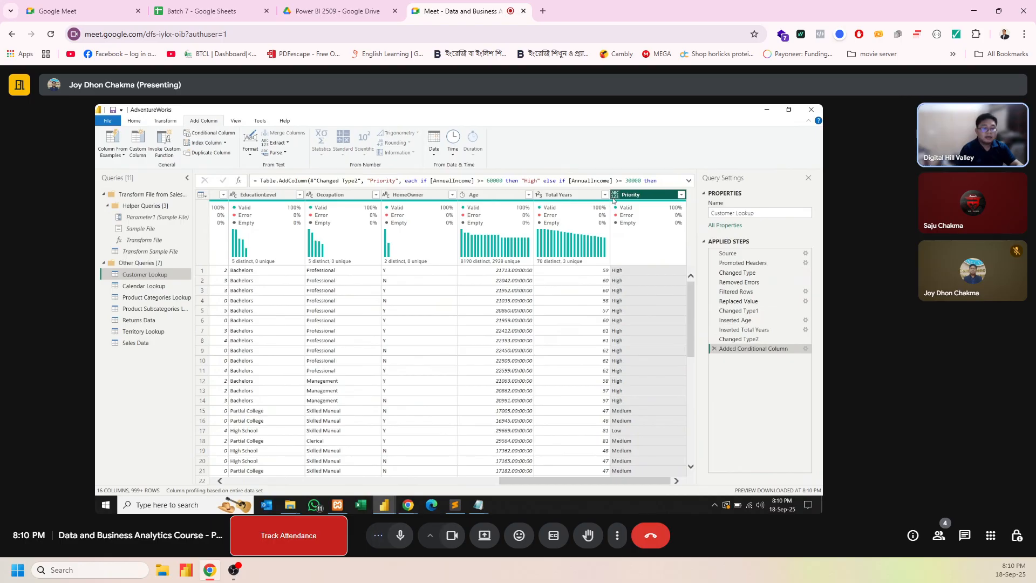
Step: Change the Priority column's data type to Text and apply the query changes, closing the query editor
{"action": "left_click", "coordinate": [615, 197]}
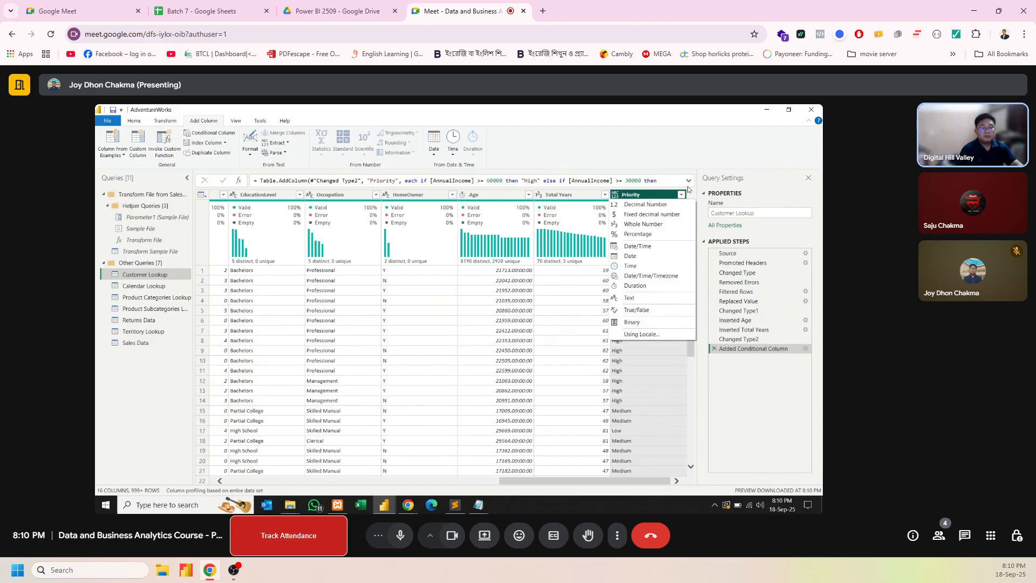
{"action": "left_click", "coordinate": [628, 297]}
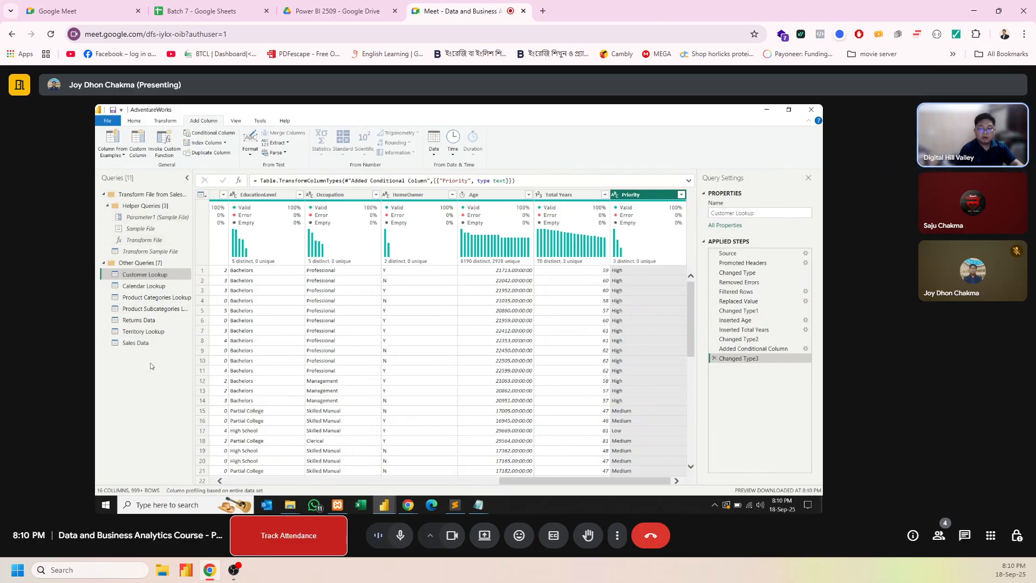
{"action": "left_click", "coordinate": [138, 123]}
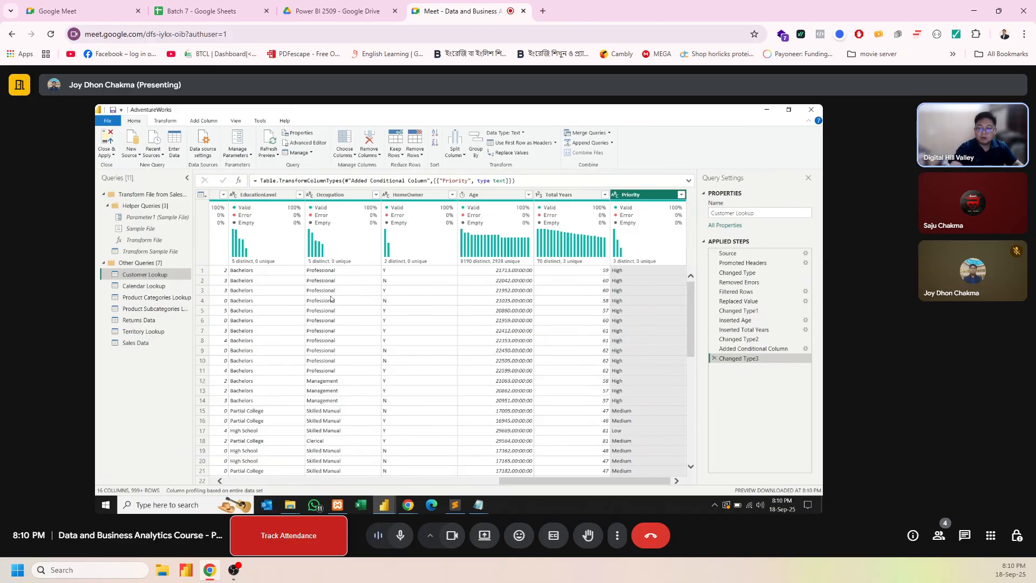
{"action": "left_click", "coordinate": [107, 139]}
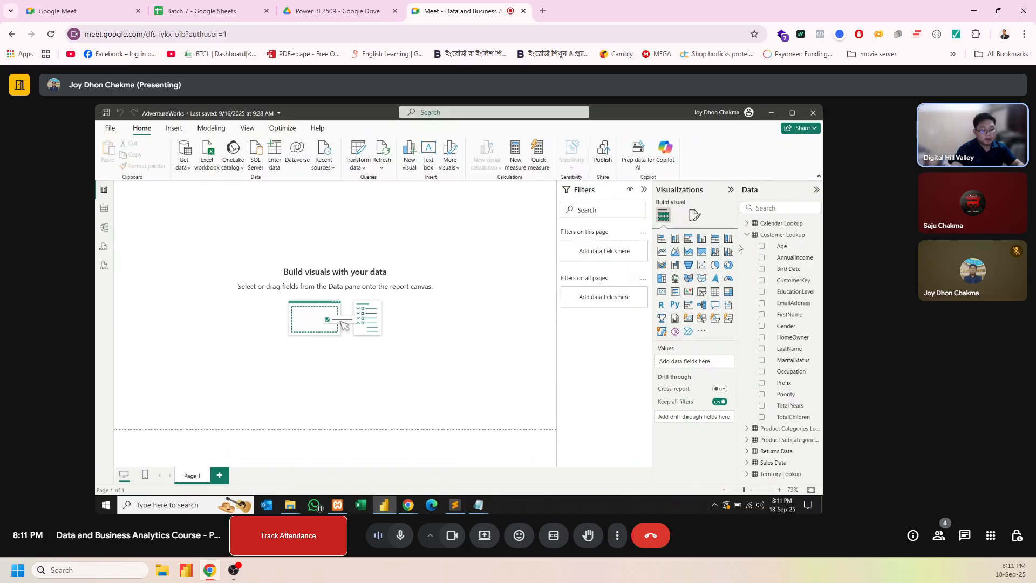
Step: Check the source CSV files in the Adventure Works Project folder, and refresh the data back in the AdventureWorks report
{"action": "left_click", "coordinate": [747, 234]}
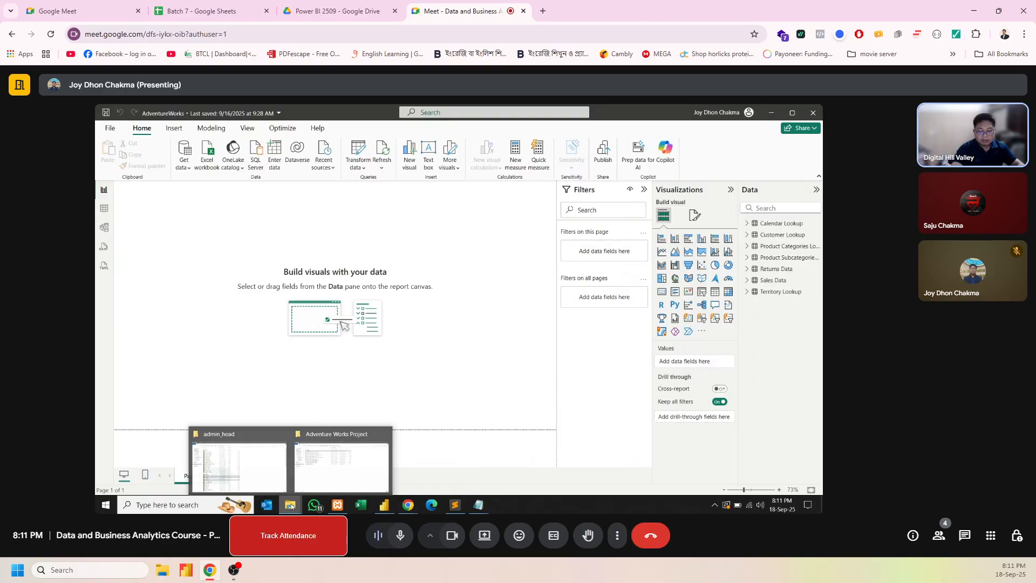
{"action": "mouse_move", "coordinate": [290, 505]}
{"action": "left_click", "coordinate": [325, 468]}
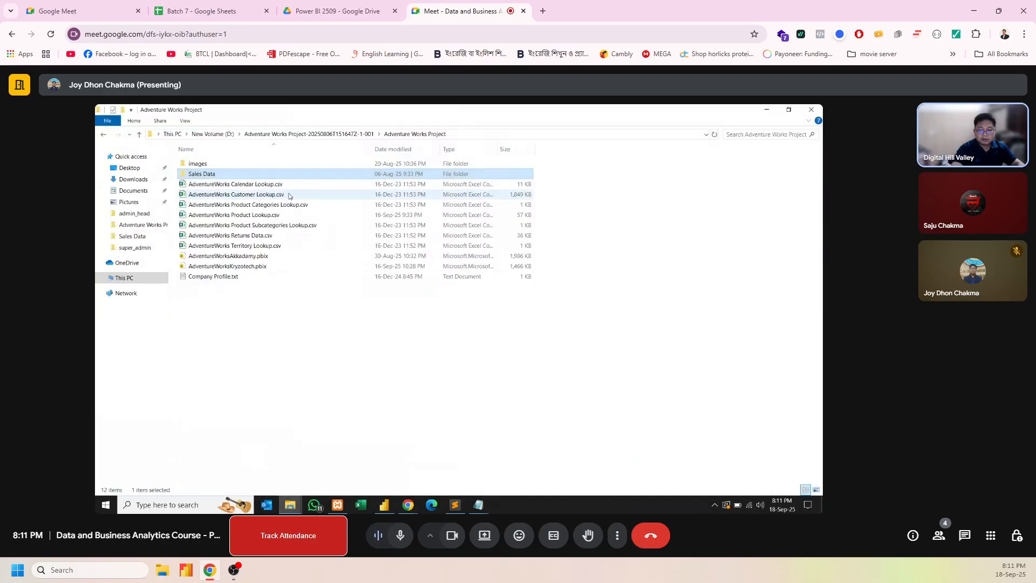
{"action": "left_click", "coordinate": [241, 186]}
{"action": "left_click", "coordinate": [240, 184]}
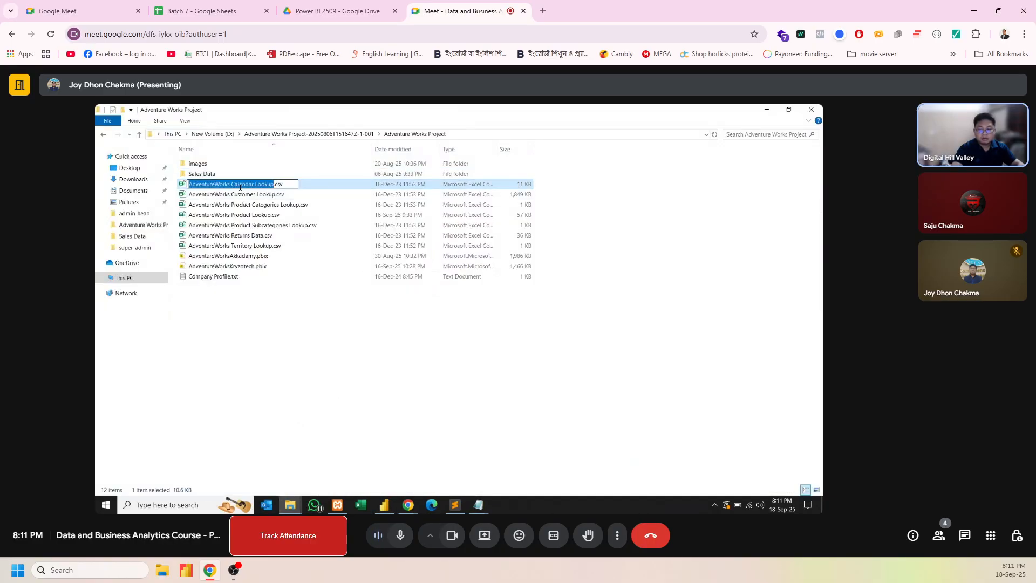
{"action": "left_click", "coordinate": [311, 188]}
{"action": "left_click", "coordinate": [767, 110]}
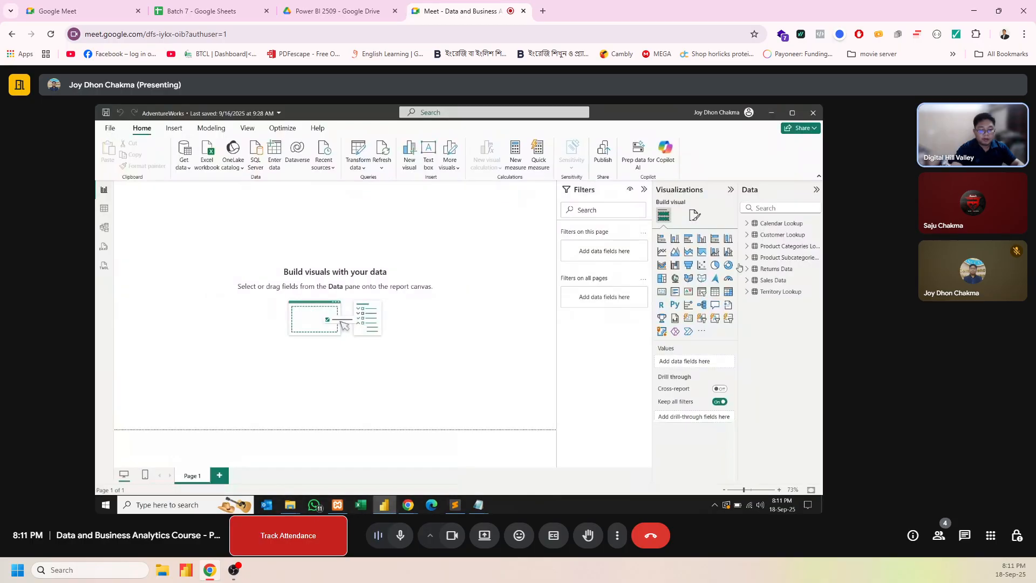
{"action": "left_click", "coordinate": [380, 154]}
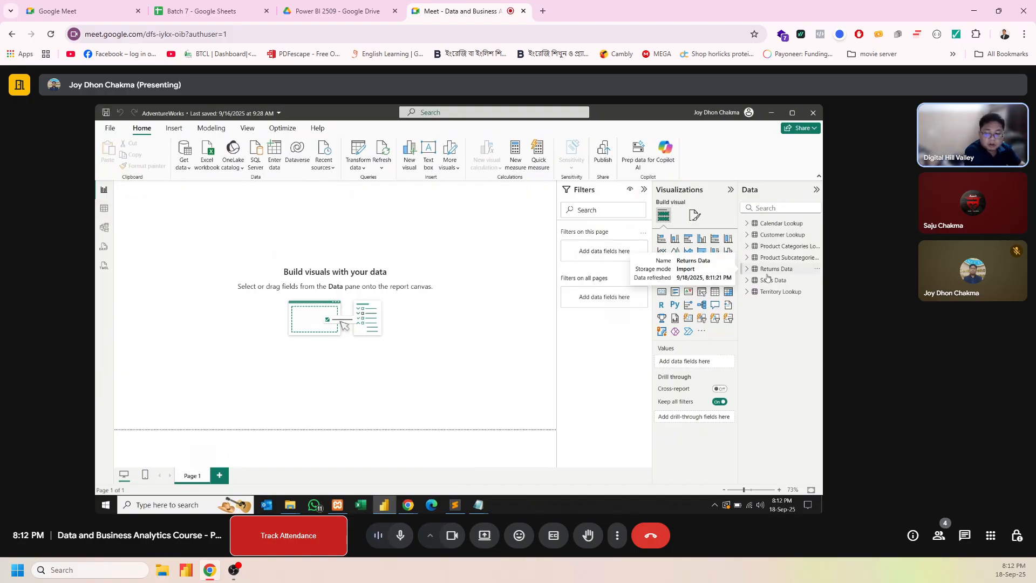
Step: In the model view, align Product Categories Lookup with Calendar Lookup in a top row and place Product Subcategories Lookup and Returns Data below them
{"action": "left_click", "coordinate": [103, 230]}
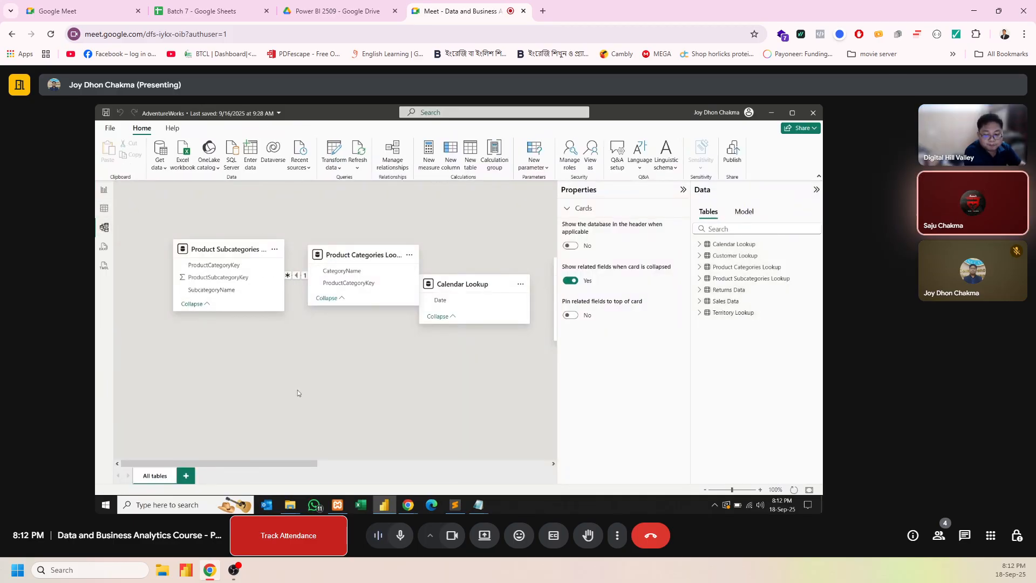
{"action": "left_click_drag", "start_coordinate": [255, 464], "coordinate": [332, 481]}
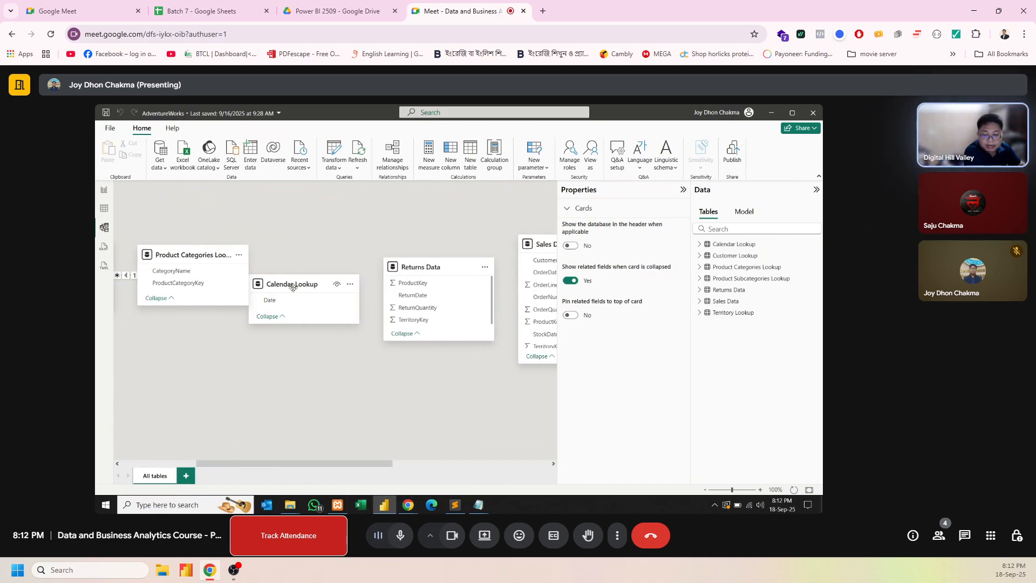
{"action": "left_click_drag", "start_coordinate": [300, 267], "coordinate": [317, 225]}
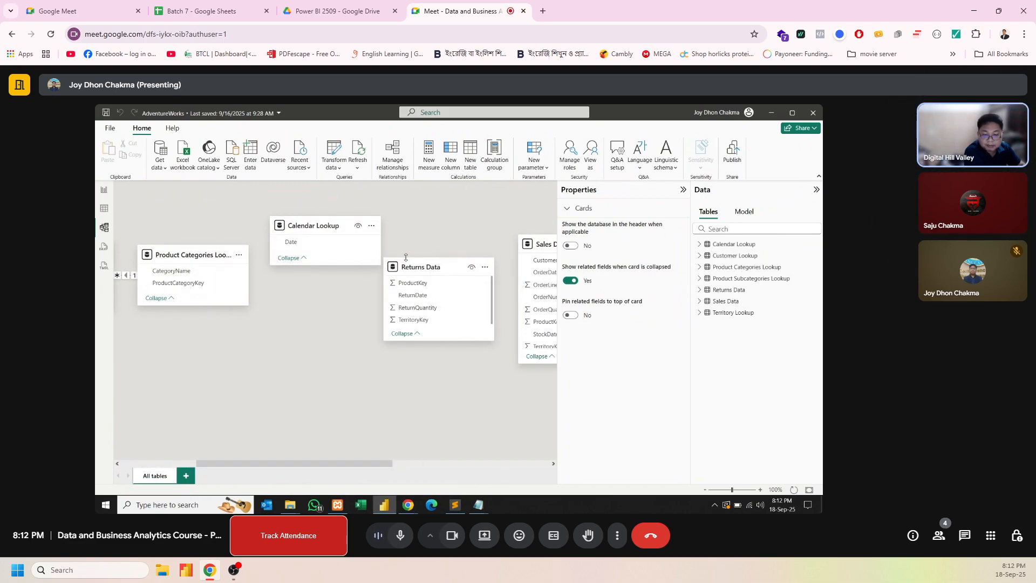
{"action": "left_click_drag", "start_coordinate": [409, 262], "coordinate": [150, 367]}
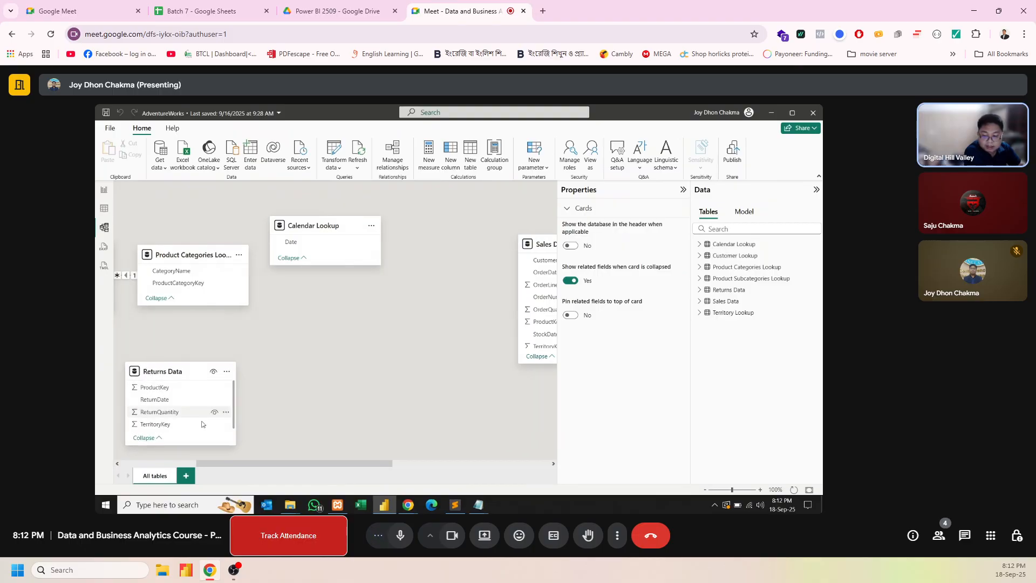
{"action": "left_click_drag", "start_coordinate": [236, 465], "coordinate": [196, 466]}
{"action": "left_click_drag", "start_coordinate": [254, 252], "coordinate": [256, 222]}
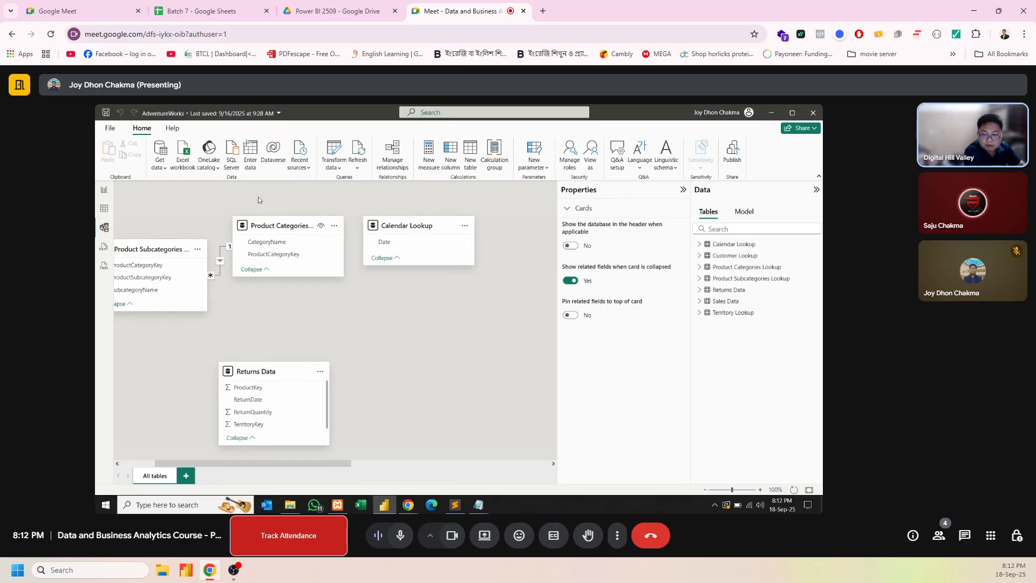
{"action": "left_click_drag", "start_coordinate": [163, 251], "coordinate": [185, 294]}
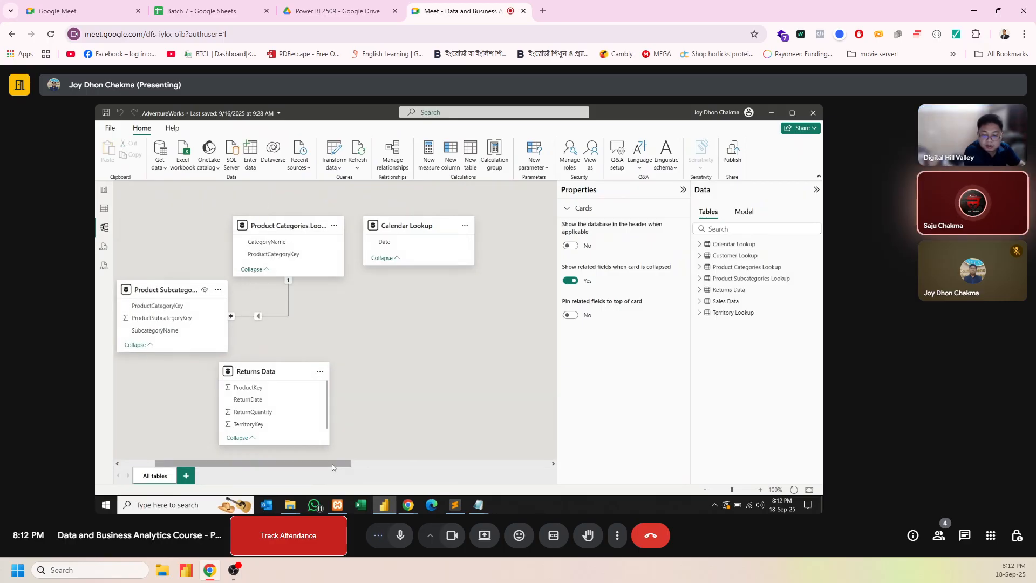
Step: Place Sales Data below Calendar Lookup, Customer Lookup beside Calendar Lookup in the top row, and Territory Lookup beneath Customer Lookup
{"action": "left_click_drag", "start_coordinate": [351, 463], "coordinate": [458, 474]}
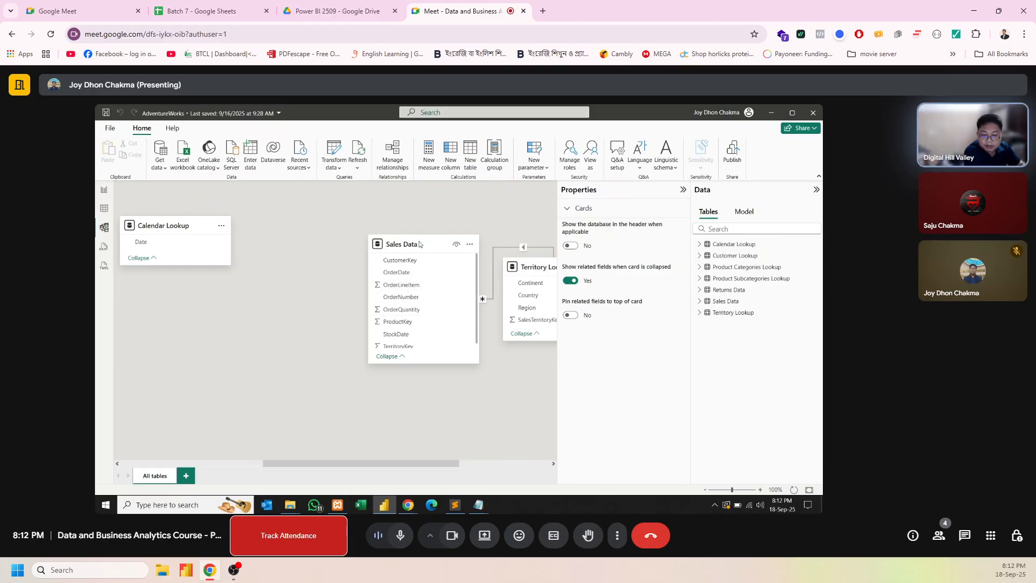
{"action": "left_click_drag", "start_coordinate": [418, 244], "coordinate": [178, 296]}
{"action": "left_click_drag", "start_coordinate": [532, 274], "coordinate": [309, 338]}
{"action": "left_click_drag", "start_coordinate": [380, 464], "coordinate": [522, 467]}
{"action": "mouse_move", "coordinate": [483, 225]}
{"action": "left_mouse_down"}
{"action": "mouse_move", "coordinate": [381, 219]}
{"action": "mouse_move", "coordinate": [471, 220]}
{"action": "left_mouse_up"}
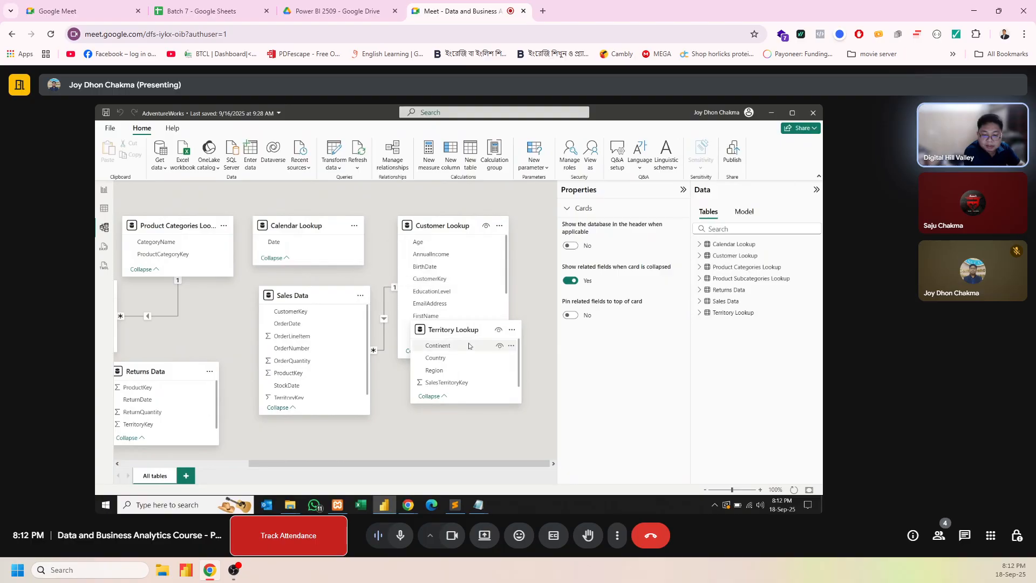
{"action": "left_click_drag", "start_coordinate": [459, 330], "coordinate": [462, 383]}
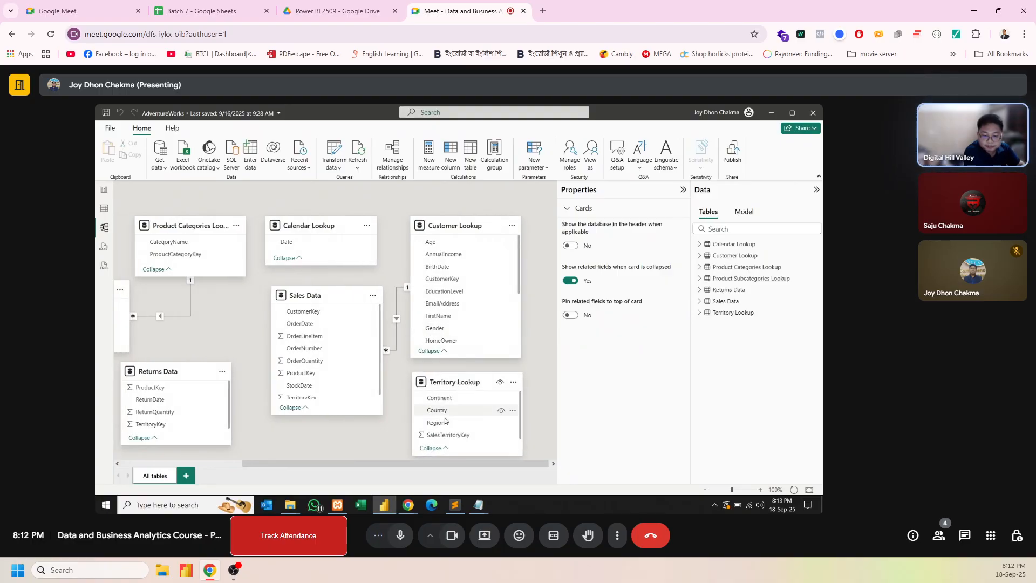
{"action": "left_click_drag", "start_coordinate": [416, 464], "coordinate": [487, 466]}
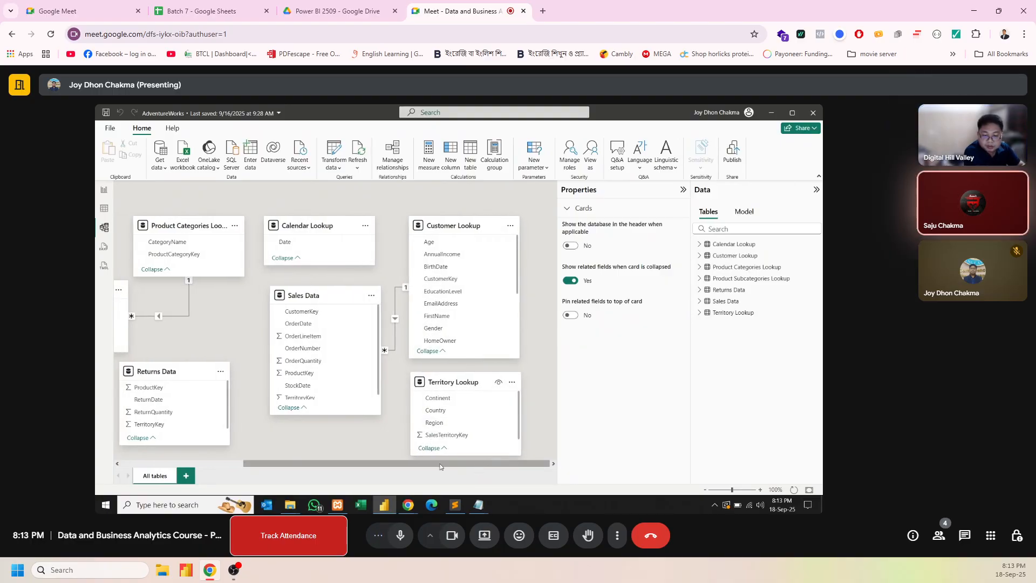
{"action": "mouse_move", "coordinate": [393, 459]}
{"action": "left_mouse_down"}
{"action": "mouse_move", "coordinate": [306, 459]}
{"action": "mouse_move", "coordinate": [375, 459]}
{"action": "left_mouse_up"}
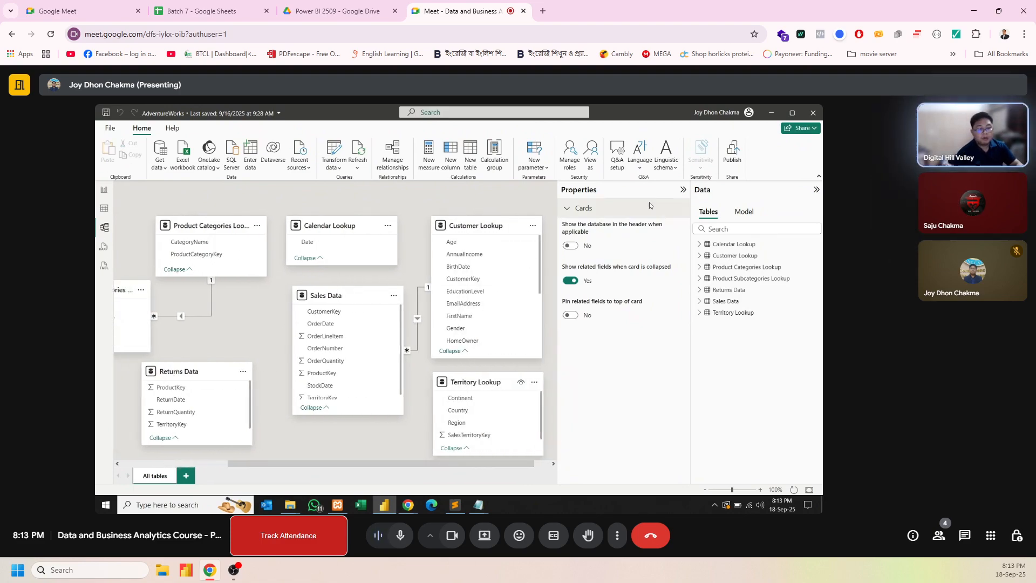
Step: Collapse the Properties pane to widen the model diagram, leaving nothing selected
{"action": "left_click", "coordinate": [683, 190]}
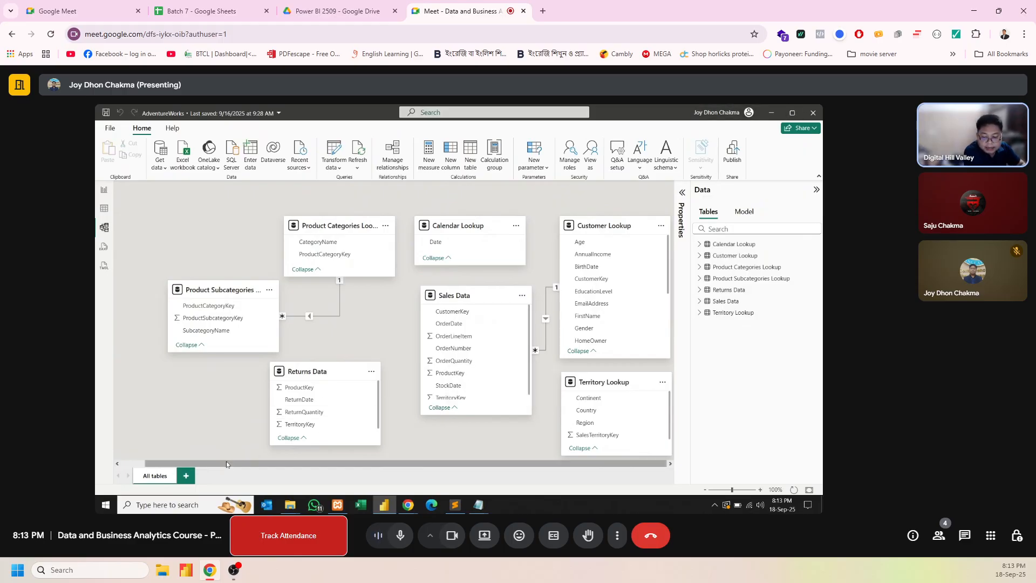
{"action": "left_click_drag", "start_coordinate": [244, 468], "coordinate": [262, 468]}
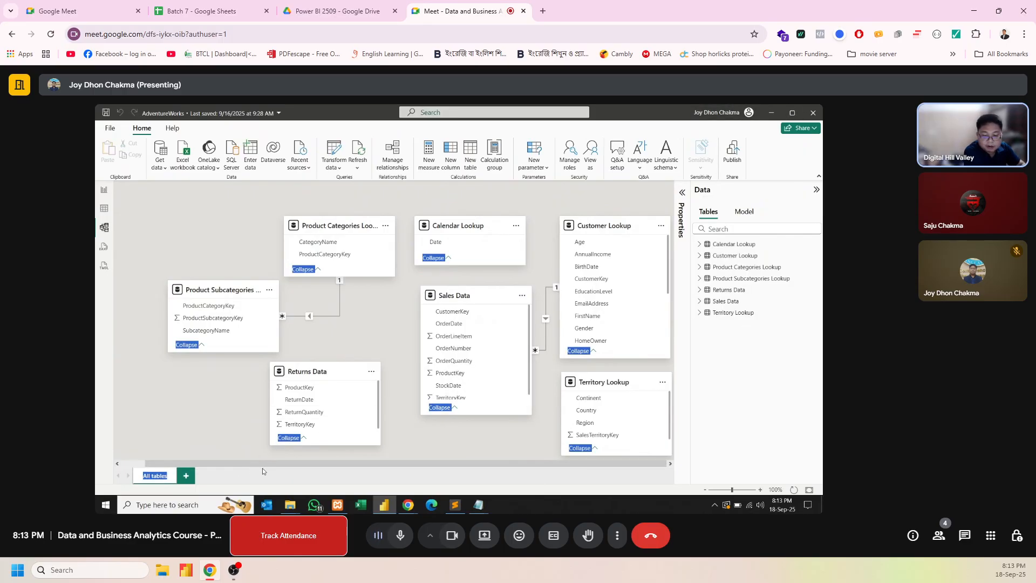
{"action": "left_click", "coordinate": [231, 426]}
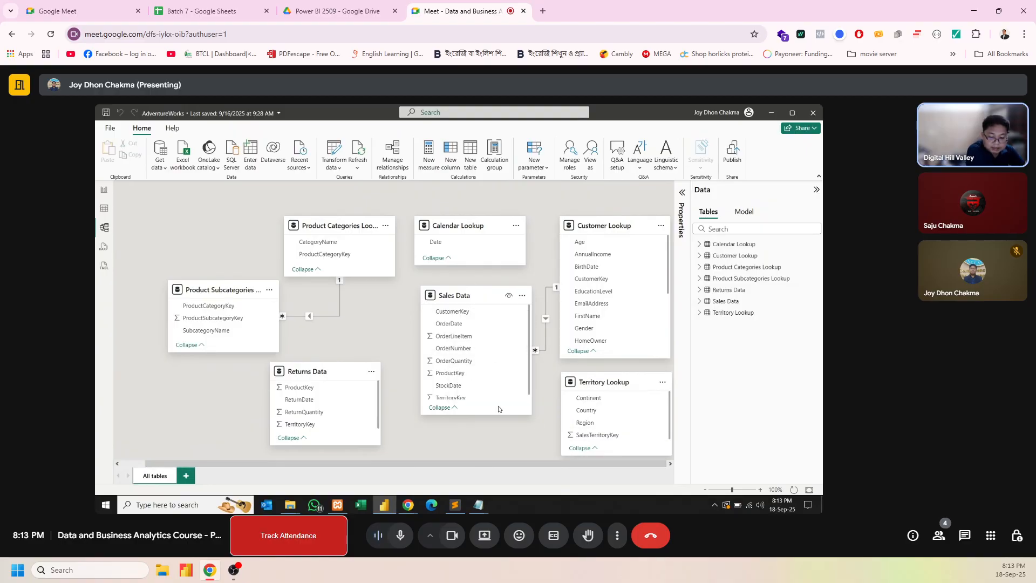
Step: Lengthen the Sales Data card until all its fields fit, and adjust the spacing between Customer Lookup and Territory Lookup
{"action": "left_click_drag", "start_coordinate": [485, 415], "coordinate": [488, 436]}
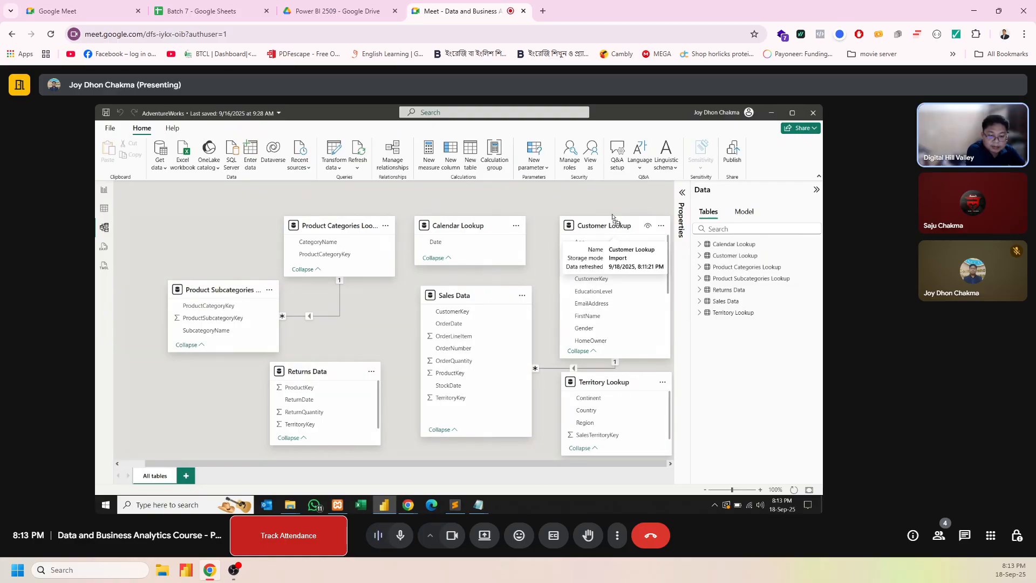
{"action": "left_click_drag", "start_coordinate": [614, 218], "coordinate": [611, 212]}
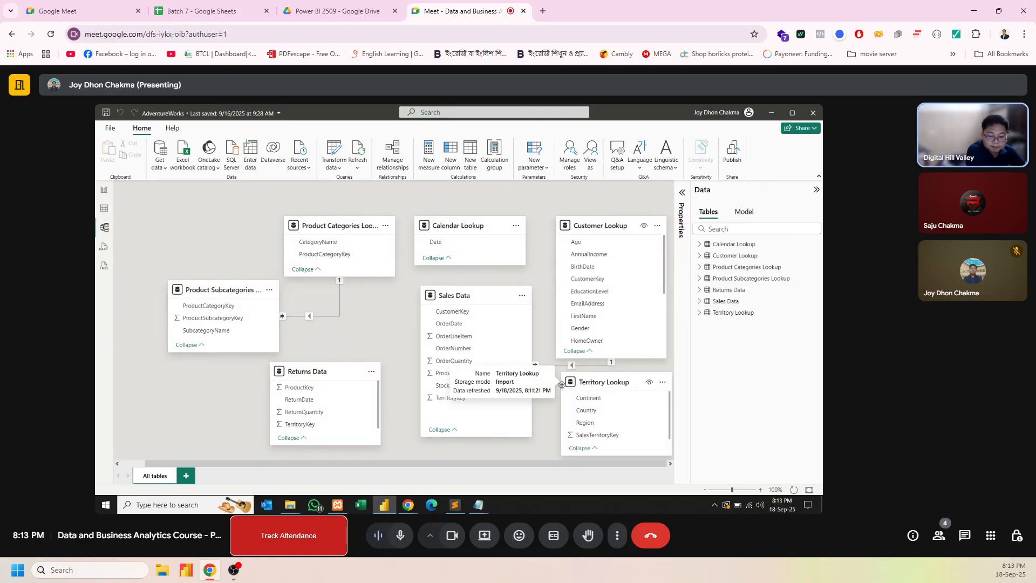
{"action": "left_click_drag", "start_coordinate": [586, 382], "coordinate": [591, 388]}
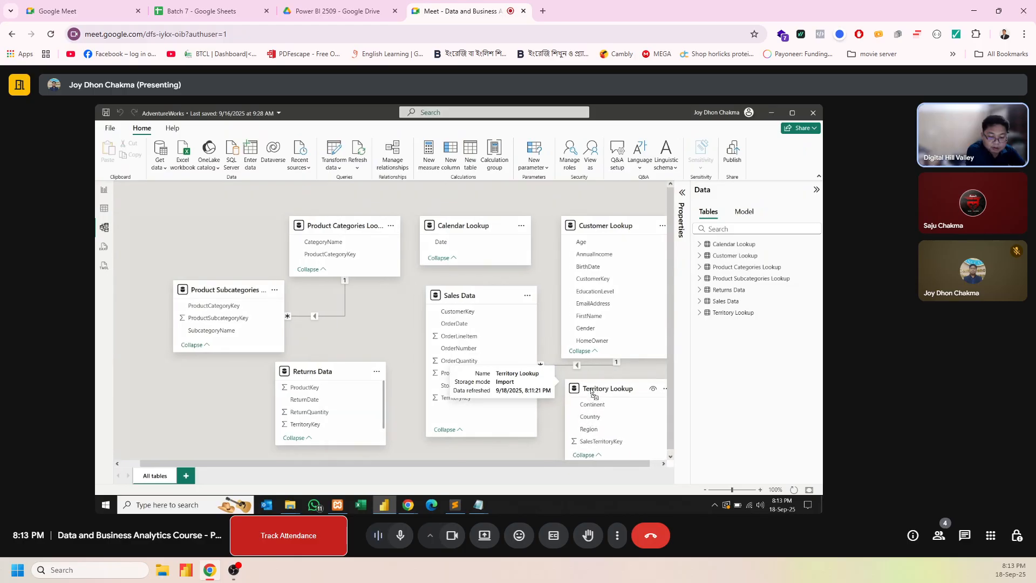
{"action": "left_click_drag", "start_coordinate": [573, 464], "coordinate": [585, 468]}
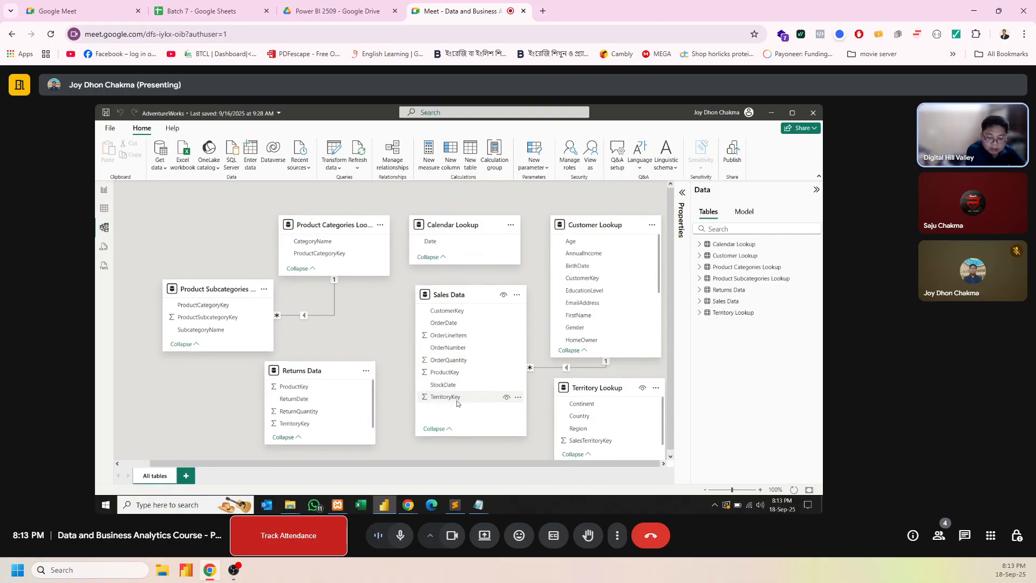
{"action": "scroll", "coordinate": [453, 394], "scroll_direction": "down", "scroll_amount": 1}
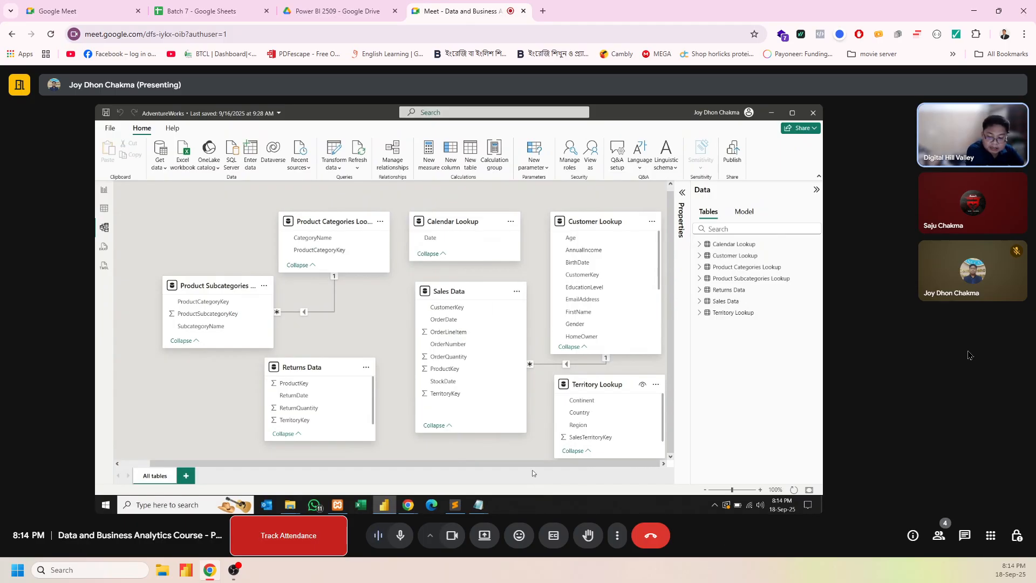
Step: Resize the Product Subcategories Lookup, Calendar Lookup and Sales Data cards without overlap, and shift Territory Lookup up closer beneath Customer Lookup
{"action": "left_click_drag", "start_coordinate": [200, 282], "coordinate": [189, 291]}
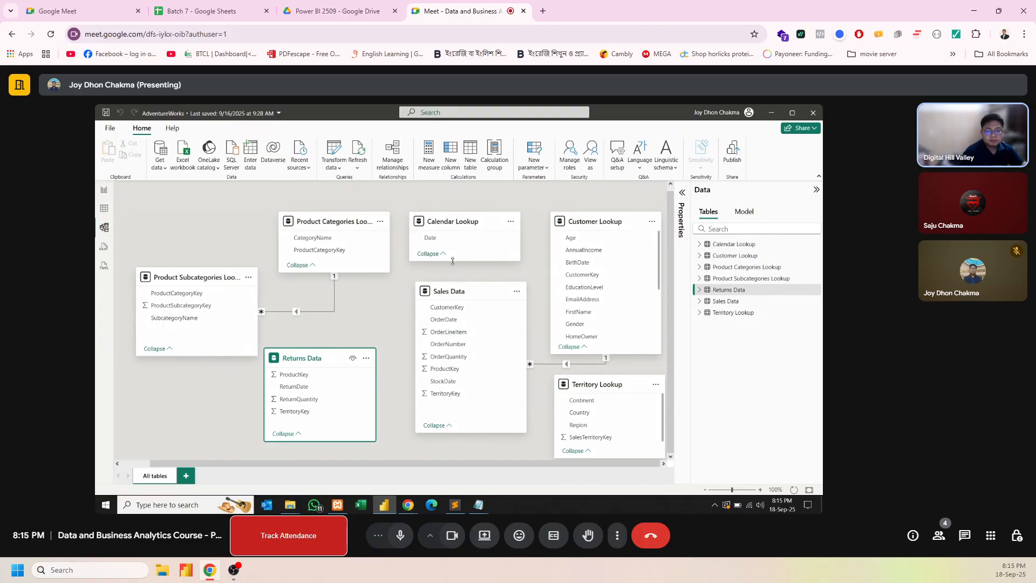
{"action": "left_click_drag", "start_coordinate": [452, 261], "coordinate": [453, 267]}
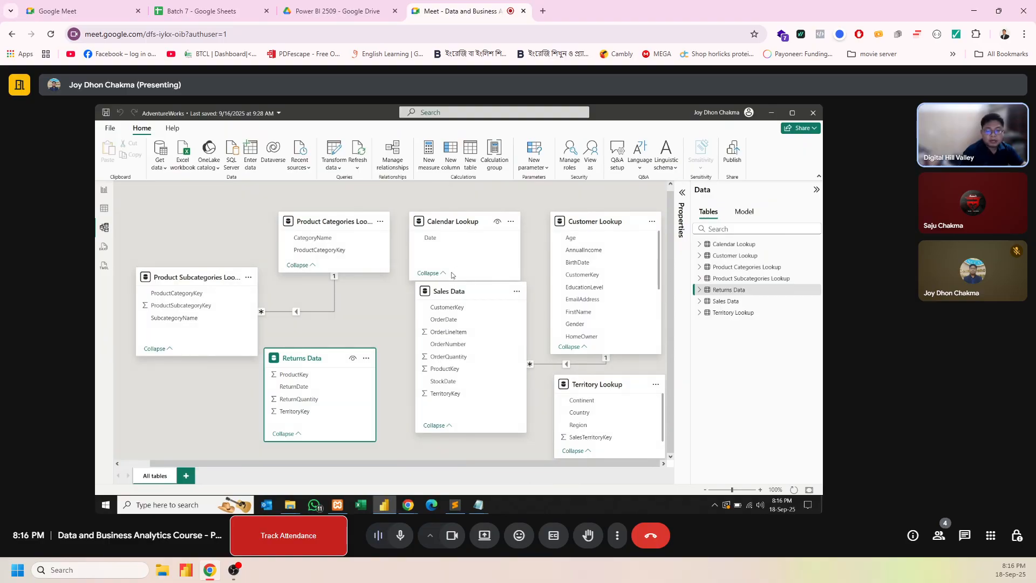
{"action": "left_click_drag", "start_coordinate": [449, 280], "coordinate": [449, 293]}
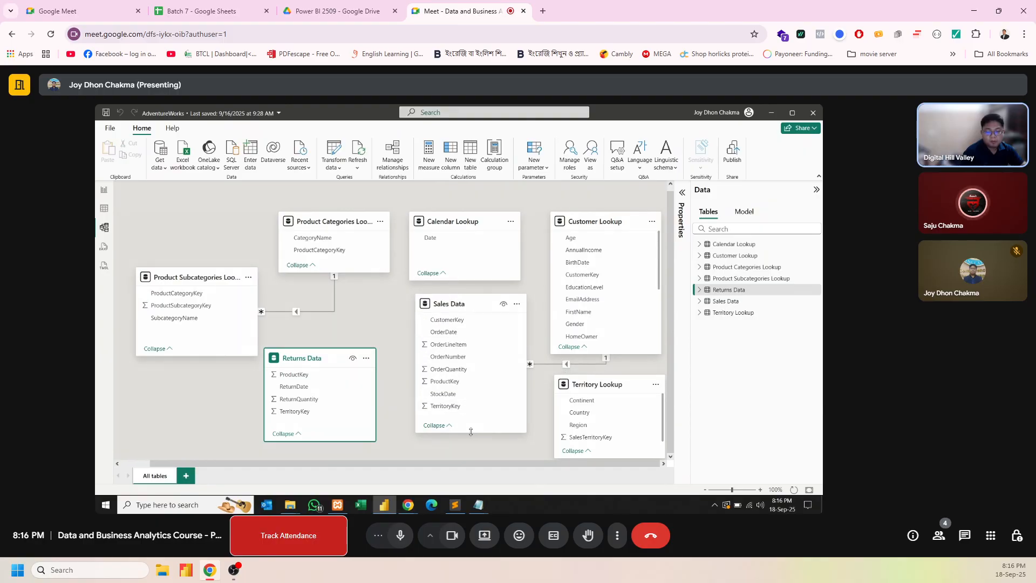
{"action": "left_click_drag", "start_coordinate": [472, 432], "coordinate": [473, 460]}
{"action": "left_click_drag", "start_coordinate": [468, 308], "coordinate": [451, 312]}
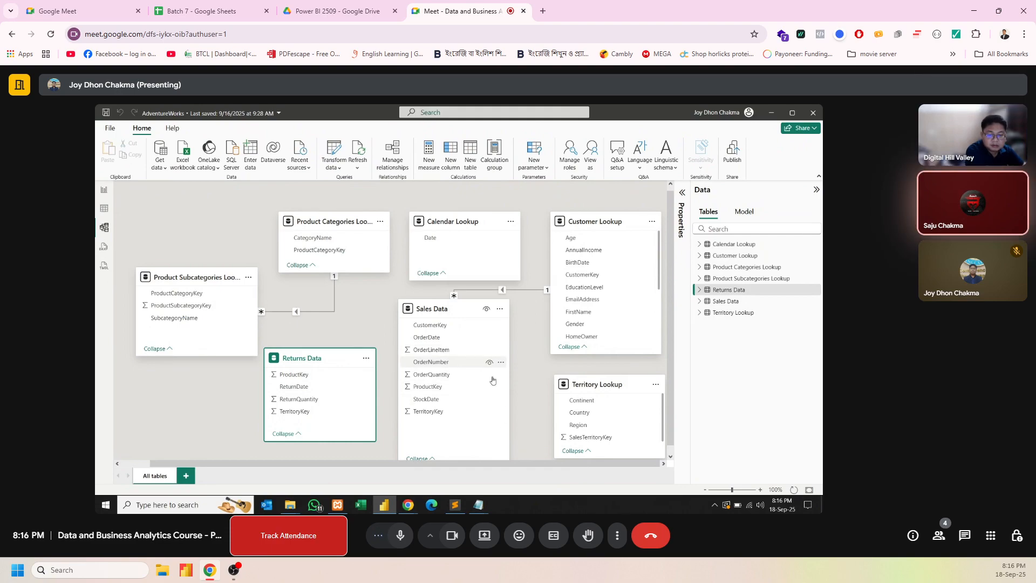
{"action": "left_click", "coordinate": [529, 429]}
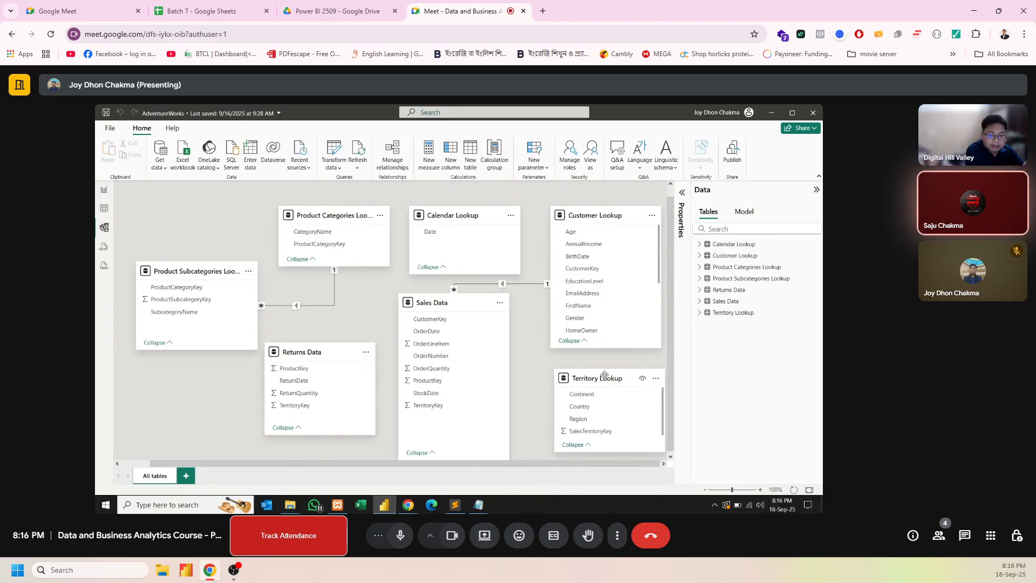
{"action": "mouse_move", "coordinate": [603, 374]}
{"action": "left_mouse_down"}
{"action": "mouse_move", "coordinate": [592, 371]}
{"action": "mouse_move", "coordinate": [598, 355]}
{"action": "left_mouse_up"}
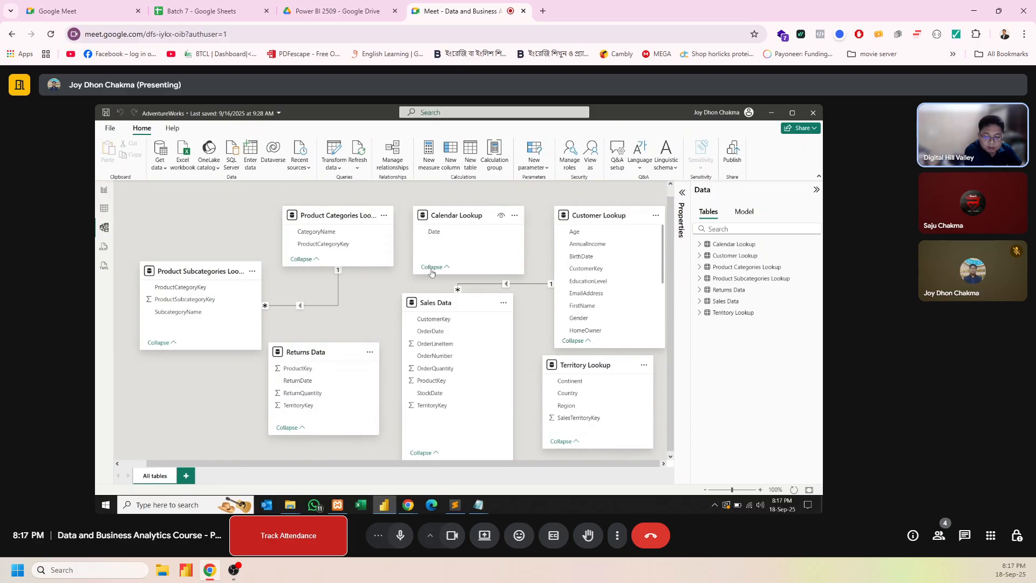
Step: Examine which key columns the relationship between Product Subcategories Lookup and Product Categories Lookup connects
{"action": "left_click", "coordinate": [267, 307]}
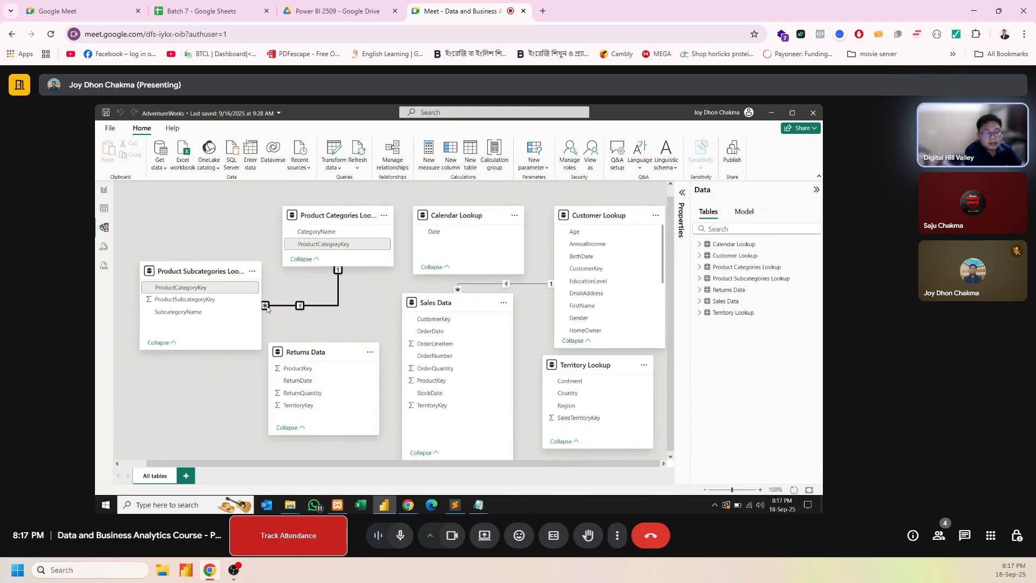
{"action": "left_click", "coordinate": [293, 293]}
{"action": "left_click", "coordinate": [273, 305]}
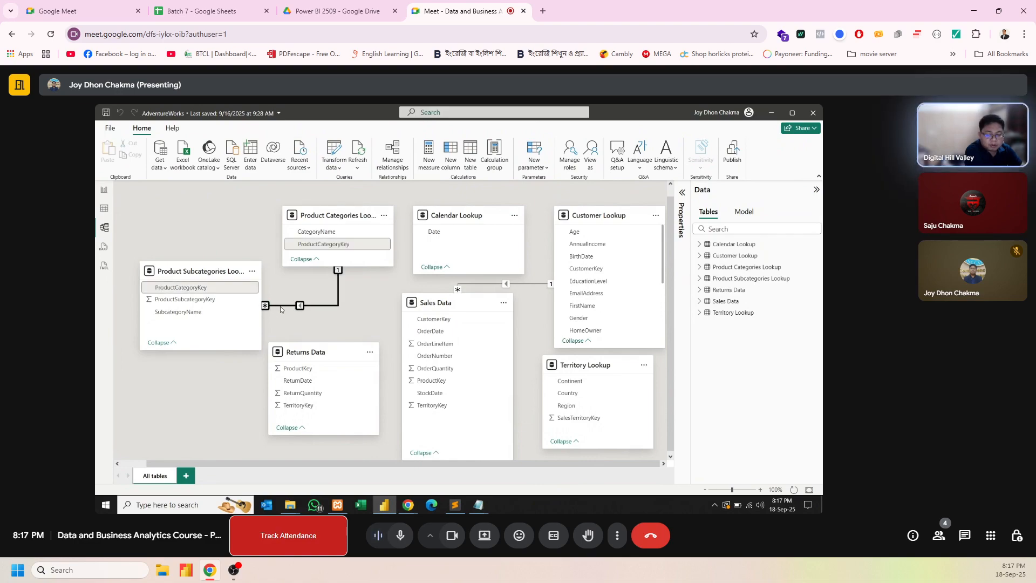
{"action": "left_click", "coordinate": [283, 324]}
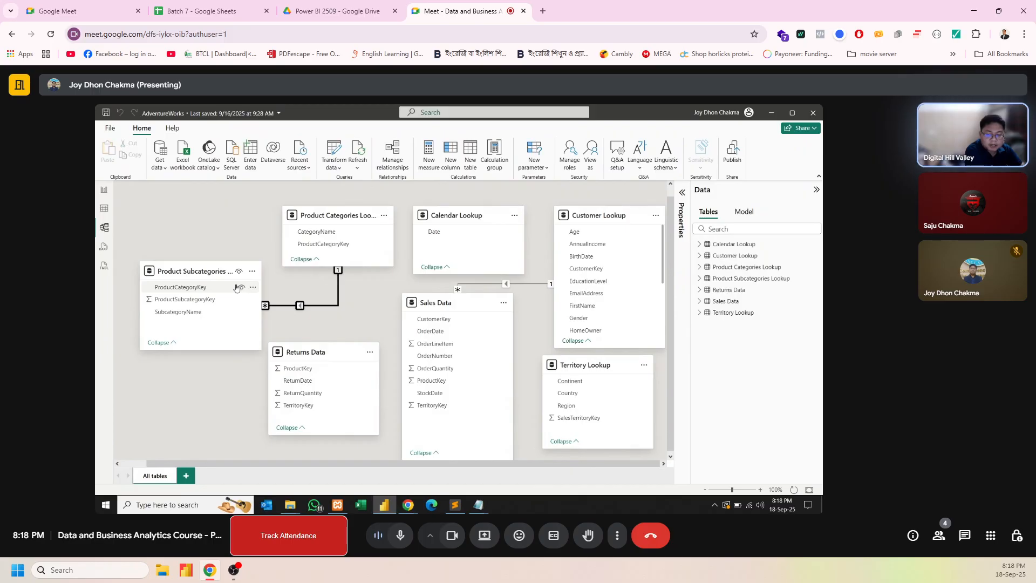
{"action": "left_click", "coordinate": [288, 290]}
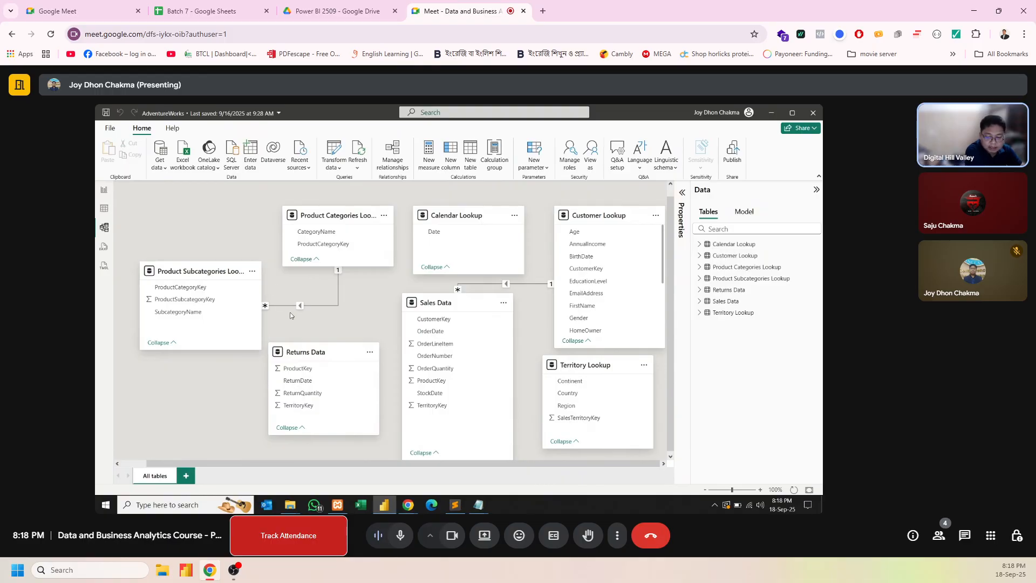
Step: Lower the Returns Data card and create an active one-to-many, single-direction relationship from Calendar Lookup's Date to Returns Data's ReturnDate
{"action": "left_click_drag", "start_coordinate": [305, 349], "coordinate": [292, 373]}
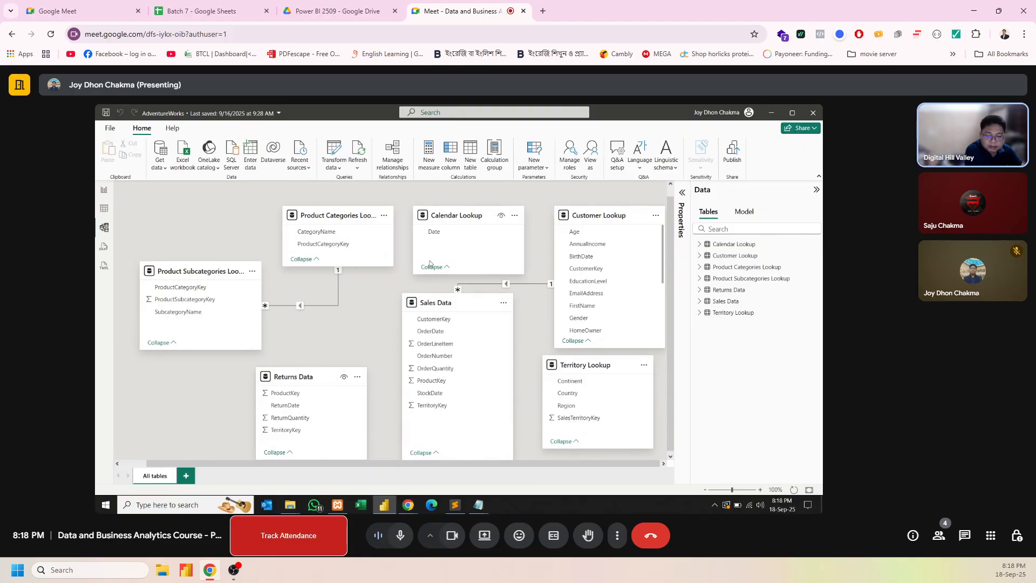
{"action": "left_click", "coordinate": [454, 232]}
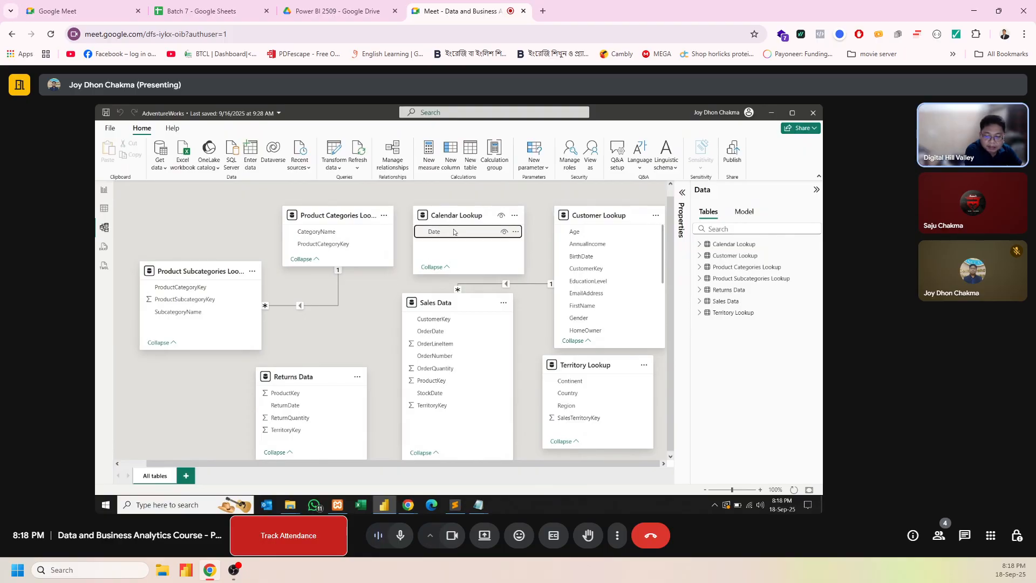
{"action": "left_click_drag", "start_coordinate": [451, 233], "coordinate": [303, 404]}
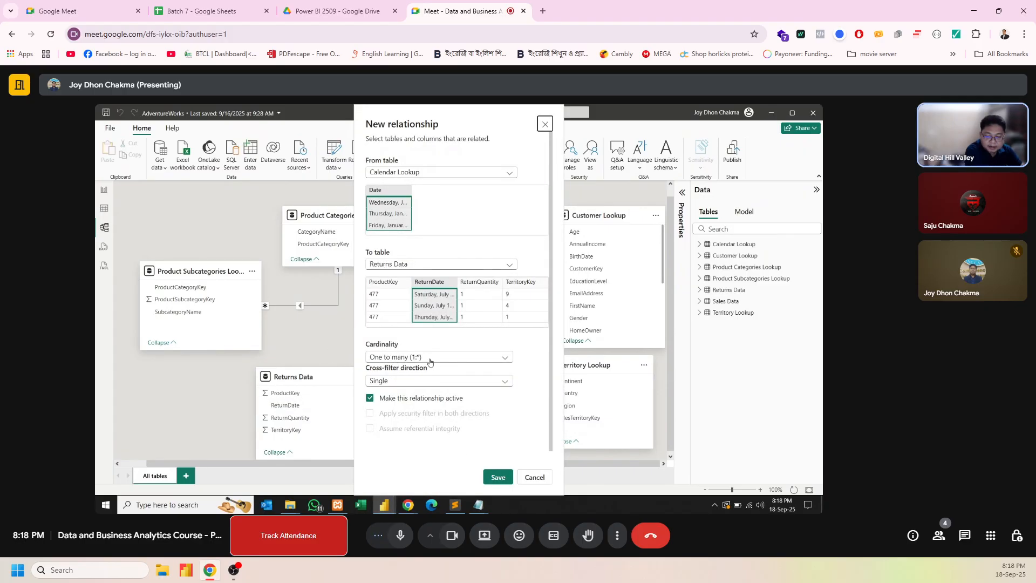
{"action": "left_click", "coordinate": [496, 477]}
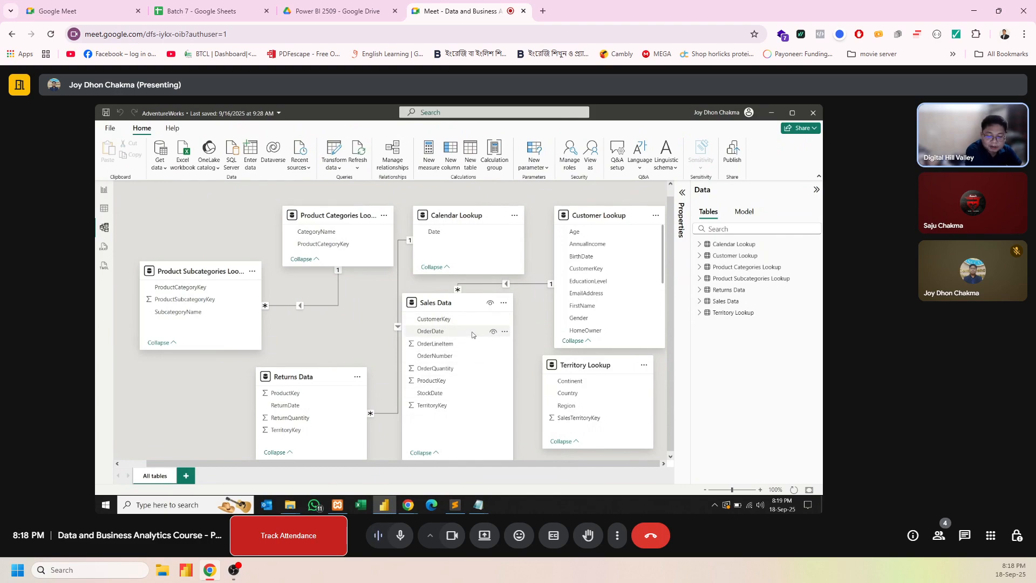
{"action": "left_click", "coordinate": [396, 291]}
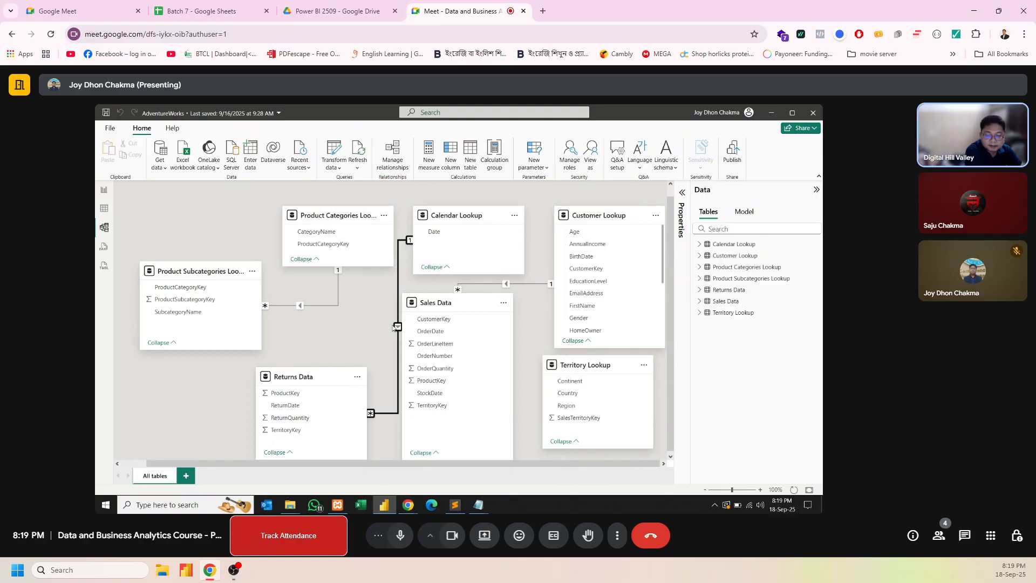
{"action": "left_click", "coordinate": [388, 345]}
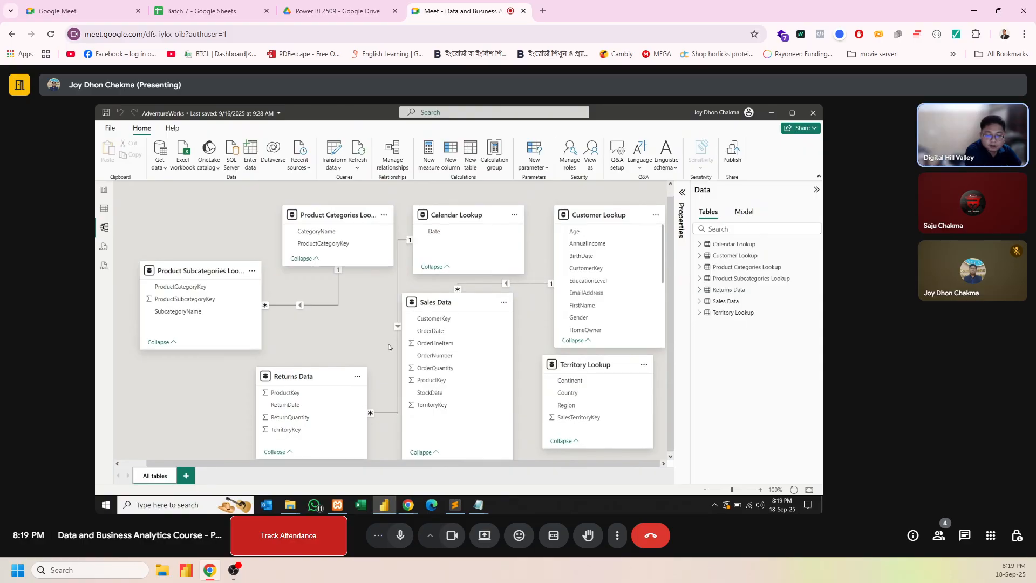
Step: Create an active one-to-many, single-direction relationship from Calendar Lookup's Date to Sales Data's OrderDate, and lower the Sales Data card slightly
{"action": "left_click", "coordinate": [466, 234]}
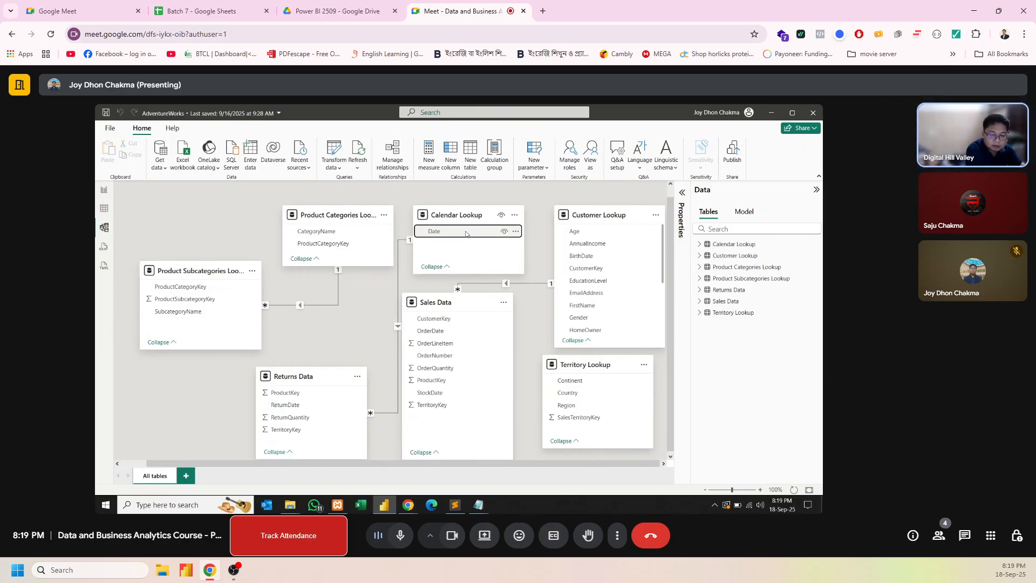
{"action": "left_click_drag", "start_coordinate": [466, 234], "coordinate": [464, 332]}
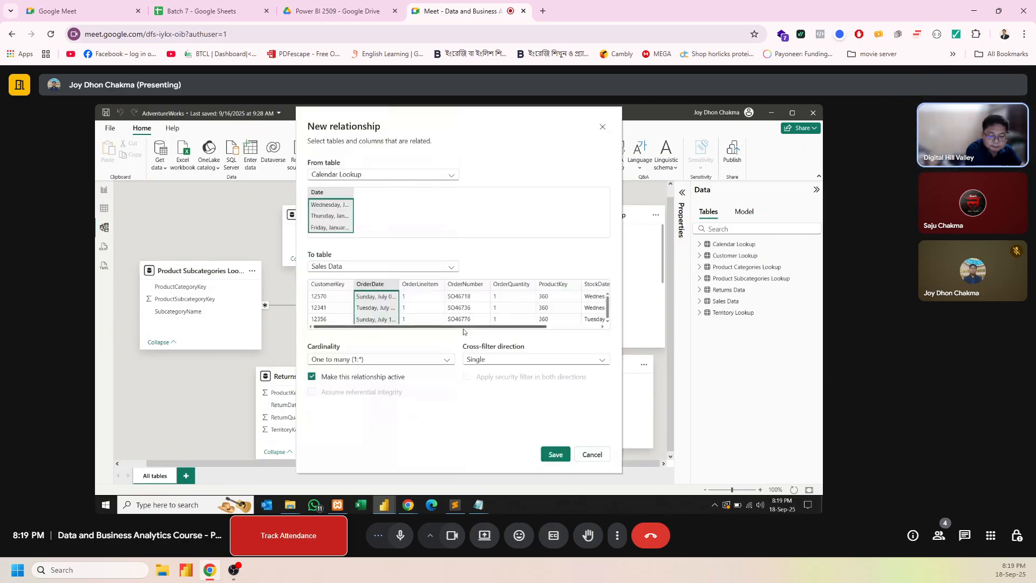
{"action": "left_click", "coordinate": [558, 455]}
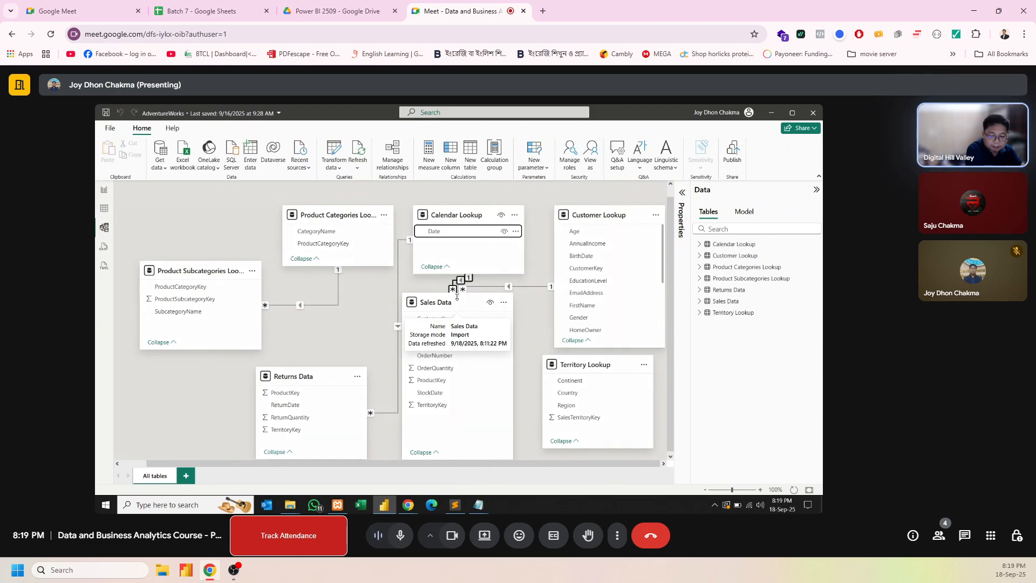
{"action": "left_click_drag", "start_coordinate": [458, 301], "coordinate": [463, 321]}
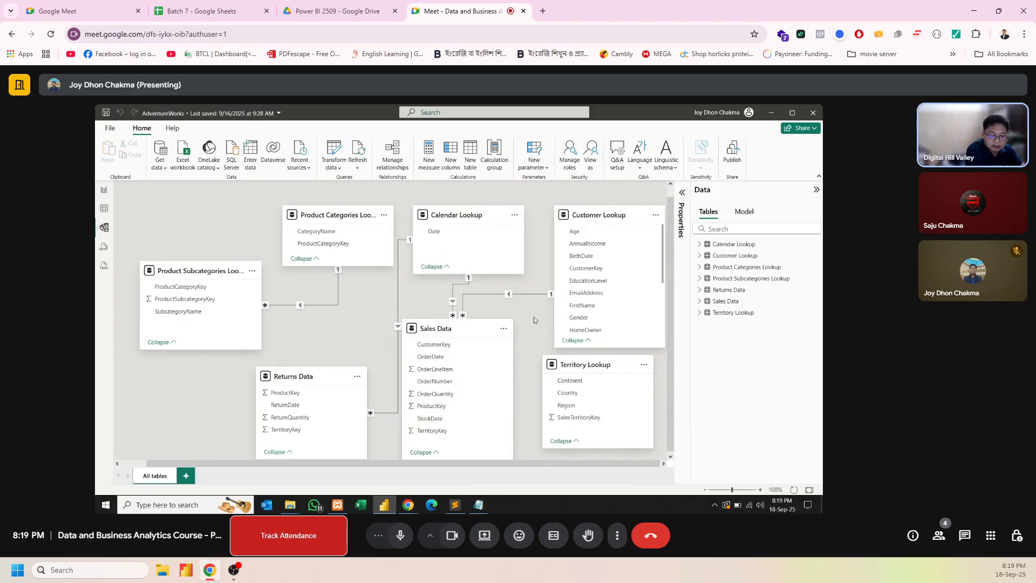
Step: Create active one-to-many, single-direction relationships from Territory Lookup's SalesTerritoryKey to TerritoryKey in both Sales Data and Returns Data
{"action": "left_click", "coordinate": [581, 418]}
{"action": "left_click_drag", "start_coordinate": [578, 420], "coordinate": [467, 434]}
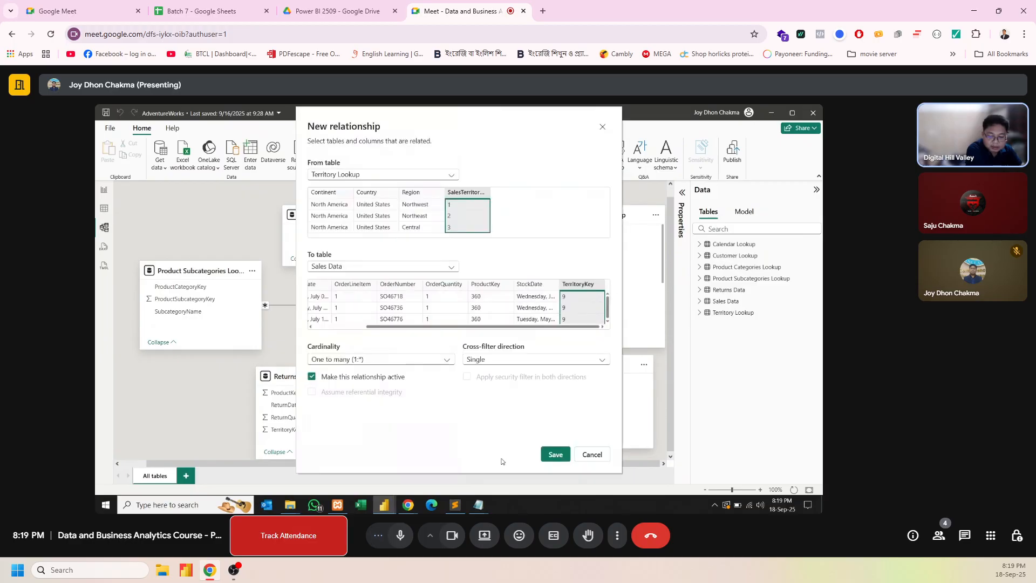
{"action": "left_click", "coordinate": [556, 455]}
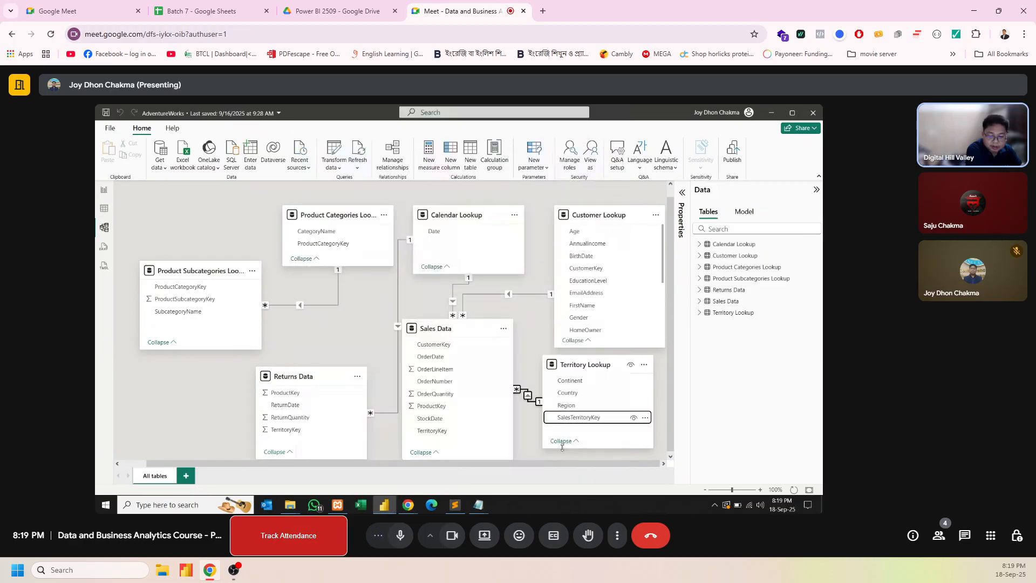
{"action": "left_click_drag", "start_coordinate": [582, 420], "coordinate": [291, 432]}
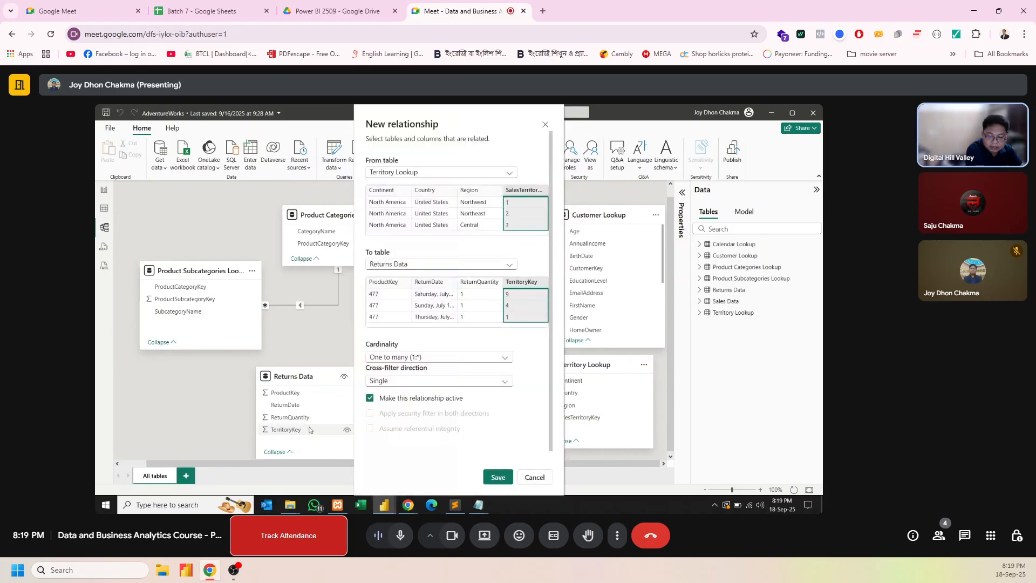
{"action": "left_click", "coordinate": [499, 477]}
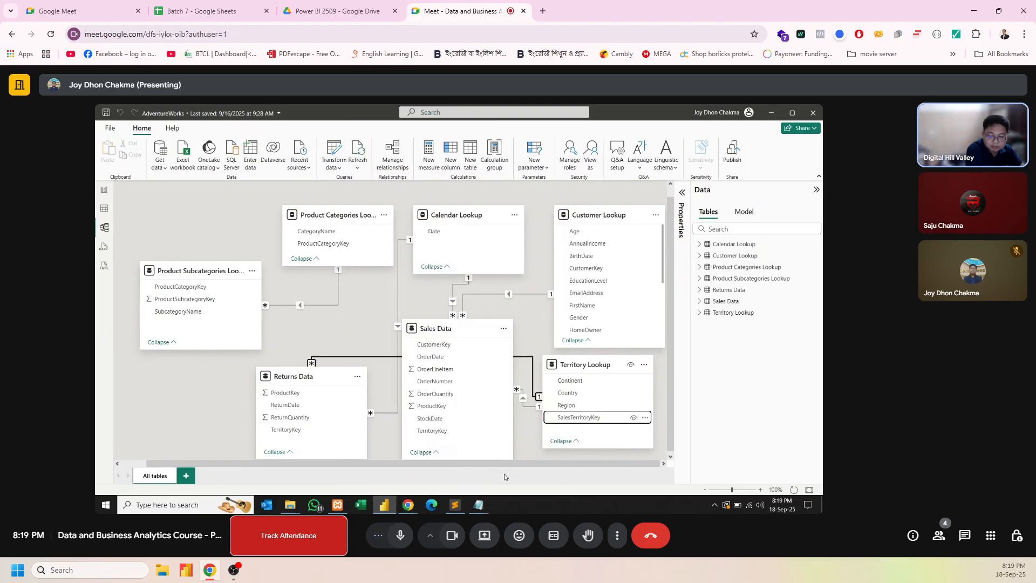
{"action": "left_click", "coordinate": [538, 450]}
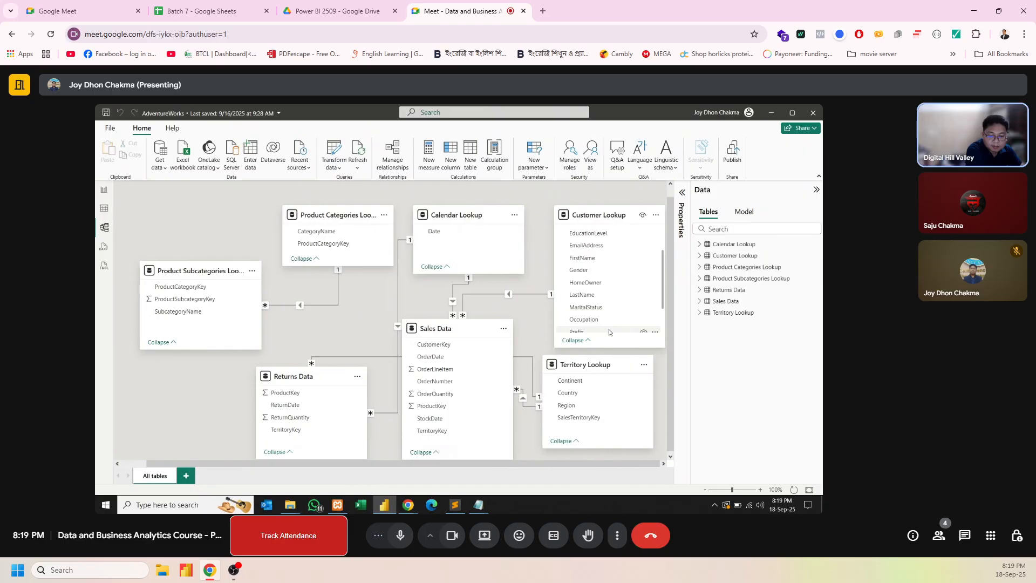
Step: Check Customer Lookup's remaining fields, and move the Territory Lookup card beside Returns Data, beneath Product Subcategories Lookup
{"action": "scroll", "coordinate": [610, 332], "scroll_direction": "down", "scroll_amount": 3}
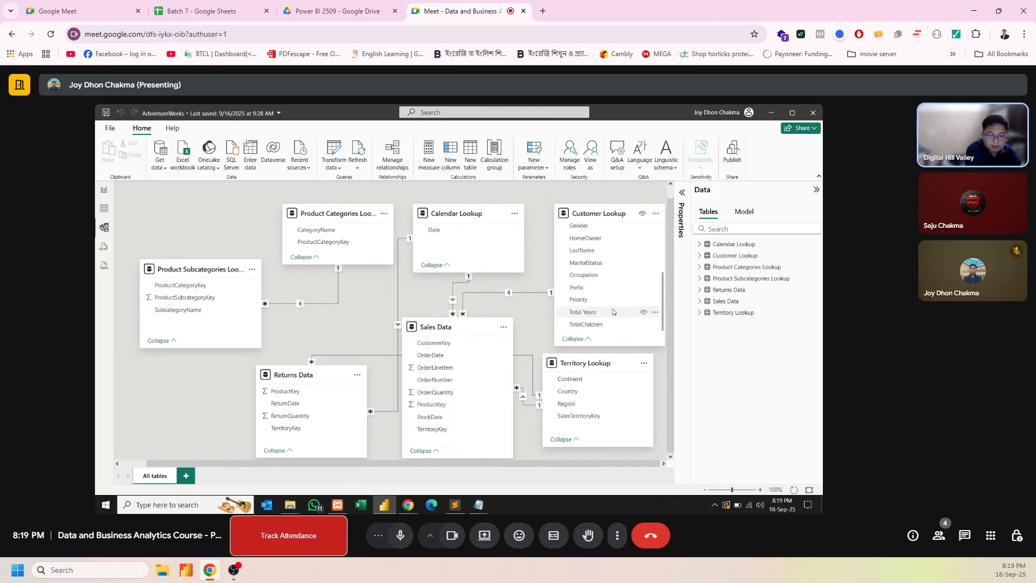
{"action": "scroll", "coordinate": [613, 312], "scroll_direction": "up", "scroll_amount": 3}
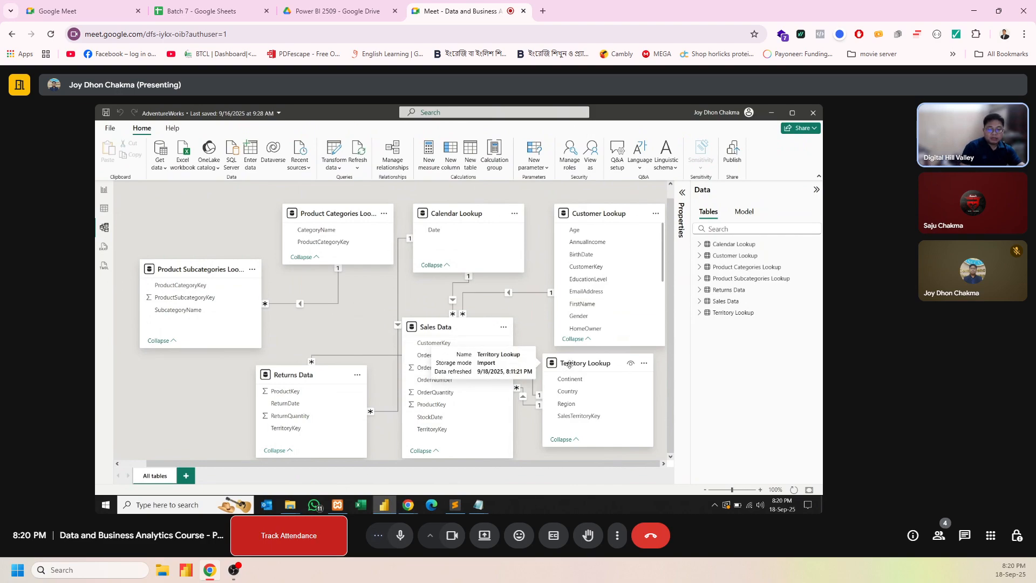
{"action": "left_click_drag", "start_coordinate": [569, 364], "coordinate": [150, 374]}
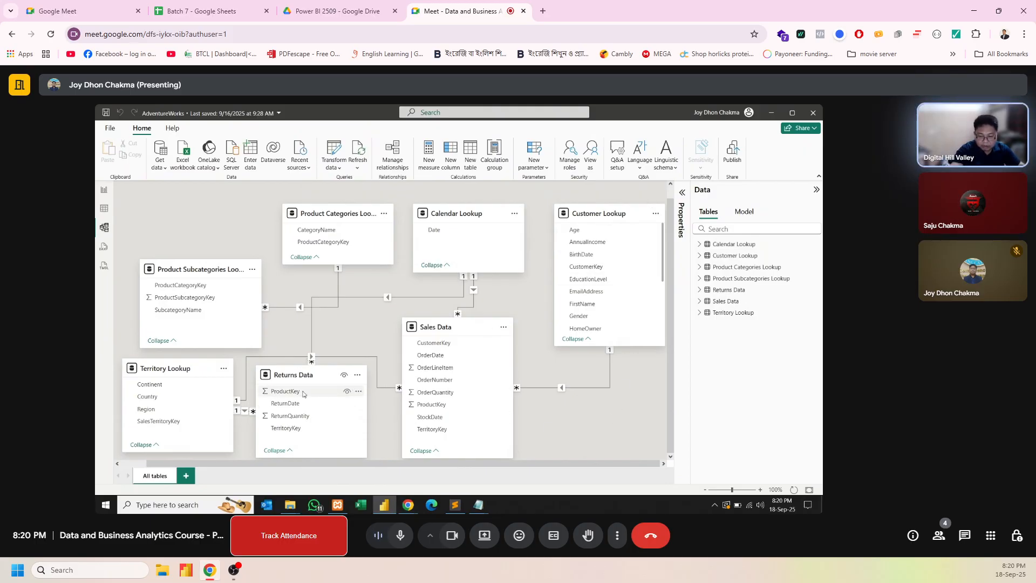
Step: Try to relate Returns Data's ProductKey directly to Sales Data's ProductKey
{"action": "left_click", "coordinate": [303, 392]}
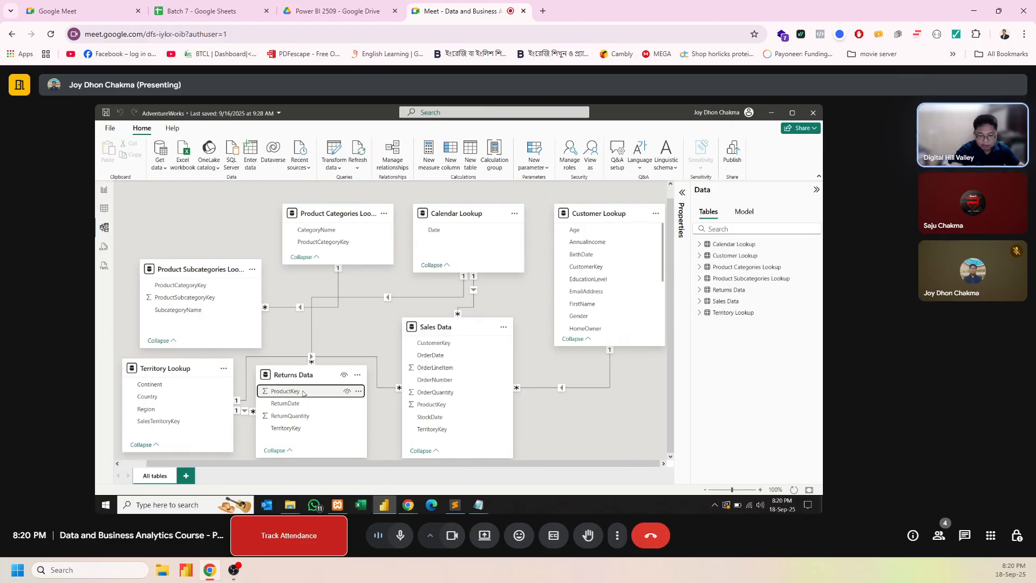
{"action": "left_click_drag", "start_coordinate": [303, 392], "coordinate": [431, 404]}
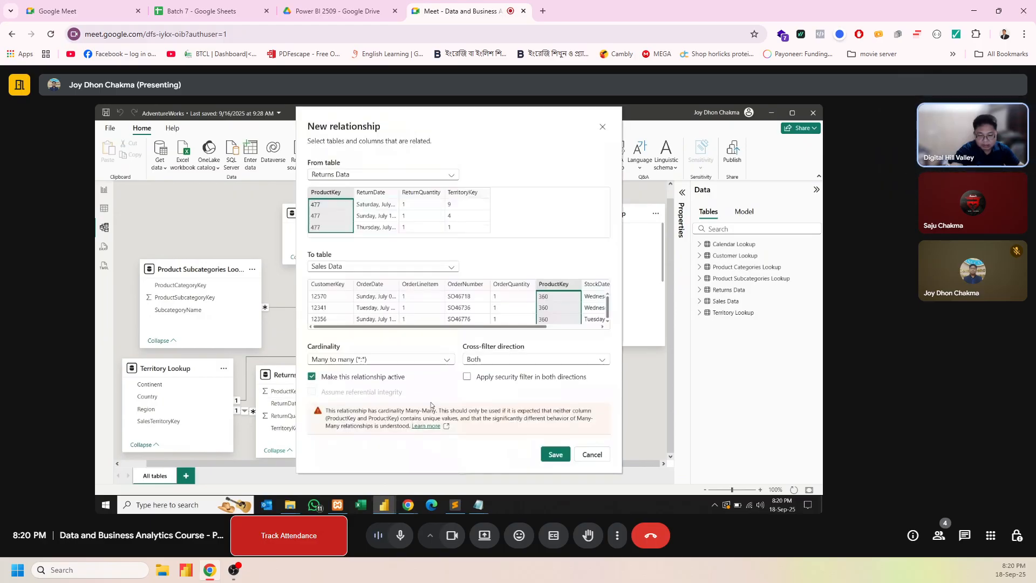
{"action": "left_click", "coordinate": [598, 455]}
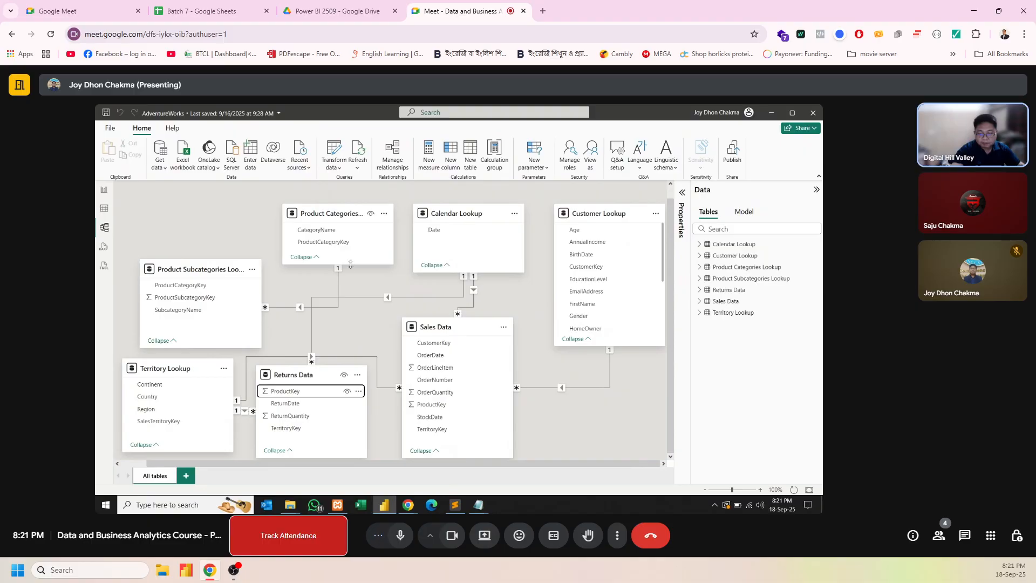
Step: Lengthen the Product Categories Lookup card, and shift it and Product Subcategories Lookup slightly away from Calendar Lookup
{"action": "left_click_drag", "start_coordinate": [351, 264], "coordinate": [351, 278]}
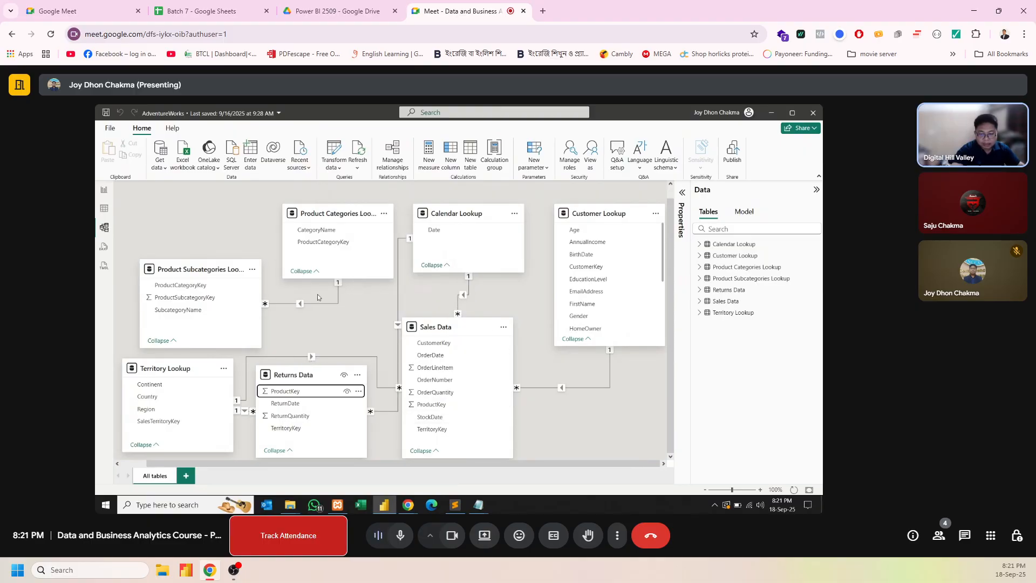
{"action": "left_click_drag", "start_coordinate": [321, 210], "coordinate": [300, 214]}
{"action": "left_click_drag", "start_coordinate": [210, 269], "coordinate": [192, 262]}
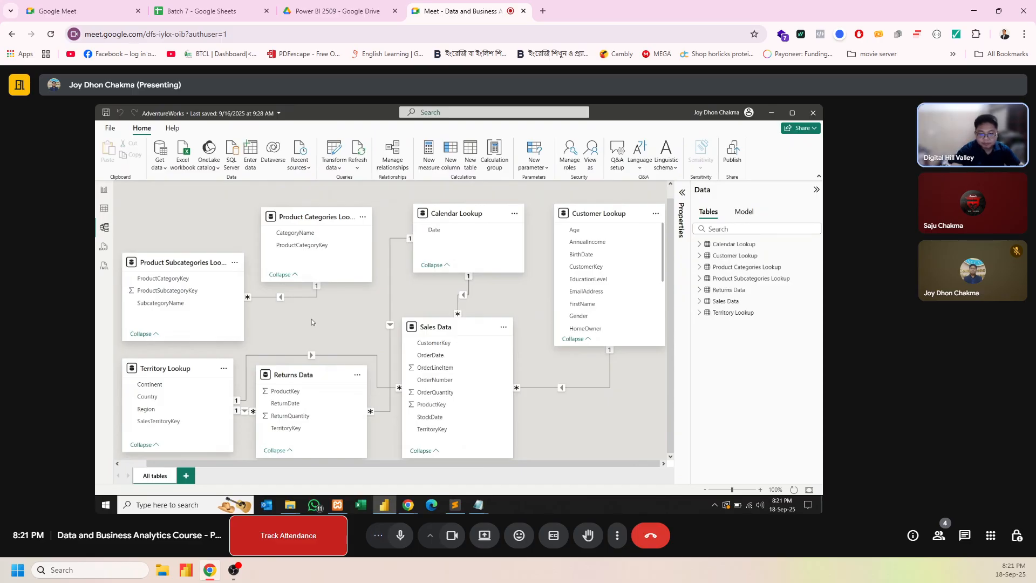
Step: Look through the Customer Lookup fields and try to relate Sales Data's CustomerKey to Customer Lookup's CustomerKey
{"action": "scroll", "coordinate": [648, 298], "scroll_direction": "down", "scroll_amount": 3}
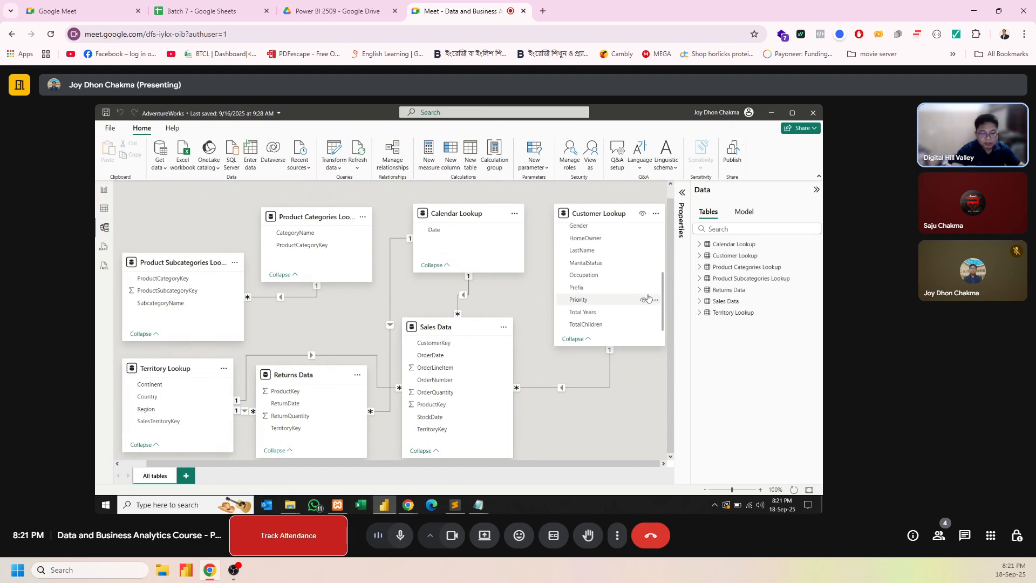
{"action": "scroll", "coordinate": [648, 299], "scroll_direction": "up", "scroll_amount": 3}
{"action": "scroll", "coordinate": [544, 413], "scroll_direction": "up", "scroll_amount": 1}
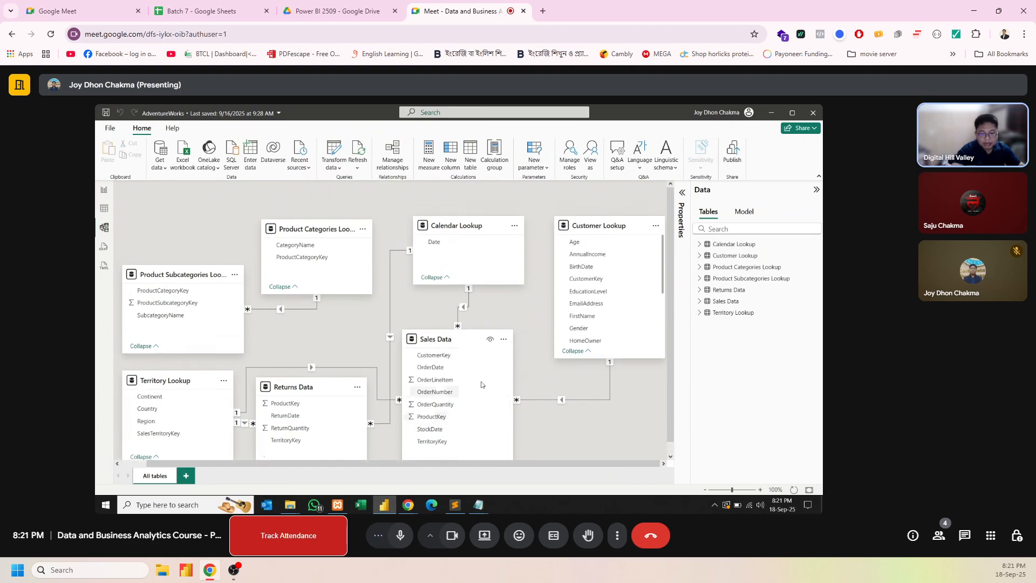
{"action": "scroll", "coordinate": [544, 419], "scroll_direction": "down", "scroll_amount": 1}
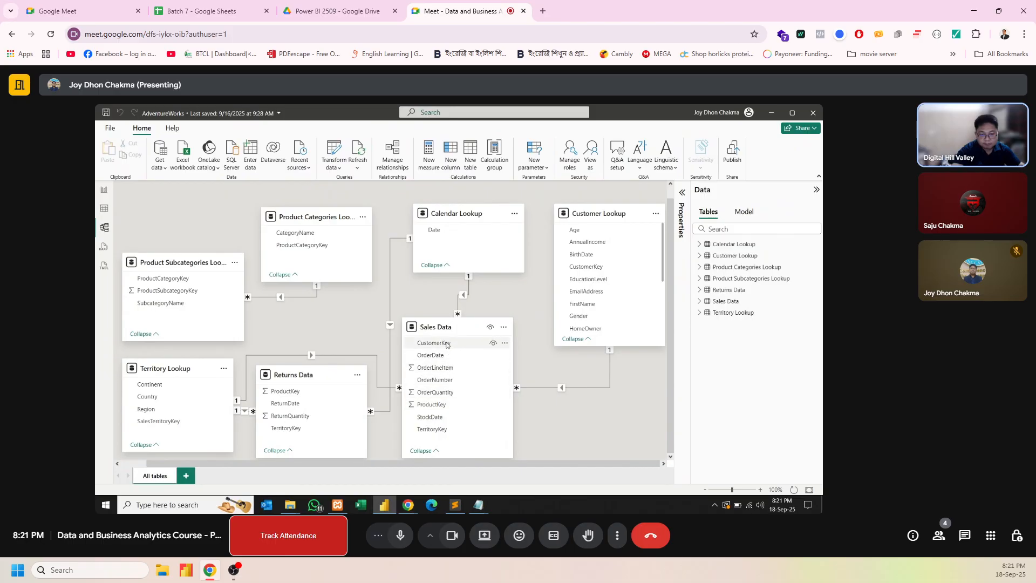
{"action": "left_click_drag", "start_coordinate": [447, 344], "coordinate": [594, 265]}
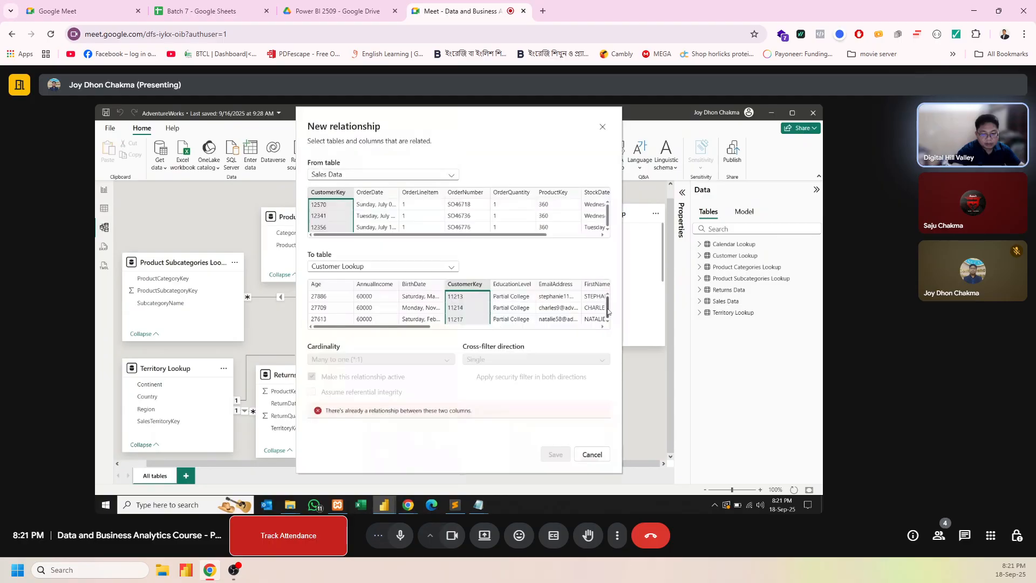
{"action": "left_click", "coordinate": [592, 455]}
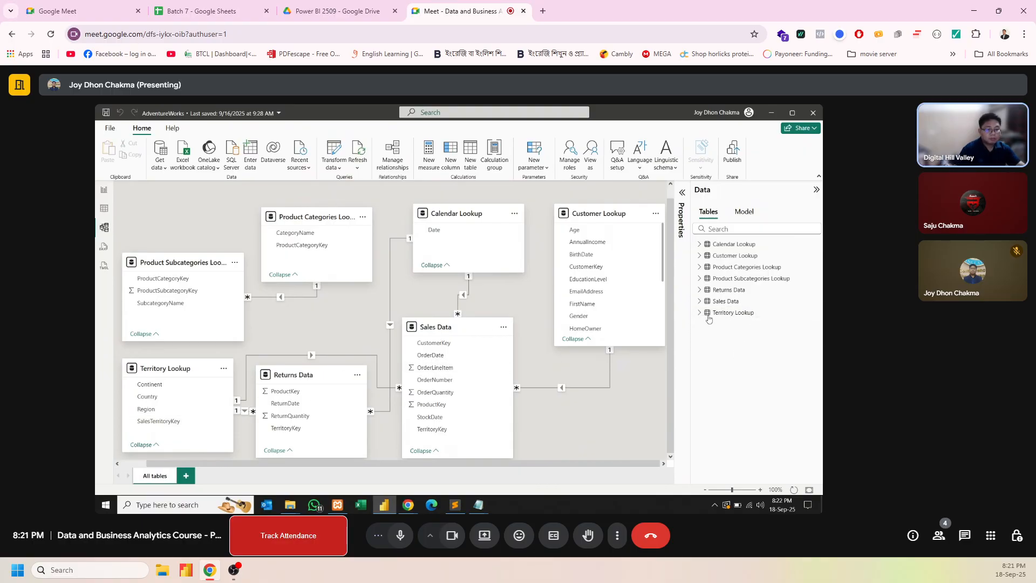
Step: Import AdventureWorks Product Lookup.csv from the Adventure Works Project folder as Text/CSV, checking the folder under All Files before returning to Text Files
{"action": "mouse_move", "coordinate": [290, 505]}
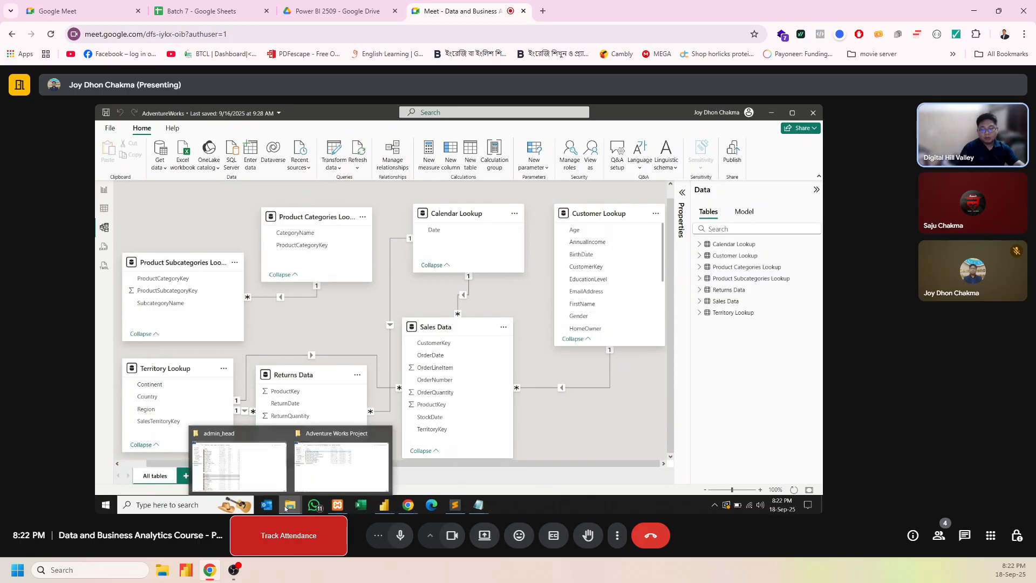
{"action": "mouse_move", "coordinate": [334, 471]}
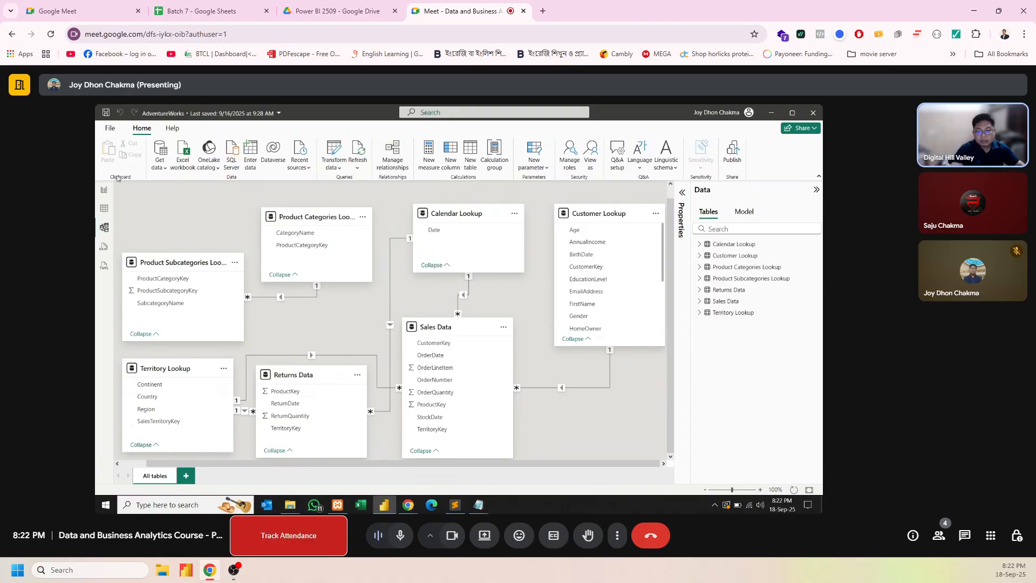
{"action": "left_click", "coordinate": [160, 168]}
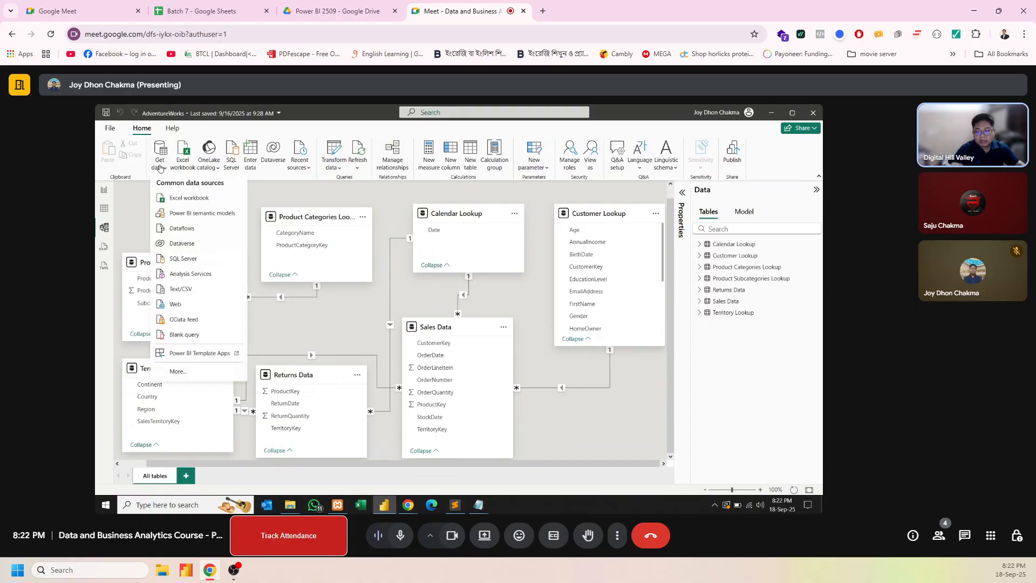
{"action": "left_click", "coordinate": [188, 289]}
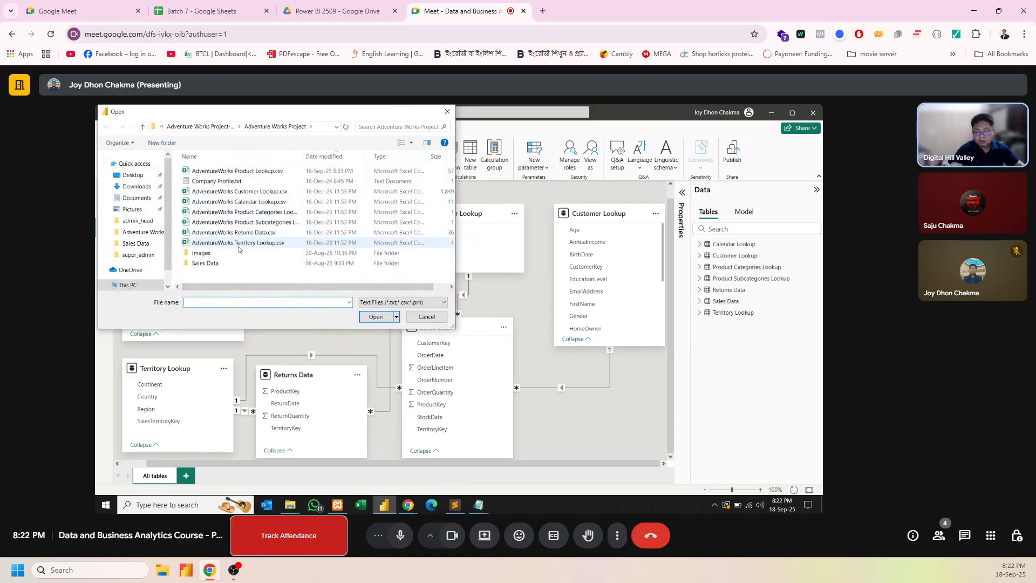
{"action": "left_click", "coordinate": [402, 302]}
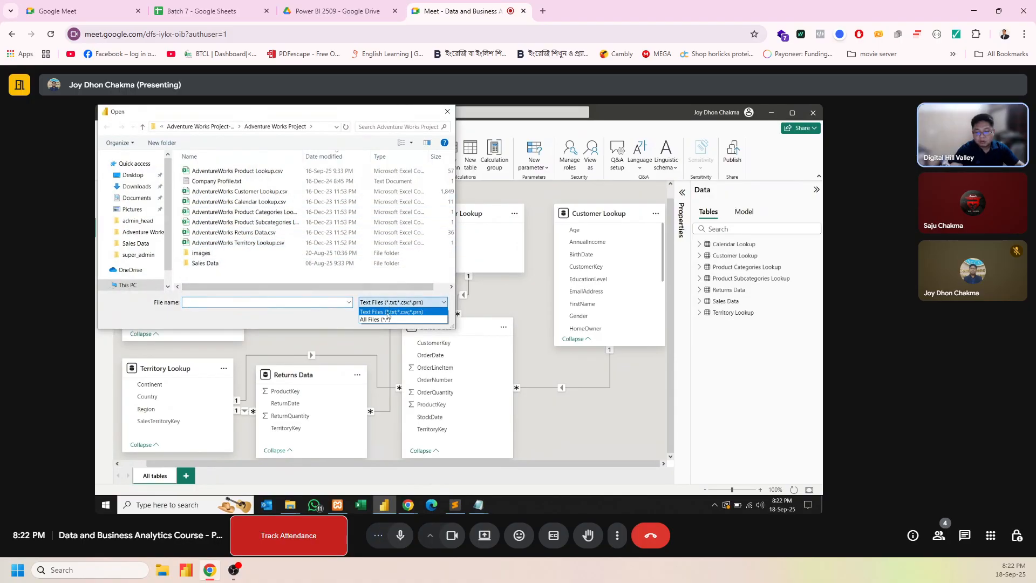
{"action": "left_click", "coordinate": [378, 320]}
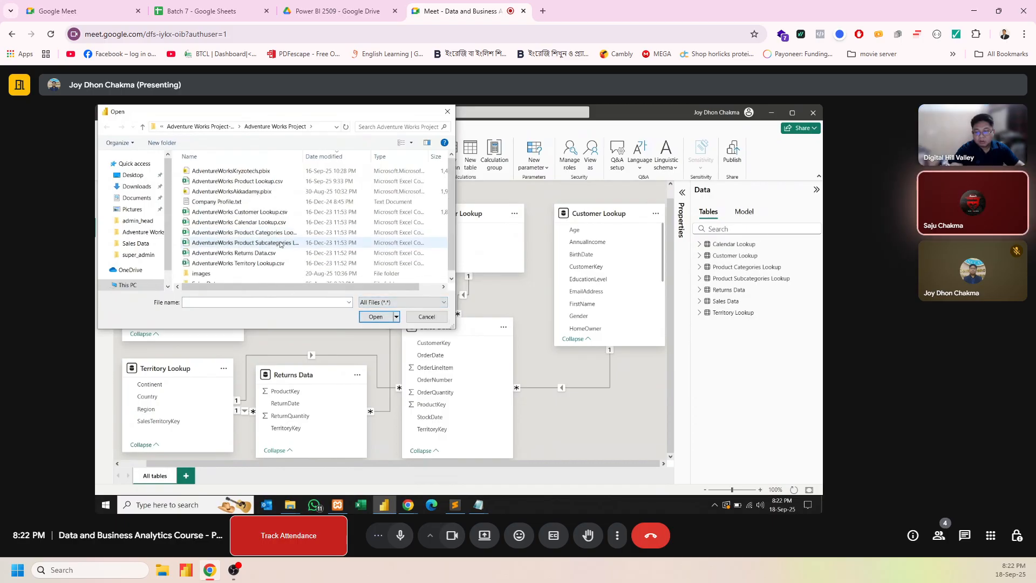
{"action": "left_click", "coordinate": [388, 303]}
{"action": "left_click", "coordinate": [386, 311]}
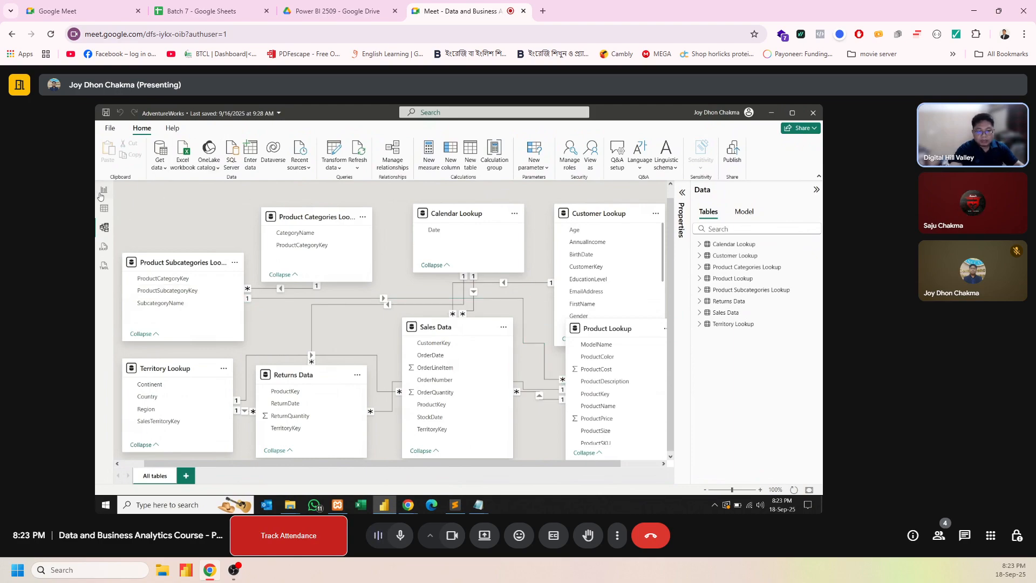
Step: Examine the semantic model's Cultures and Expressions, and look over the report view and the Calendar Lookup data in table view
{"action": "left_click", "coordinate": [737, 212]}
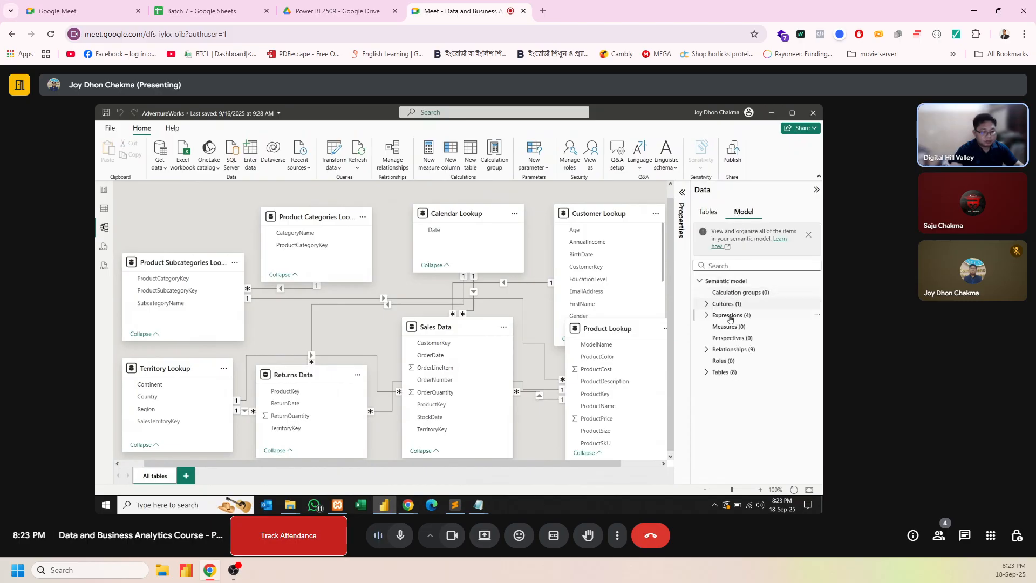
{"action": "left_click", "coordinate": [706, 305]}
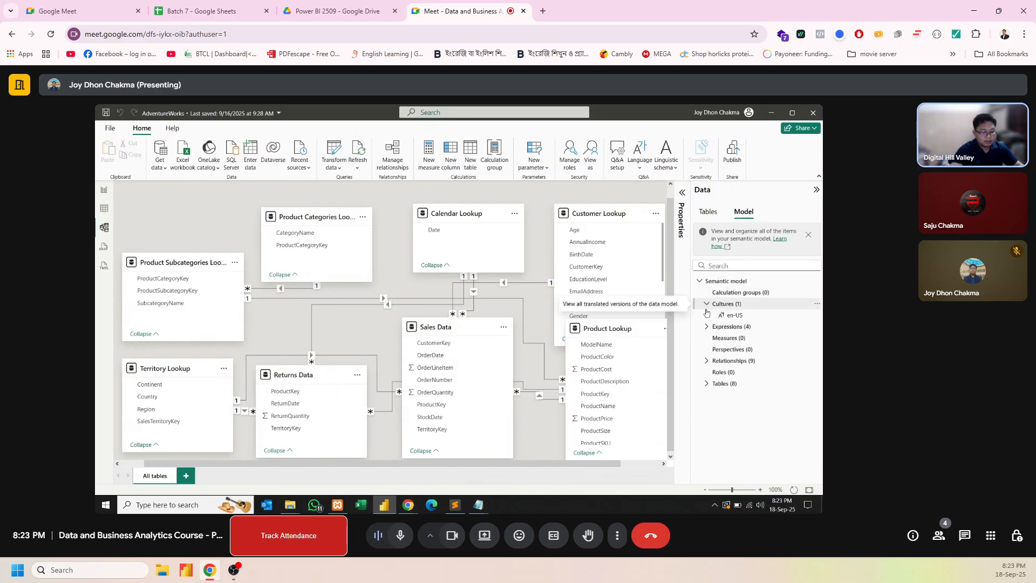
{"action": "left_click", "coordinate": [706, 327]}
{"action": "left_click", "coordinate": [705, 327]}
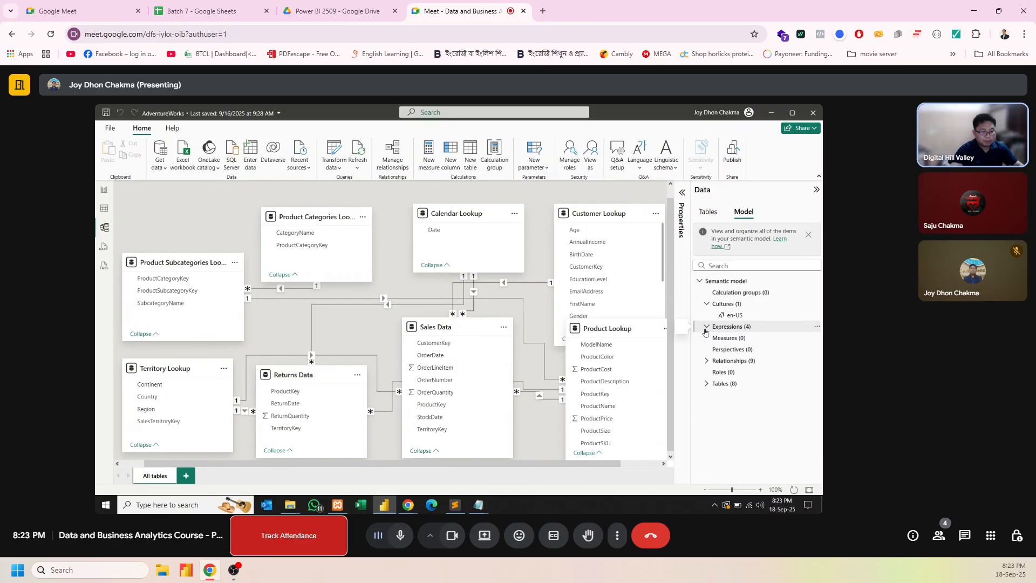
{"action": "left_click", "coordinate": [709, 212]}
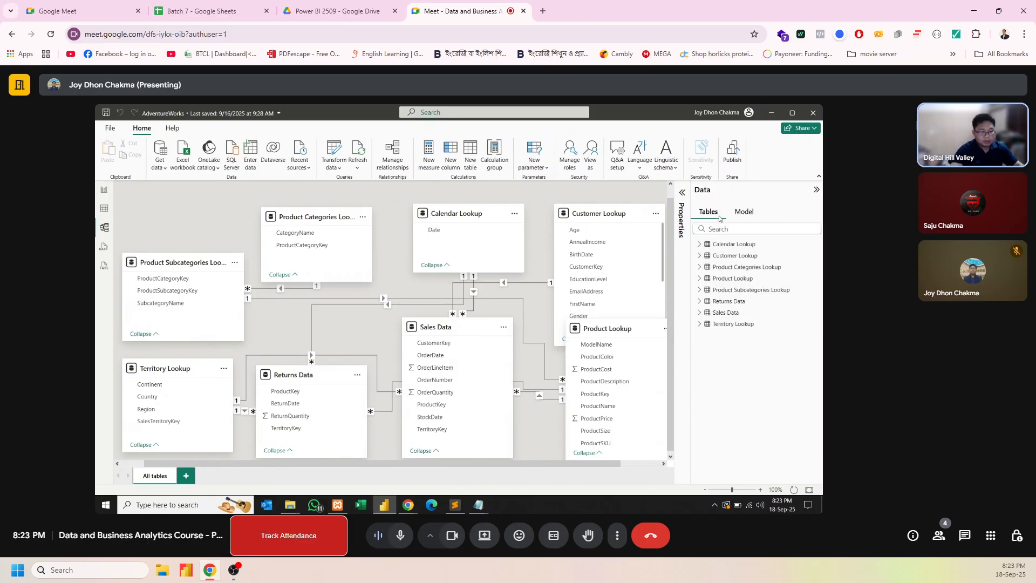
{"action": "left_click", "coordinate": [103, 192]}
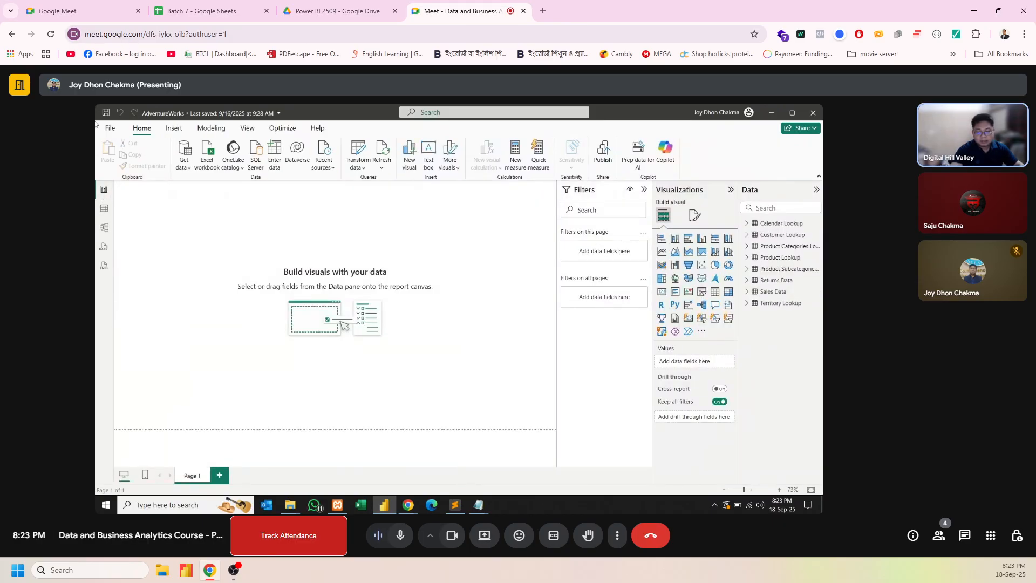
{"action": "left_click", "coordinate": [104, 206]}
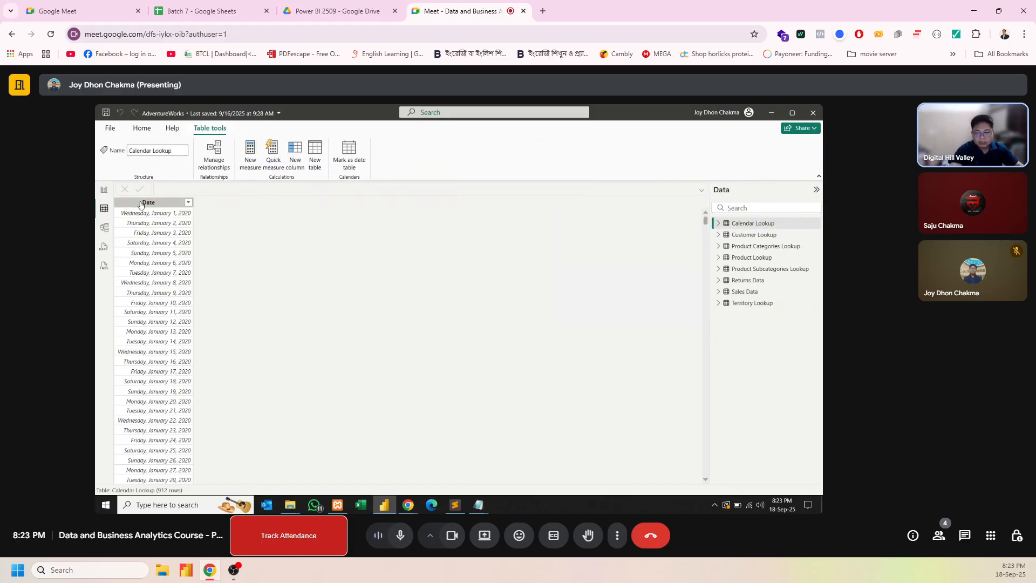
Step: Inspect Calendar Lookup's Date column in table view, and expand the table's fields in report view
{"action": "left_click", "coordinate": [151, 202]}
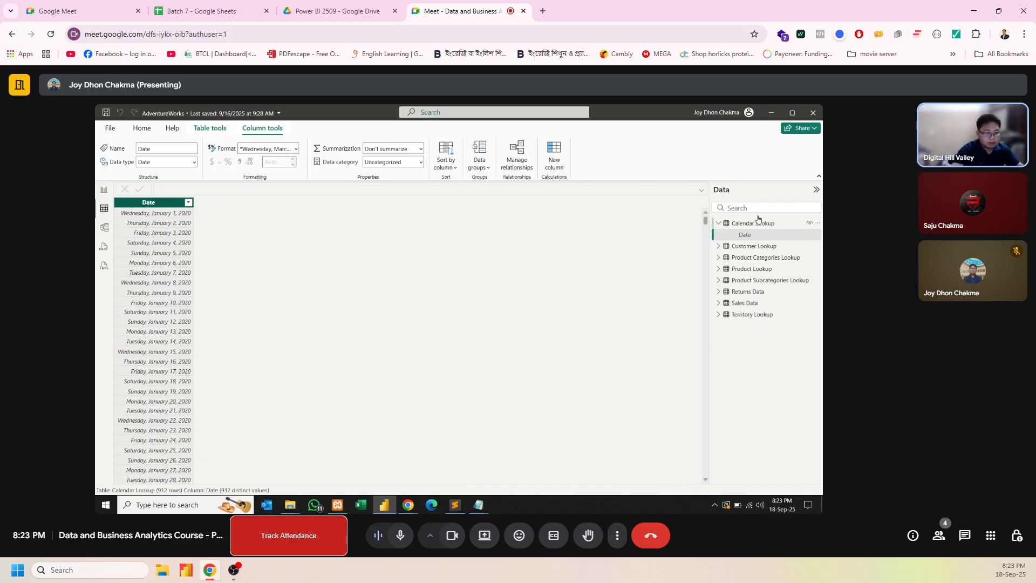
{"action": "left_click", "coordinate": [761, 237]}
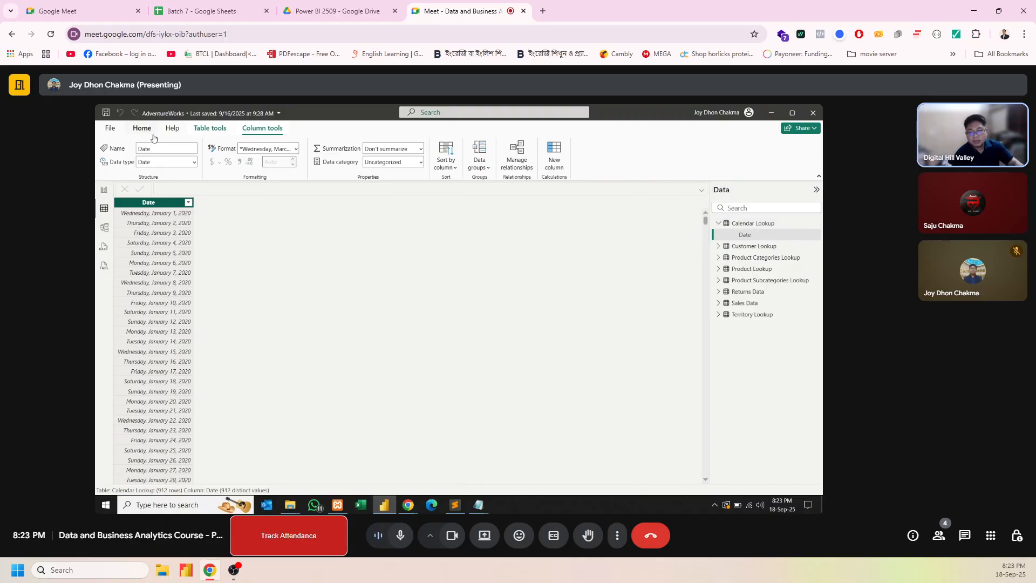
{"action": "left_click", "coordinate": [100, 192]}
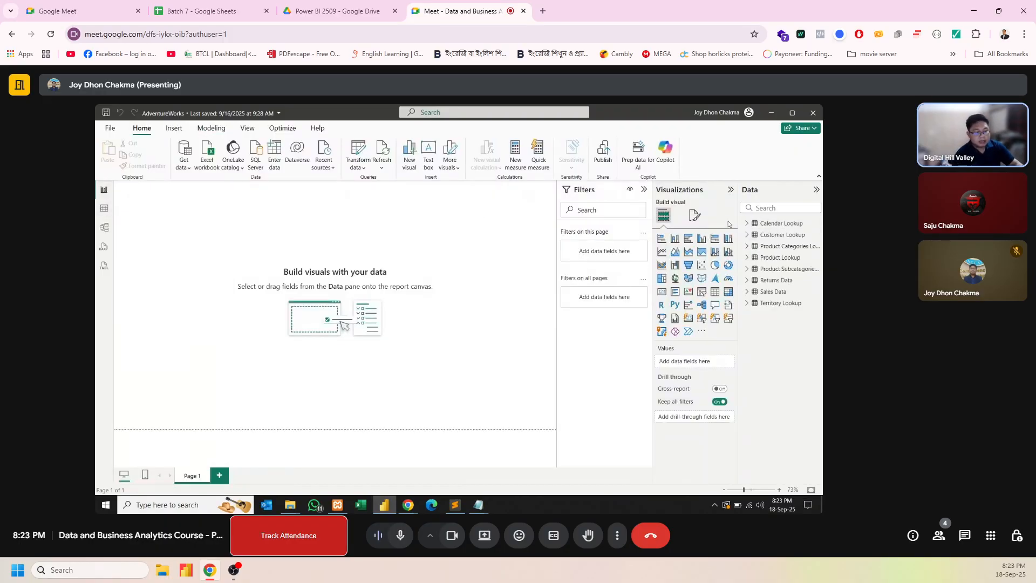
{"action": "left_click", "coordinate": [762, 225]}
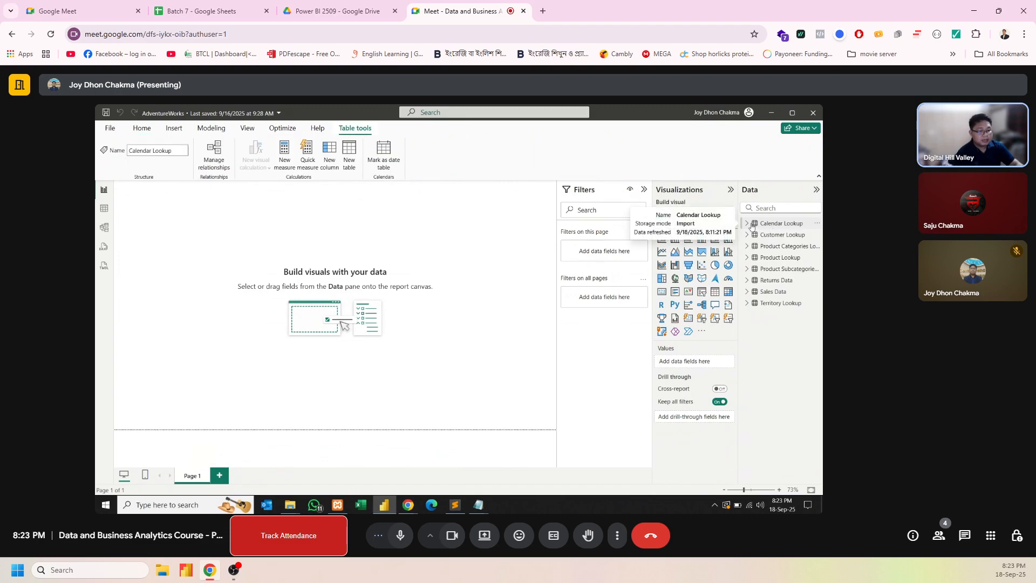
{"action": "left_click", "coordinate": [747, 224]}
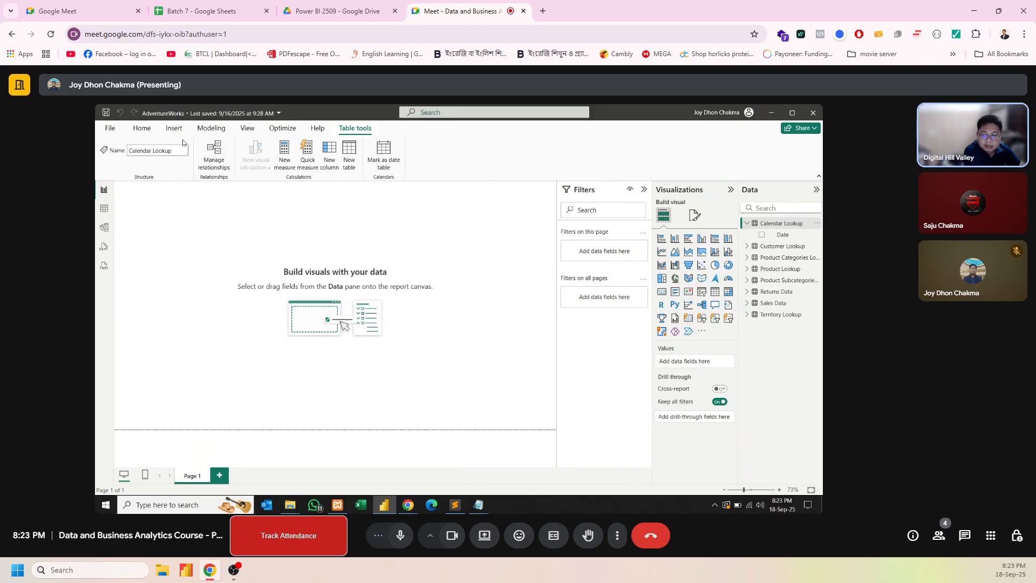
Step: Open the Power Query Editor and add a Year column to Calendar Lookup, derived from its Date column
{"action": "left_click", "coordinate": [143, 130]}
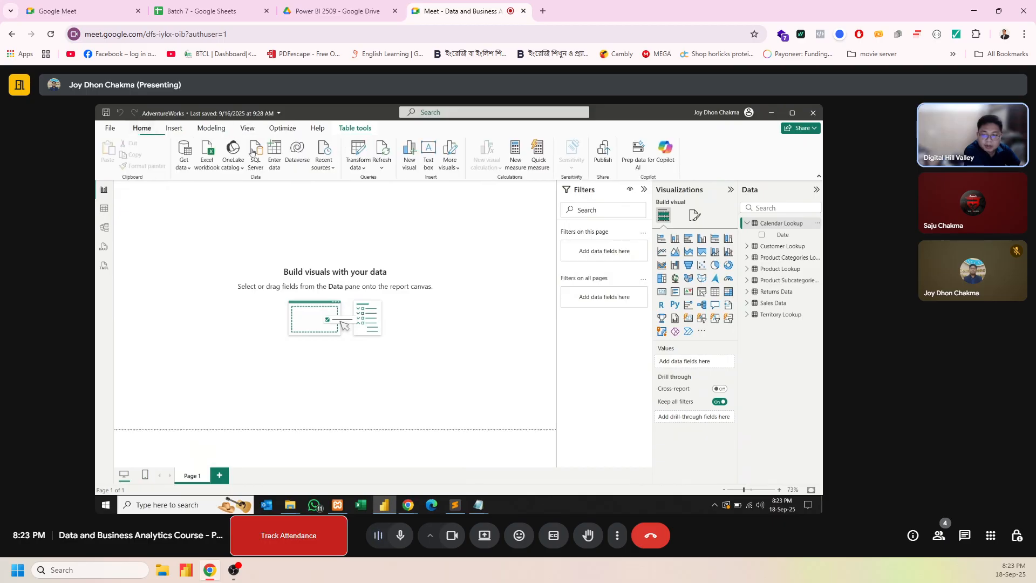
{"action": "left_click", "coordinate": [369, 166]}
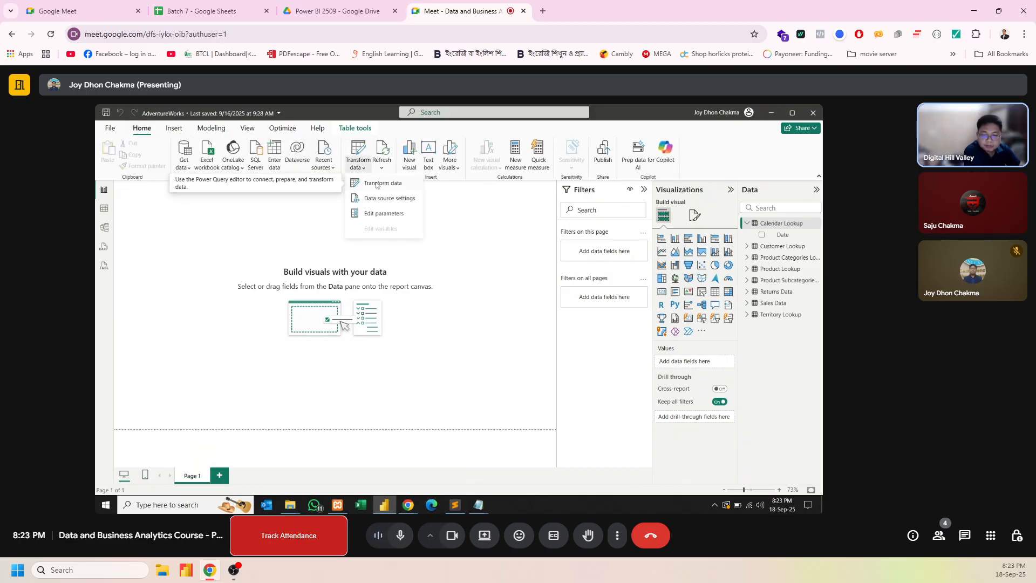
{"action": "left_click", "coordinate": [376, 184]}
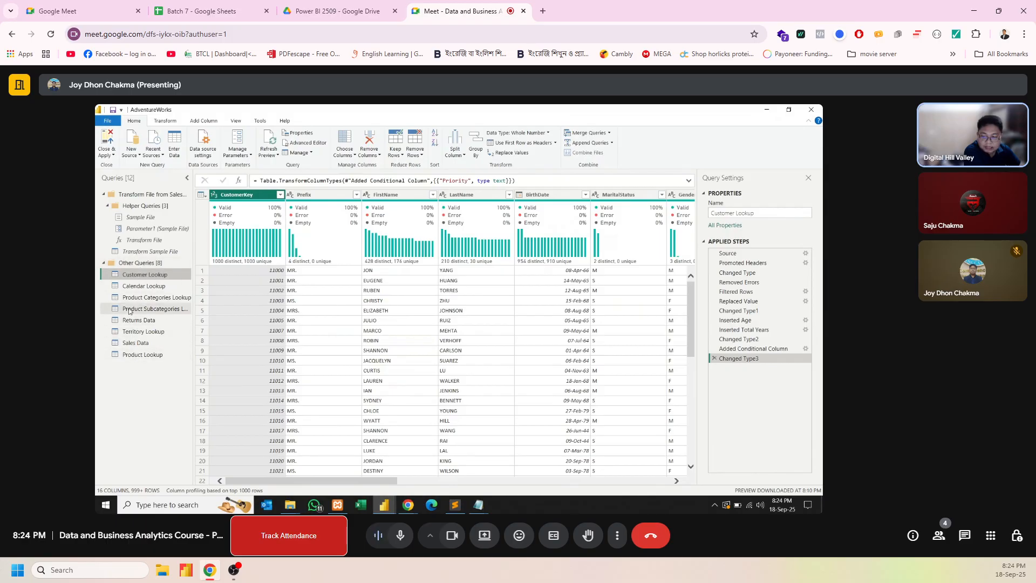
{"action": "left_click", "coordinate": [131, 287]}
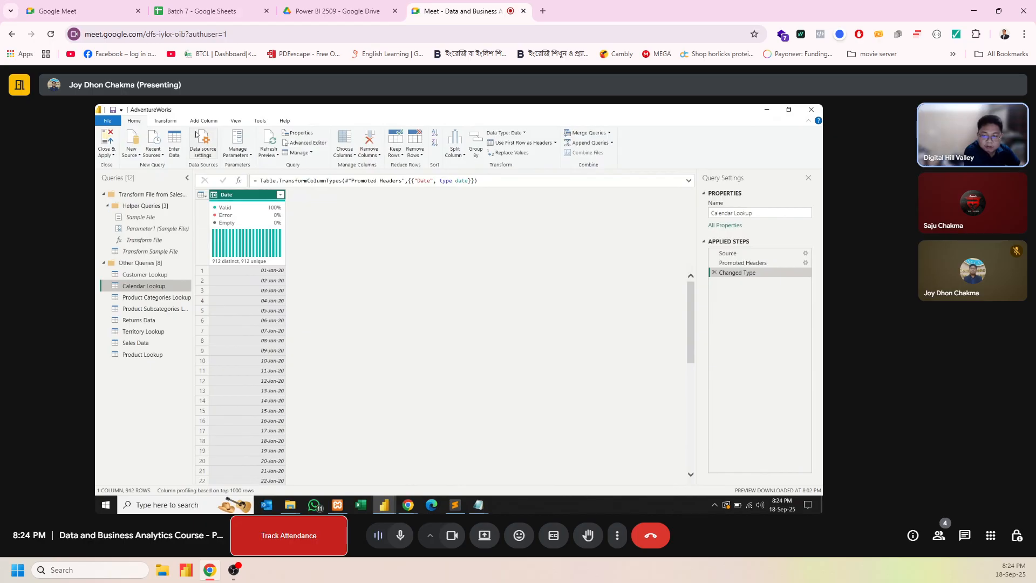
{"action": "left_click", "coordinate": [210, 121]}
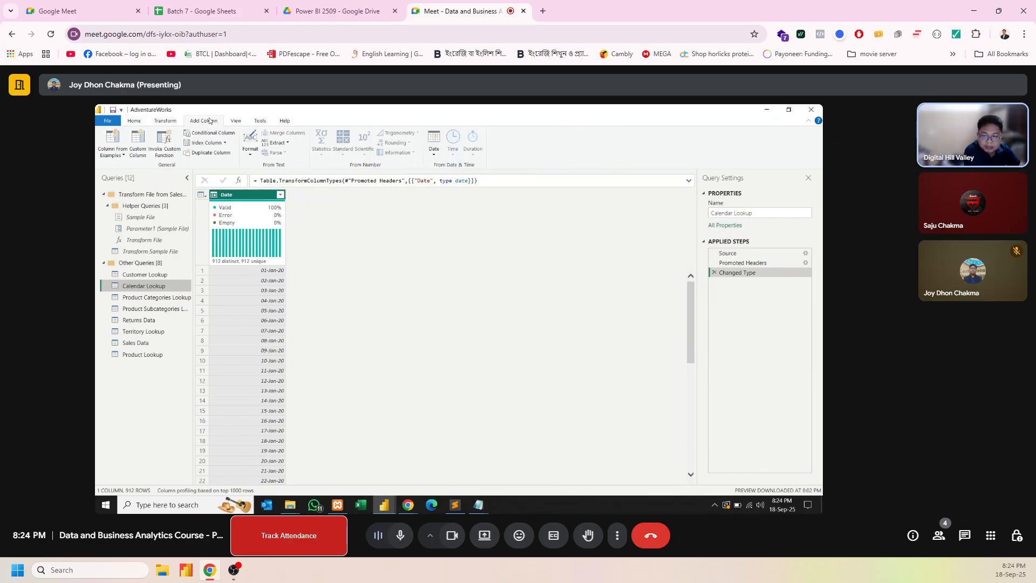
{"action": "left_click", "coordinate": [432, 146]}
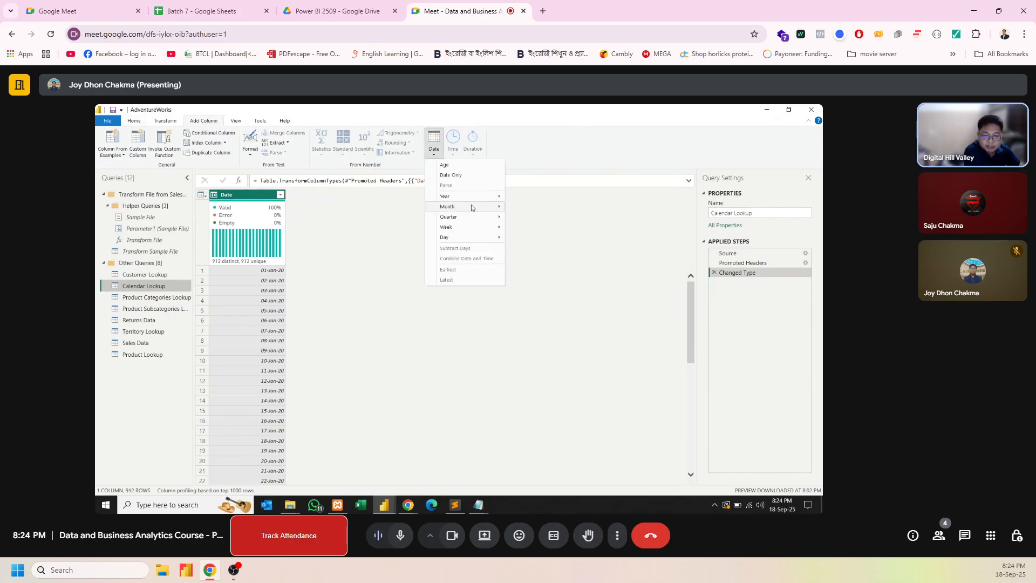
{"action": "mouse_move", "coordinate": [470, 196]}
{"action": "left_click", "coordinate": [524, 197]}
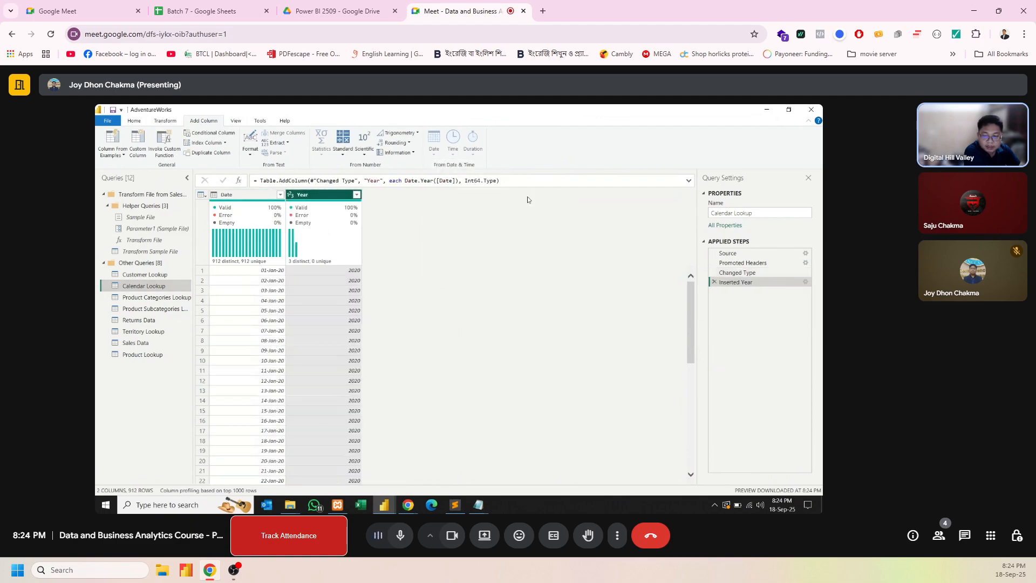
Step: Add a Start of Month column to Calendar Lookup based on the Date column
{"action": "left_click", "coordinate": [252, 196]}
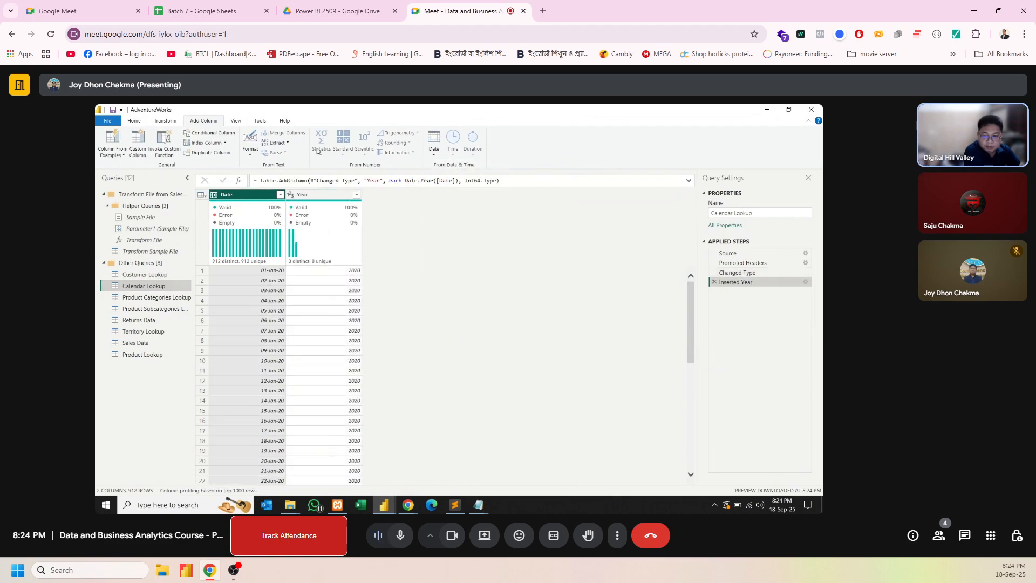
{"action": "left_click", "coordinate": [428, 148]}
{"action": "mouse_move", "coordinate": [487, 206]}
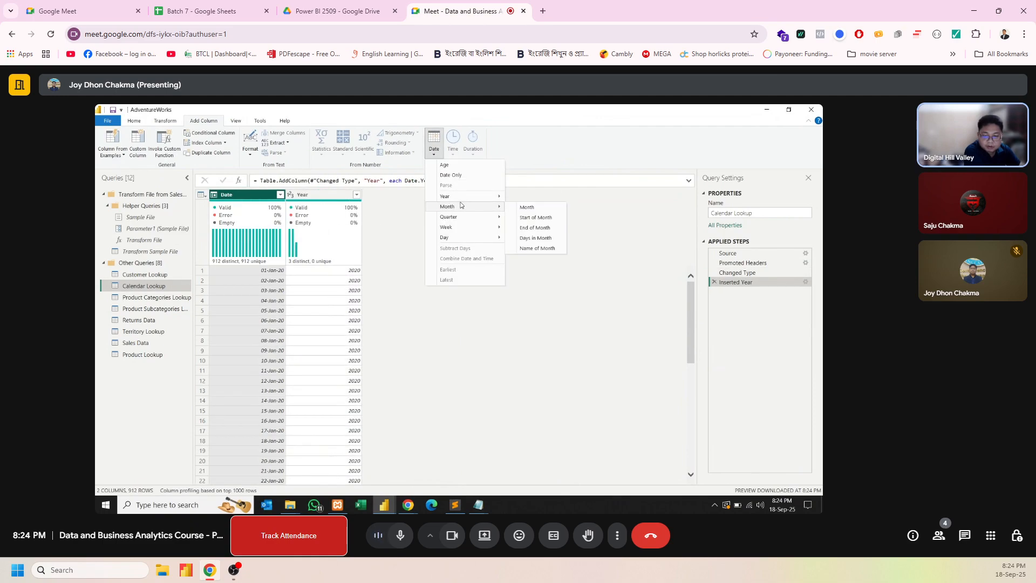
{"action": "left_click", "coordinate": [537, 217]}
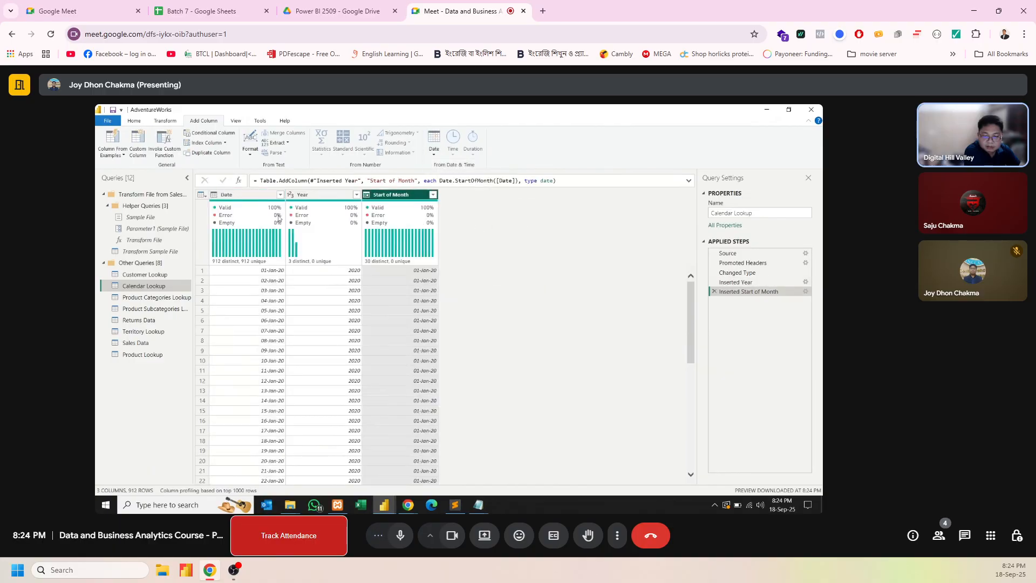
Step: Add Start of Quarter and Start of Week columns to Calendar Lookup based on the Date column
{"action": "left_click", "coordinate": [240, 196]}
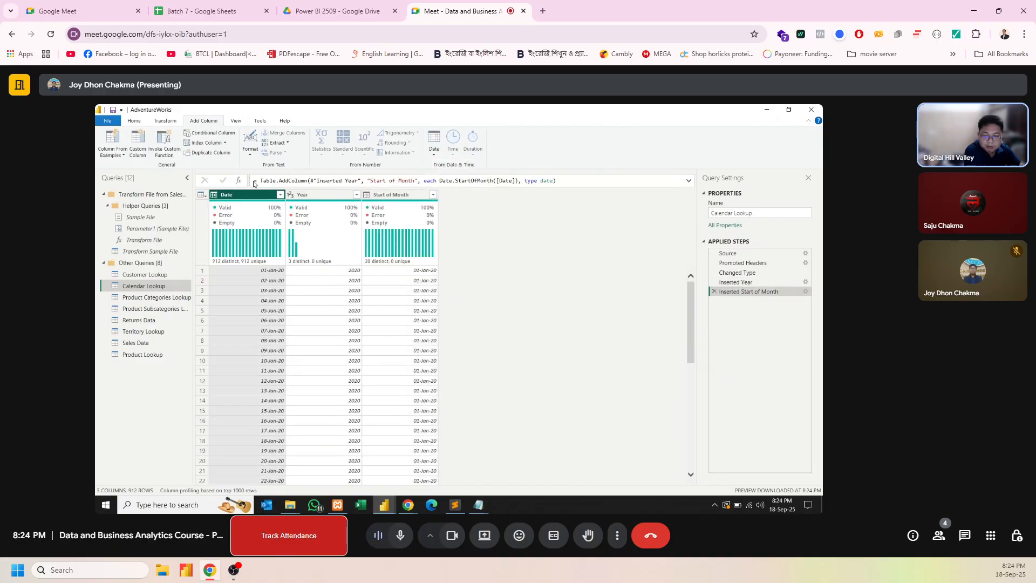
{"action": "left_click", "coordinate": [433, 144]}
{"action": "mouse_move", "coordinate": [475, 216]}
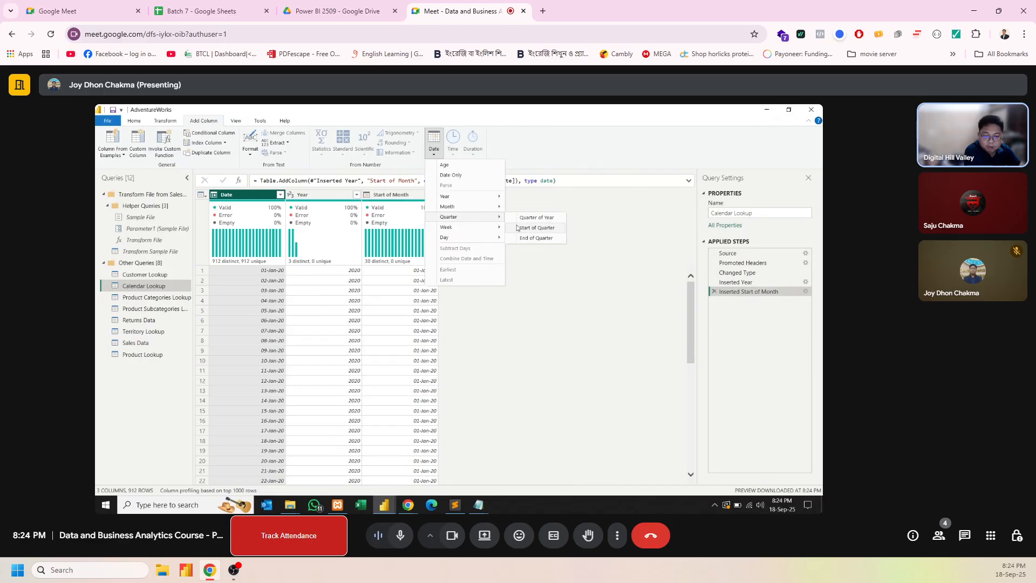
{"action": "left_click", "coordinate": [536, 227]}
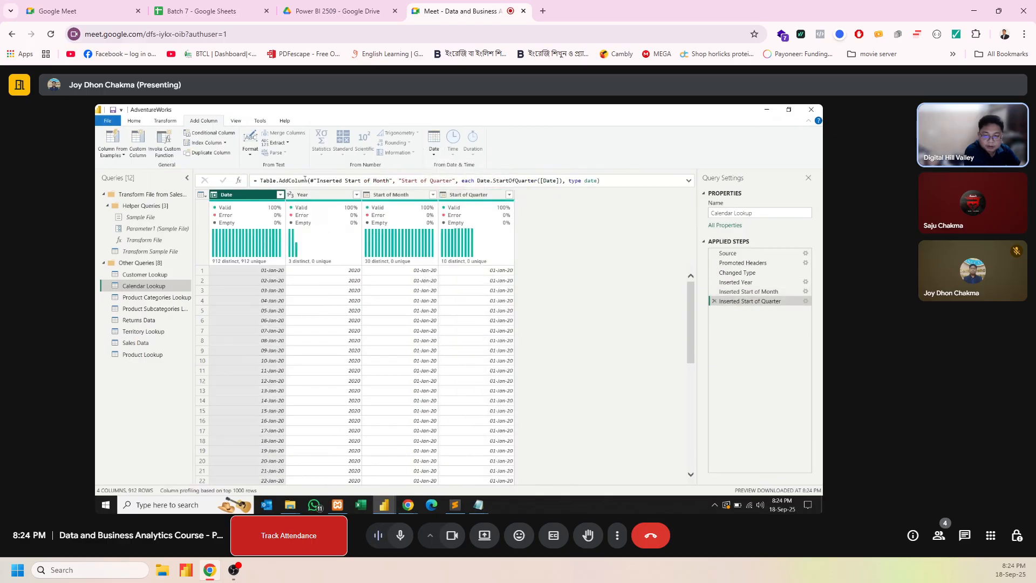
{"action": "left_click", "coordinate": [433, 151]}
{"action": "mouse_move", "coordinate": [480, 227]}
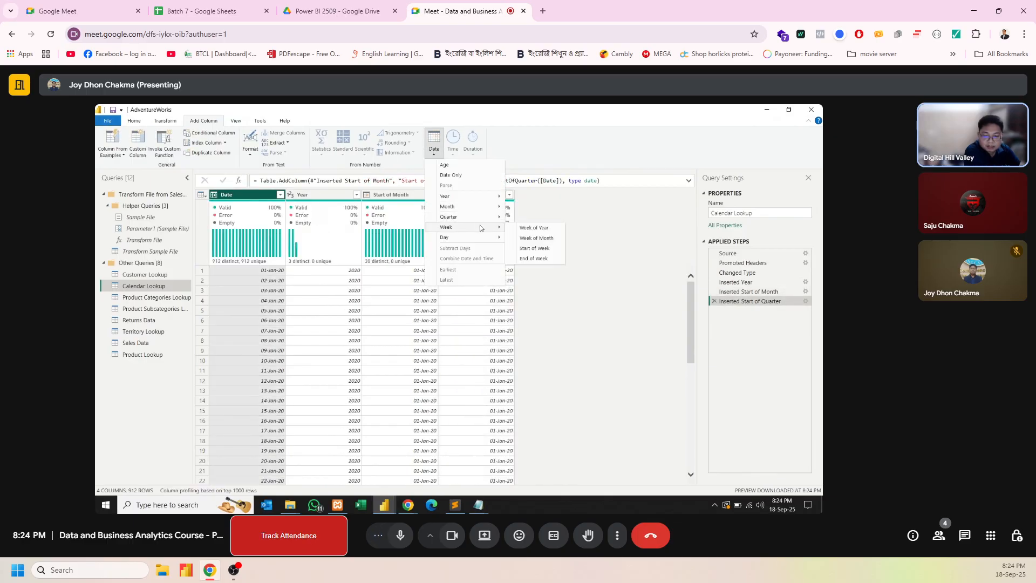
{"action": "left_click", "coordinate": [537, 250]}
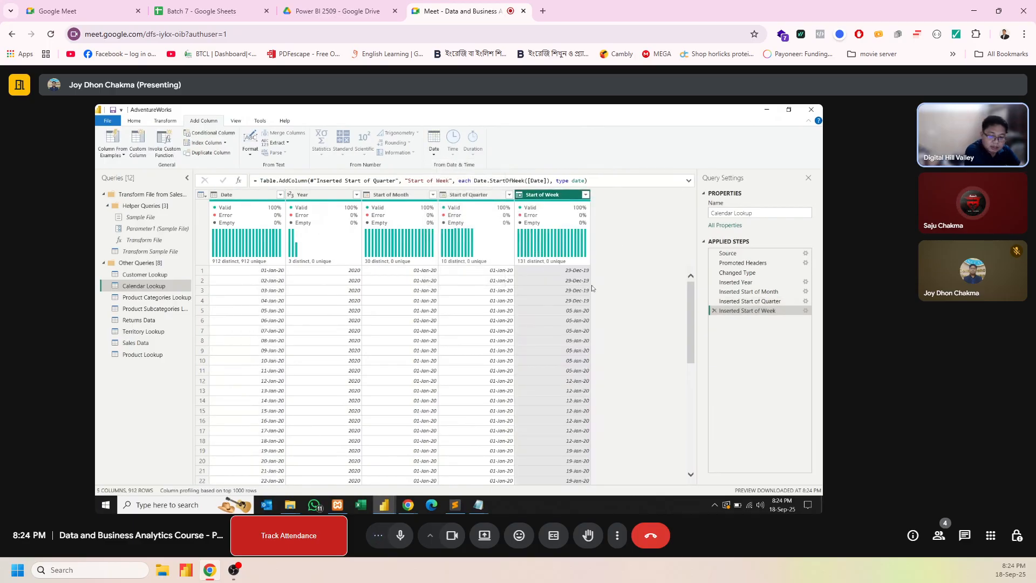
Step: Apply the new Calendar Lookup columns to the model and close the Power Query Editor
{"action": "left_click", "coordinate": [384, 196]}
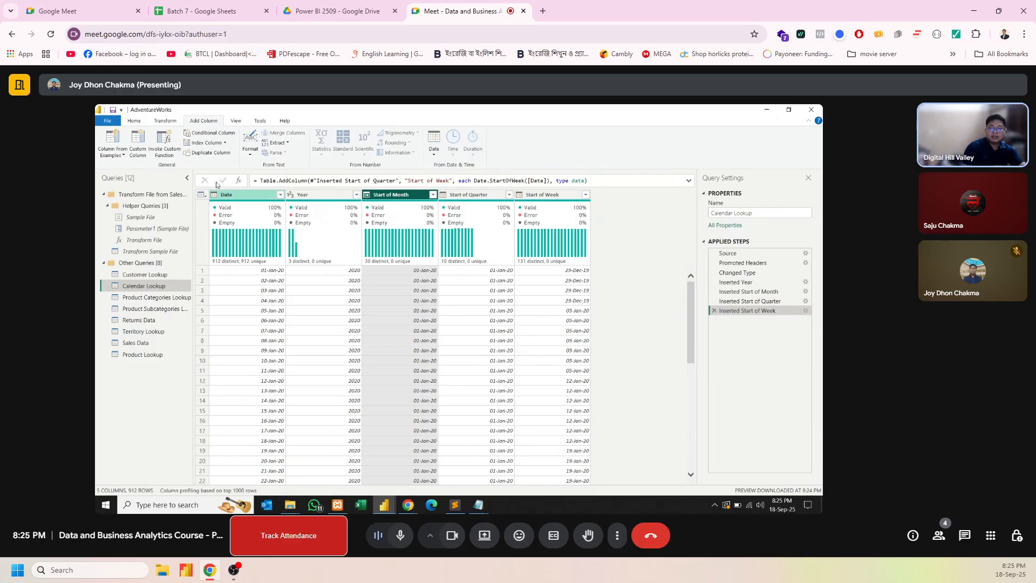
{"action": "left_click", "coordinate": [172, 120]}
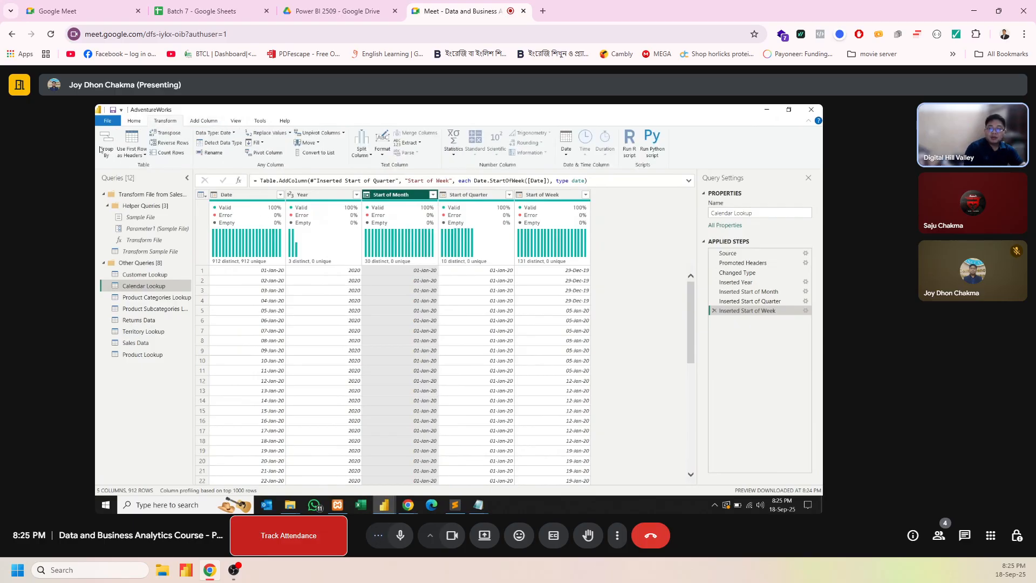
{"action": "left_click", "coordinate": [136, 122]}
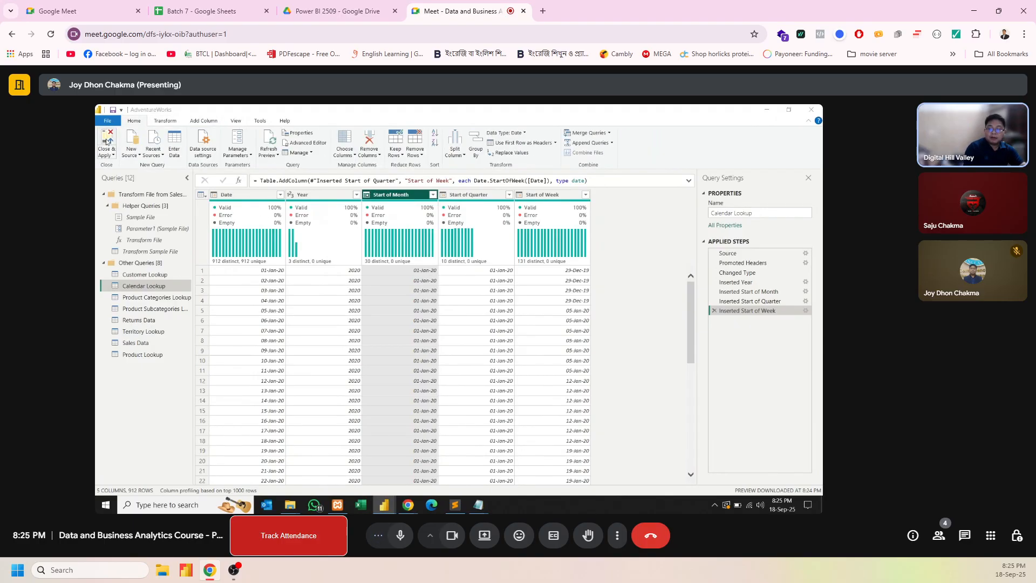
{"action": "left_click", "coordinate": [107, 142]}
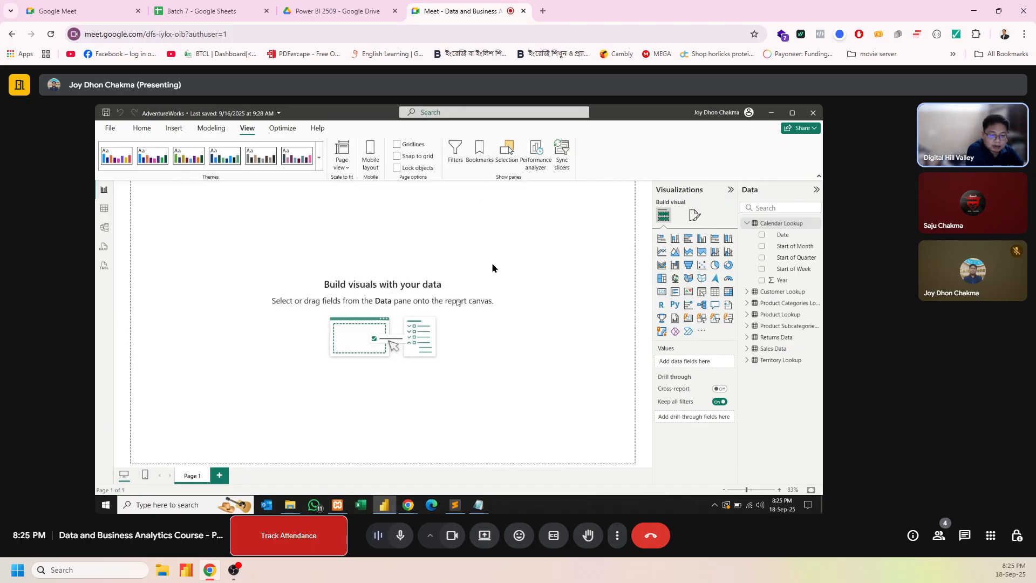
{"action": "mouse_move", "coordinate": [531, 264]}
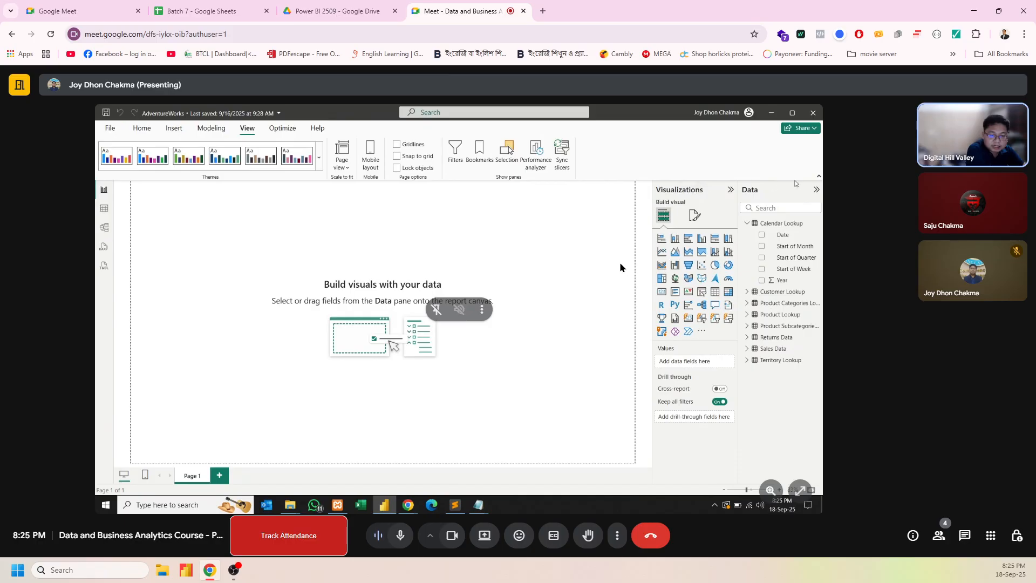
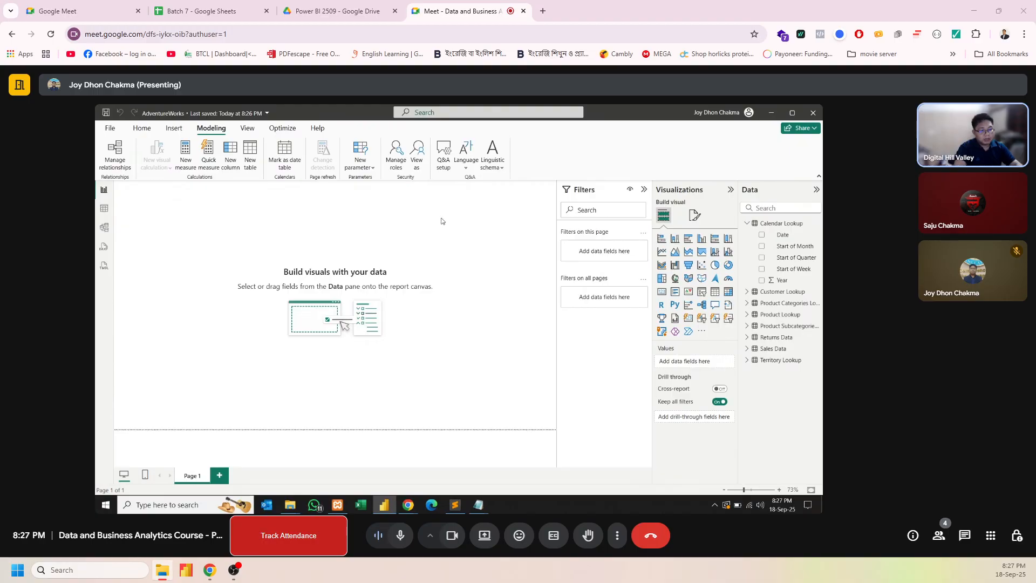
Step: Reopen the Power Query Editor and show the Calendar Lookup query
{"action": "left_click", "coordinate": [141, 128]}
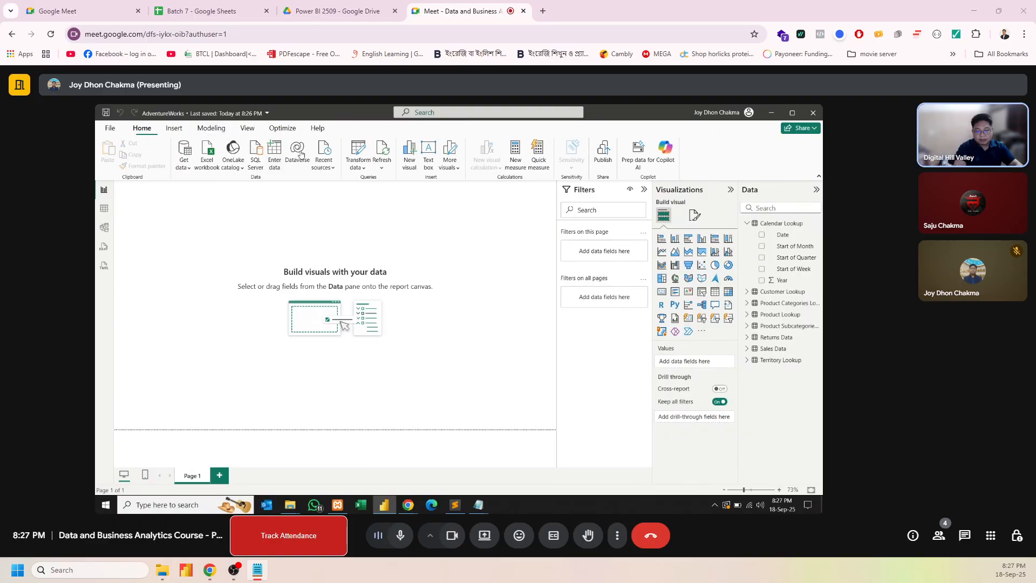
{"action": "left_click", "coordinate": [359, 165]}
{"action": "left_click", "coordinate": [379, 186]}
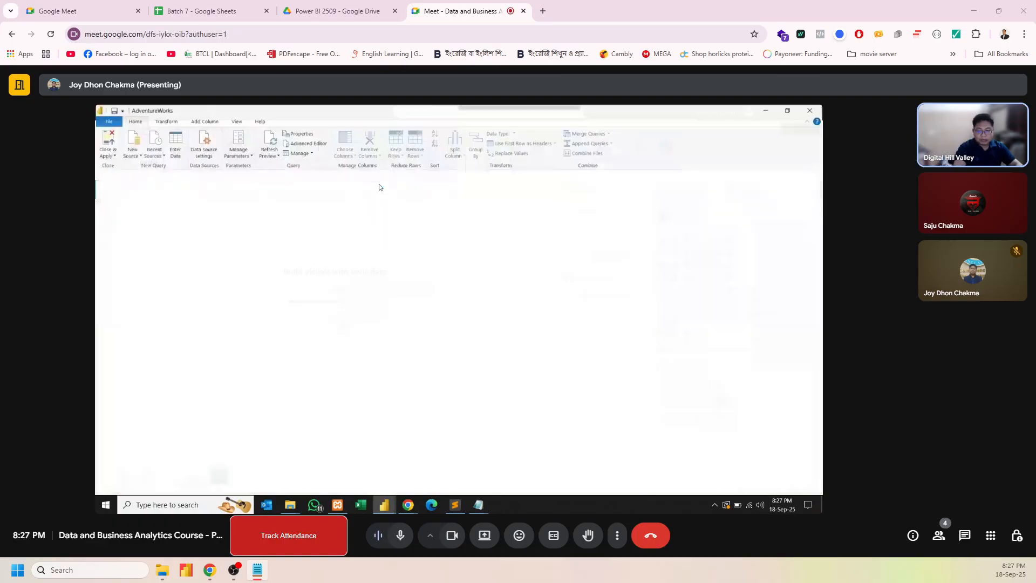
{"action": "left_click", "coordinate": [413, 299]}
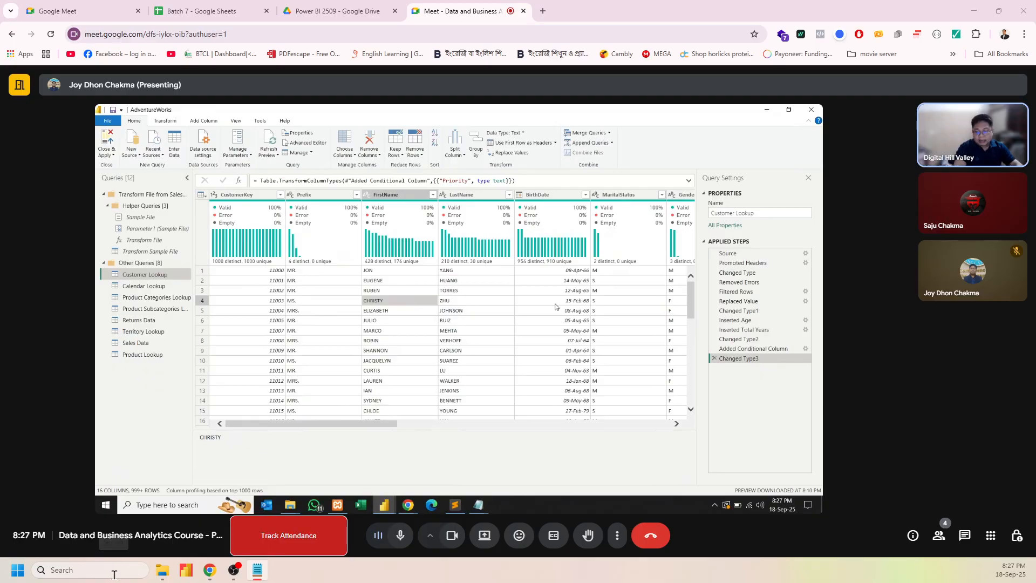
{"action": "left_click", "coordinate": [171, 289]}
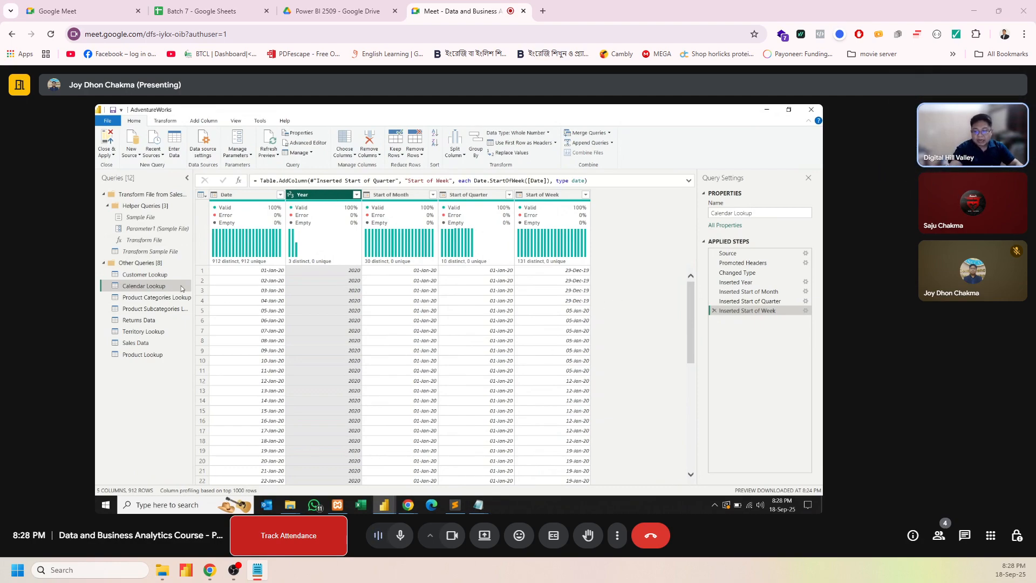
Step: Check the Date column's filter values through to the last date in Calendar Lookup, leaving the filter unchanged
{"action": "left_click", "coordinate": [241, 195]}
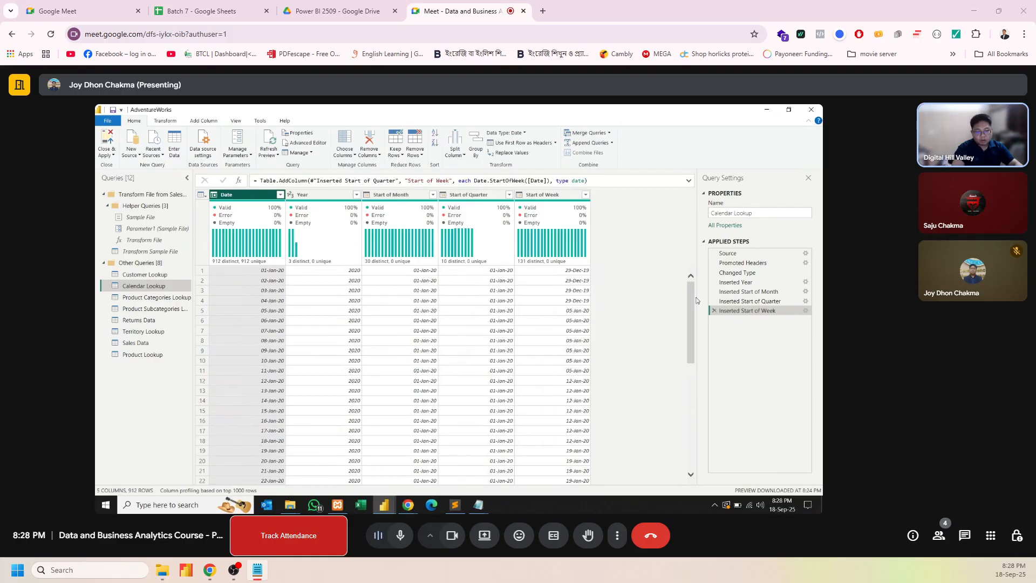
{"action": "left_click_drag", "start_coordinate": [691, 306], "coordinate": [656, 275]}
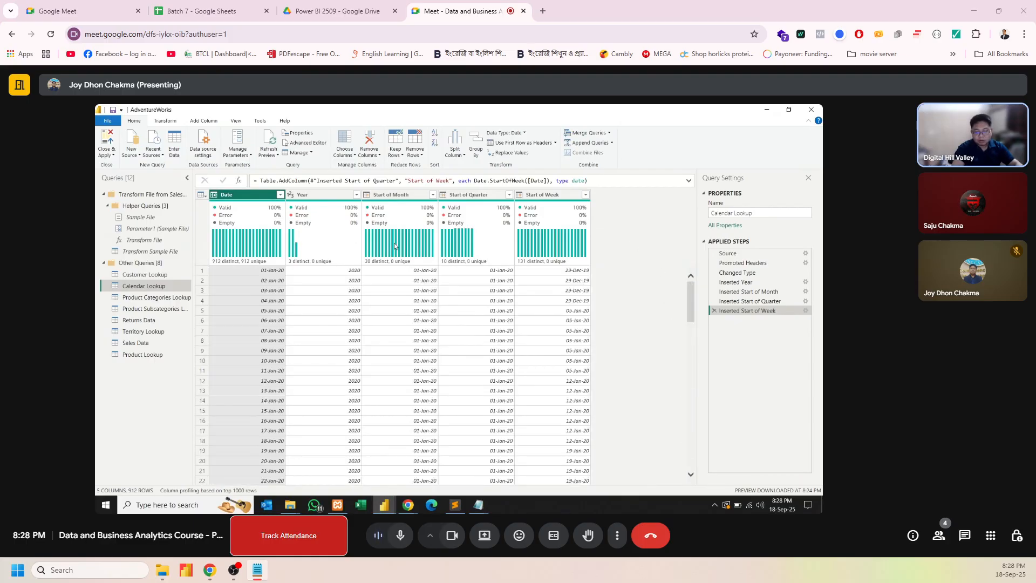
{"action": "left_click", "coordinate": [280, 194]}
{"action": "scroll", "coordinate": [232, 439], "scroll_direction": "down", "scroll_amount": 3}
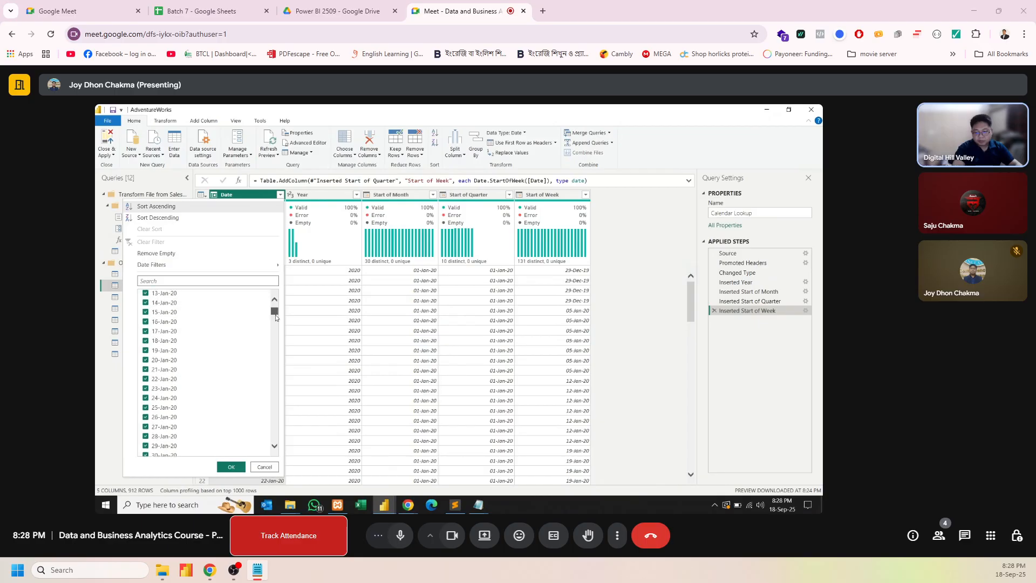
{"action": "left_click_drag", "start_coordinate": [275, 310], "coordinate": [276, 482]}
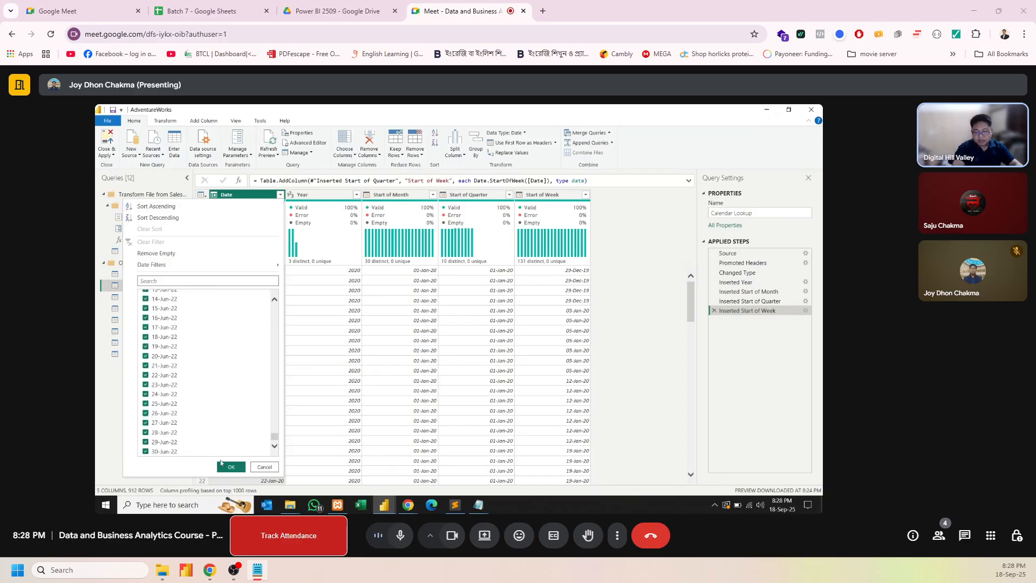
{"action": "left_click", "coordinate": [262, 468]}
{"action": "mouse_move", "coordinate": [290, 505]}
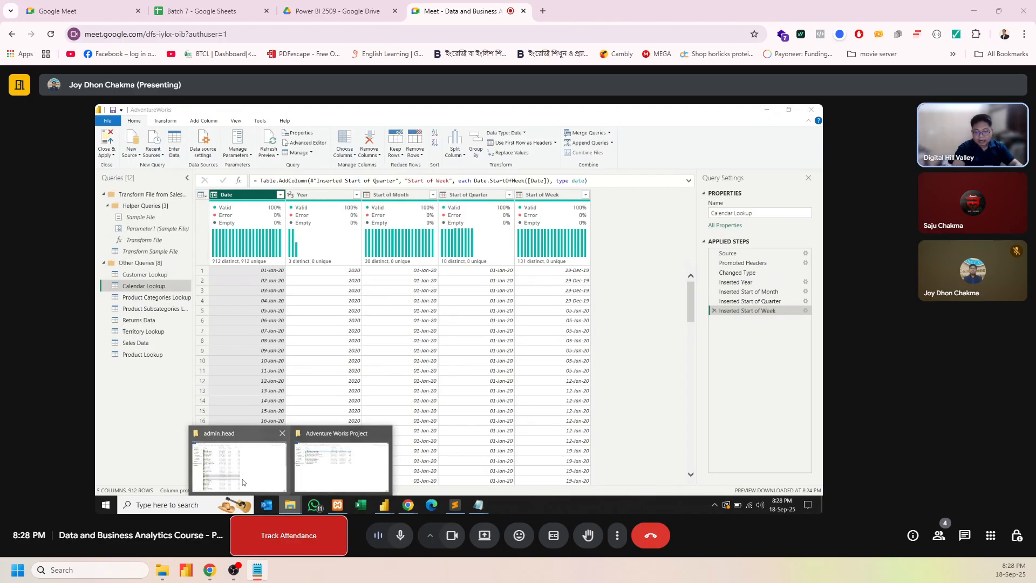
Step: Switch to the Adventure Works Project folder and check the first order dates in AdventureWorks Sales Data 2020.csv, closing the file when done
{"action": "left_click", "coordinate": [302, 468]}
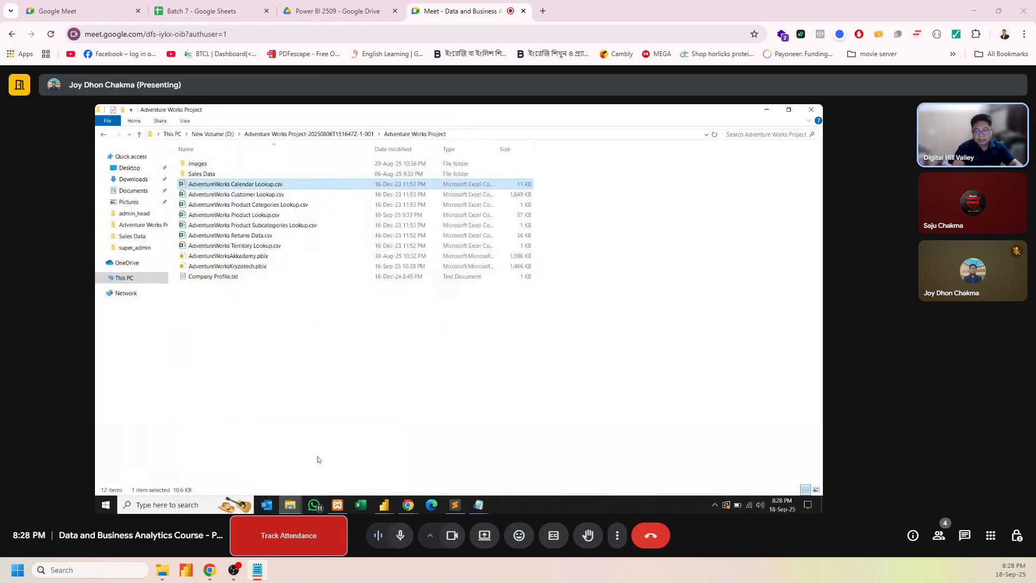
{"action": "double_click", "coordinate": [201, 174]}
{"action": "double_click", "coordinate": [216, 210]}
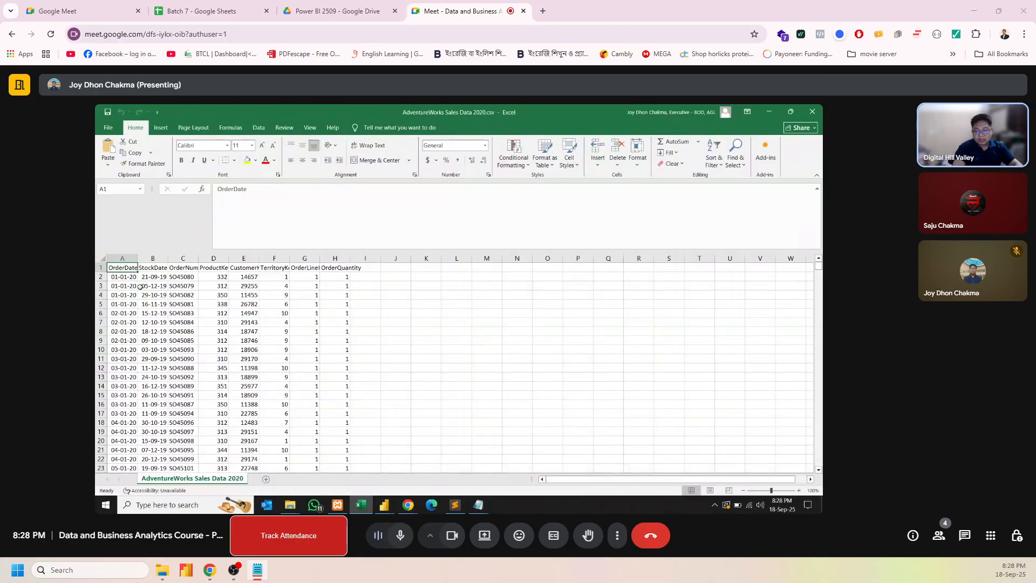
{"action": "left_click", "coordinate": [812, 112]}
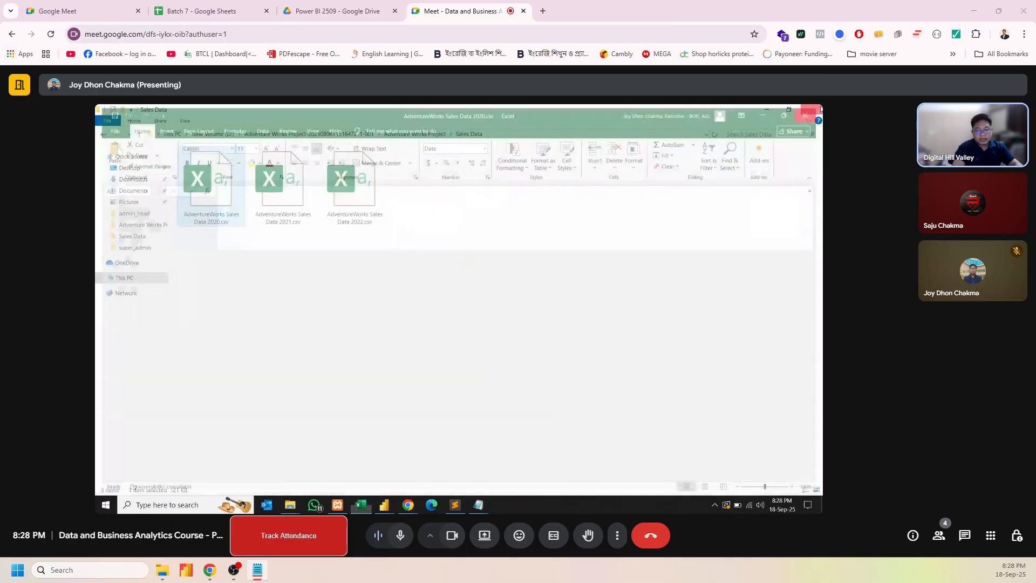
Step: Open AdventureWorks Sales Data 2022.csv, check the order dates in its last rows, and close the file
{"action": "double_click", "coordinate": [358, 200]}
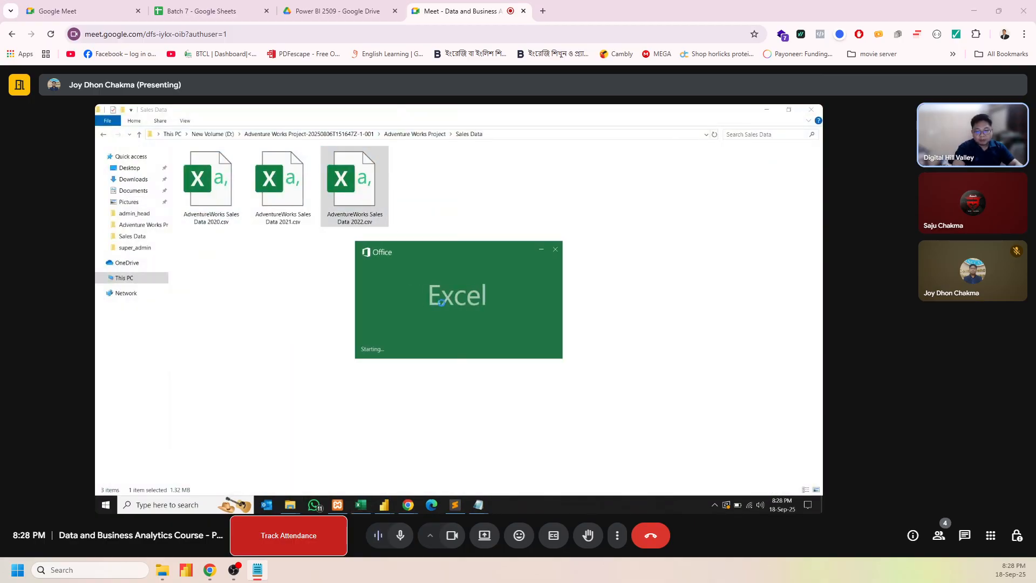
{"action": "scroll", "coordinate": [301, 415], "scroll_direction": "down", "scroll_amount": 1}
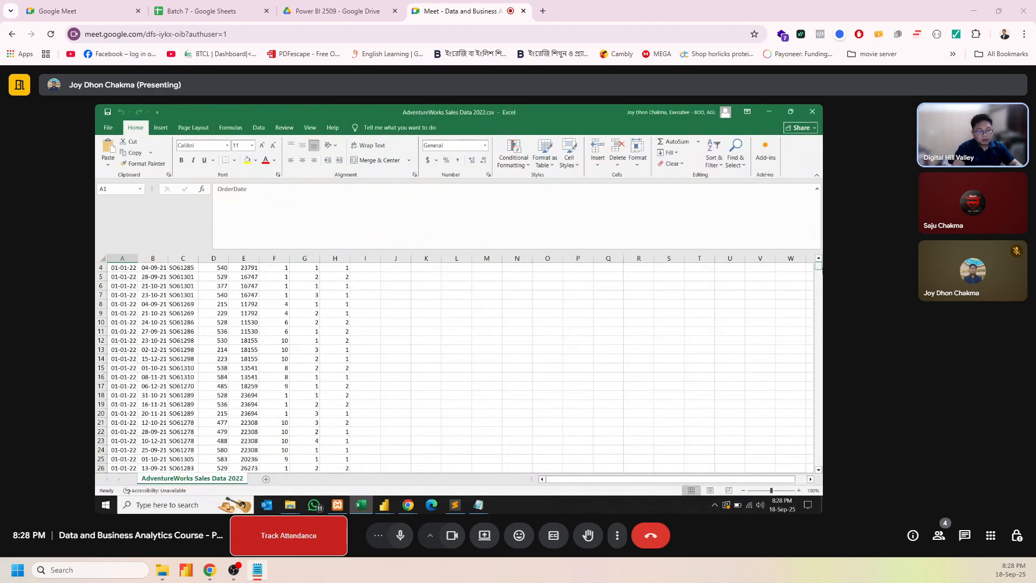
{"action": "left_click_drag", "start_coordinate": [819, 267], "coordinate": [820, 465]}
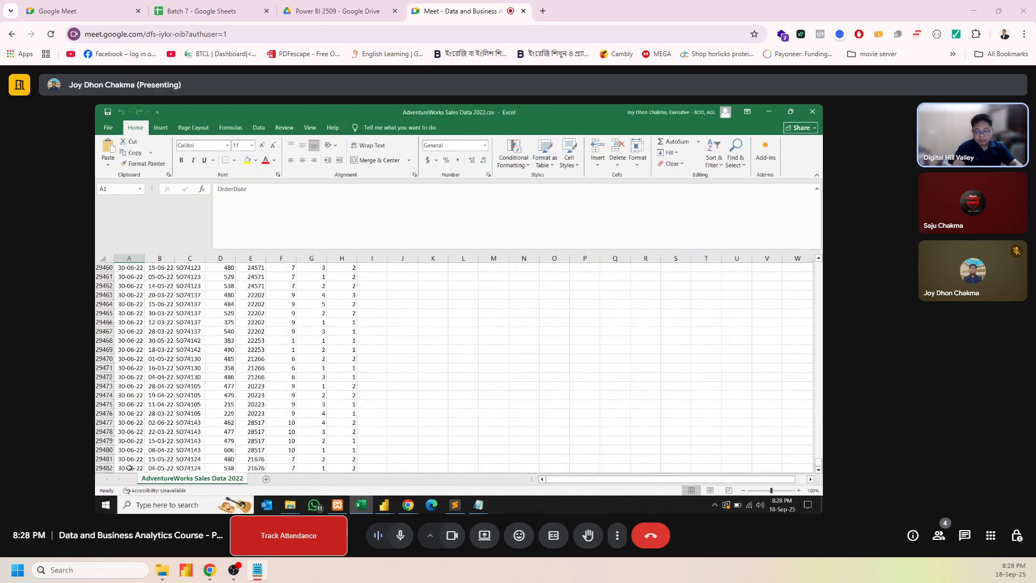
{"action": "left_click", "coordinate": [813, 111]}
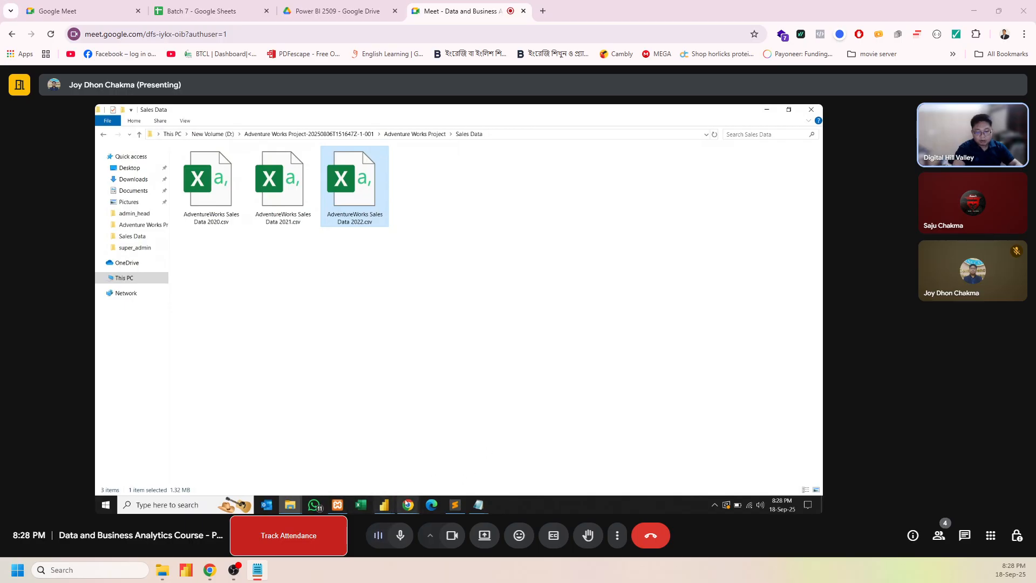
Step: Return to the Power Query Editor and compare Calendar Lookup's first and last Date values, leaving the column unfiltered
{"action": "mouse_move", "coordinate": [384, 504]}
{"action": "left_click", "coordinate": [438, 461]}
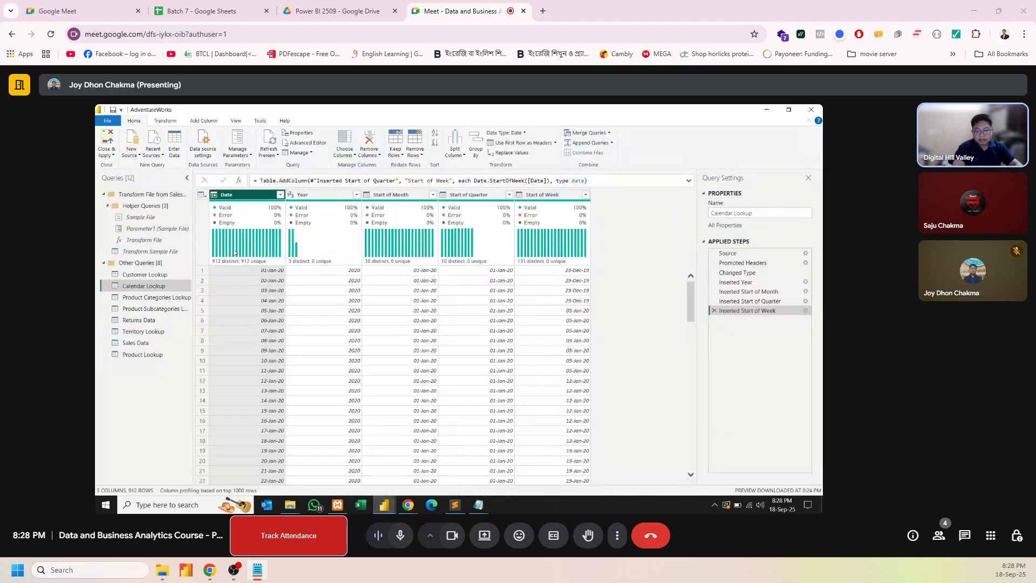
{"action": "left_click", "coordinate": [272, 271]}
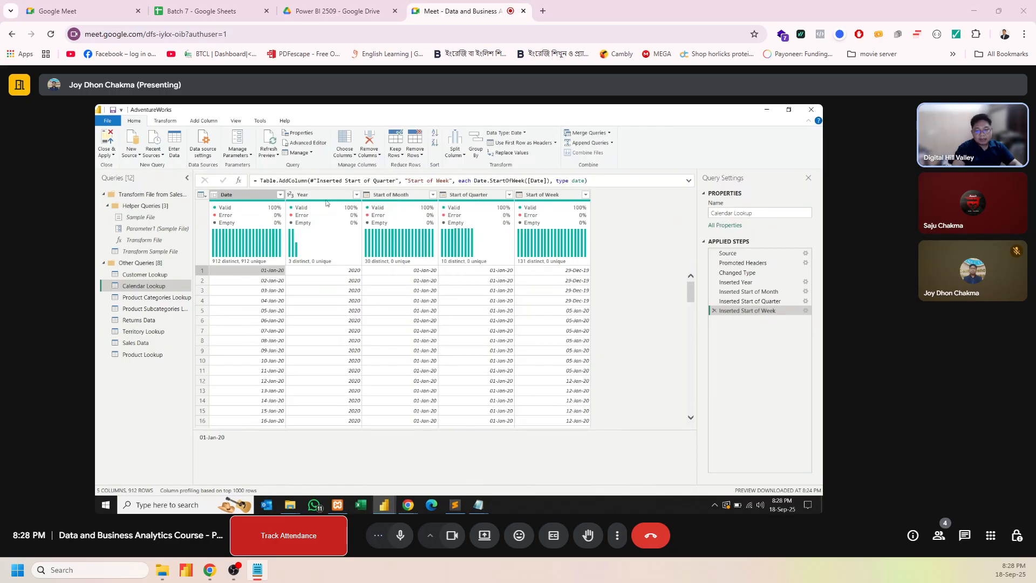
{"action": "left_click", "coordinate": [280, 194]}
{"action": "left_click_drag", "start_coordinate": [275, 303], "coordinate": [269, 436]}
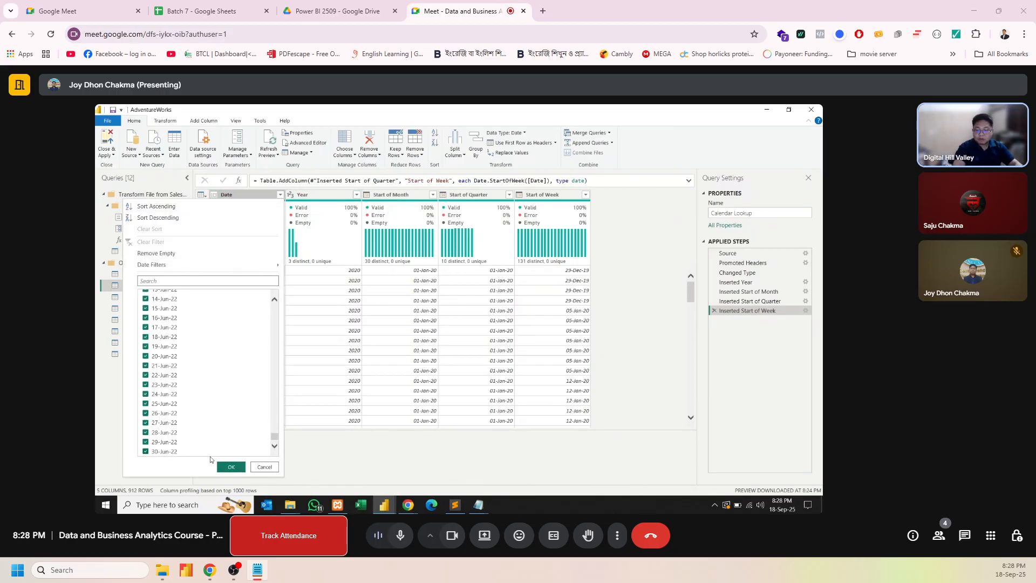
{"action": "left_click", "coordinate": [265, 467]}
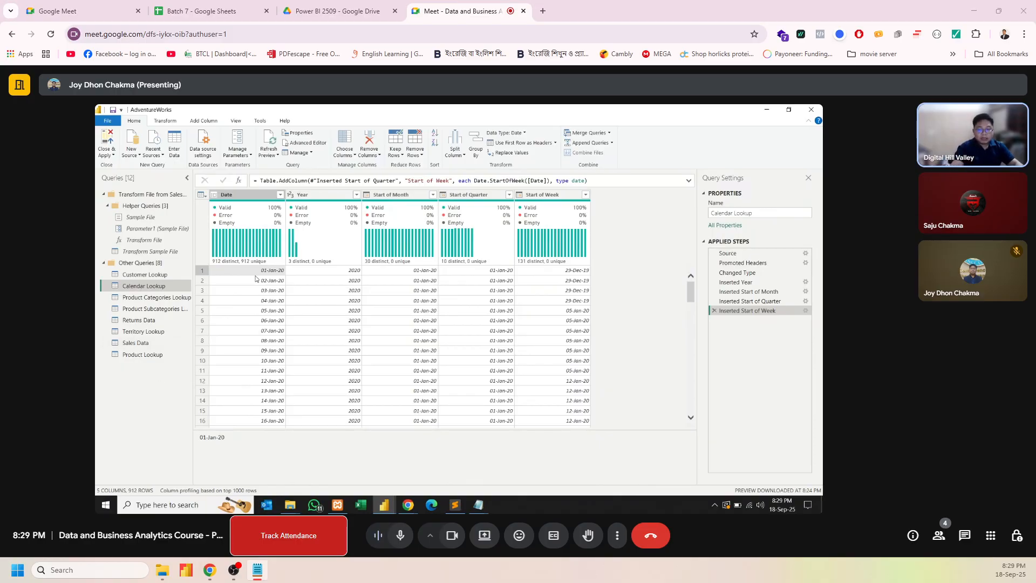
Step: Create a blank query named StartDate and set its value to the date 01-Jan-20
{"action": "right_click", "coordinate": [139, 401]}
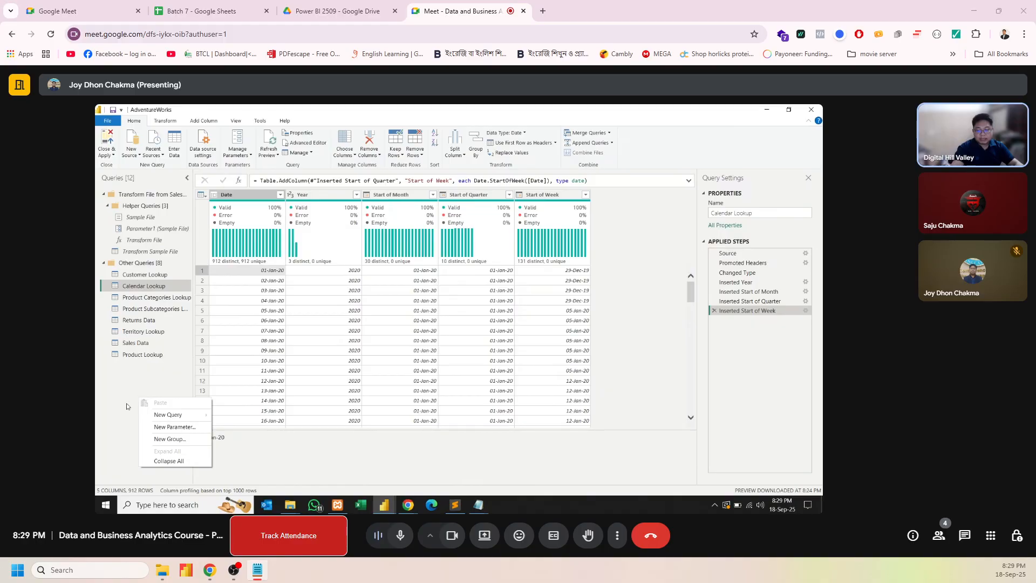
{"action": "right_click", "coordinate": [127, 393]}
{"action": "left_click", "coordinate": [116, 389]}
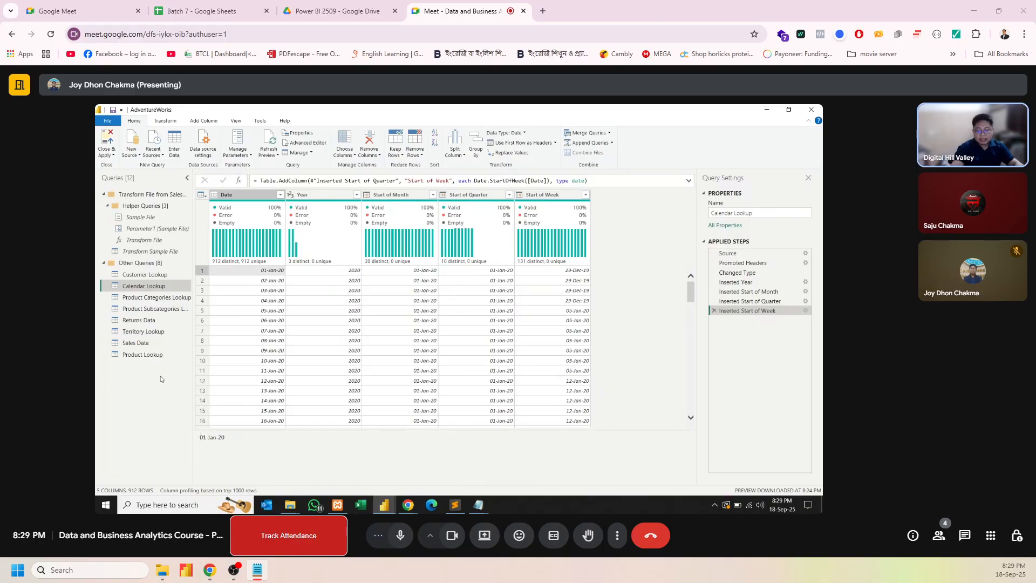
{"action": "right_click", "coordinate": [138, 403]}
{"action": "mouse_move", "coordinate": [163, 419]}
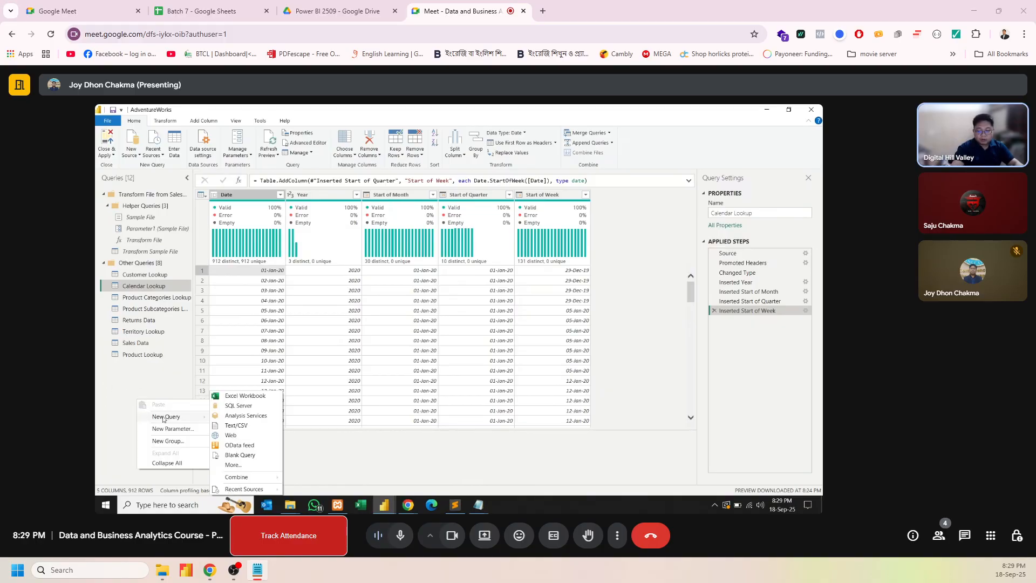
{"action": "left_click", "coordinate": [237, 455]}
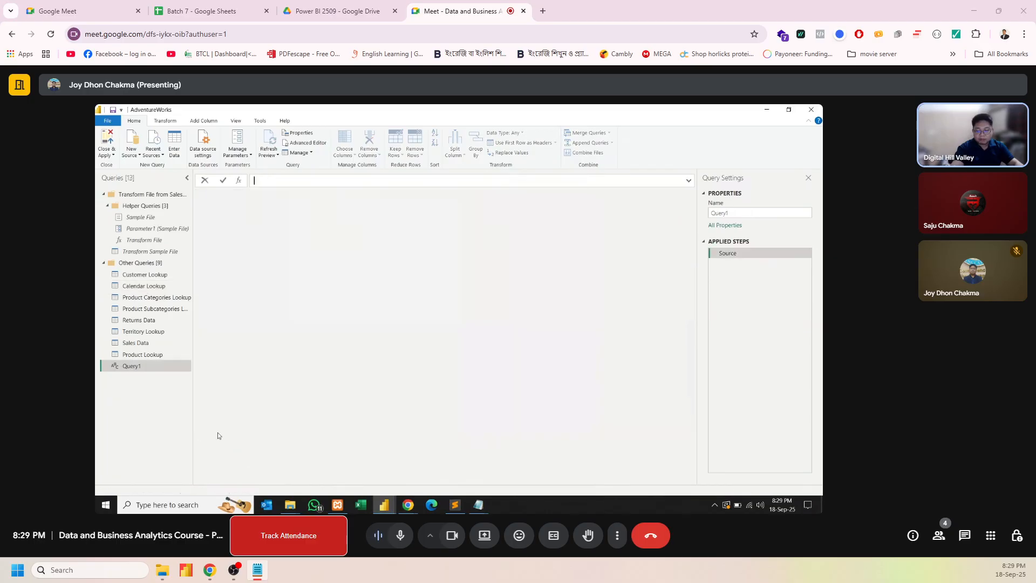
{"action": "double_click", "coordinate": [158, 366]}
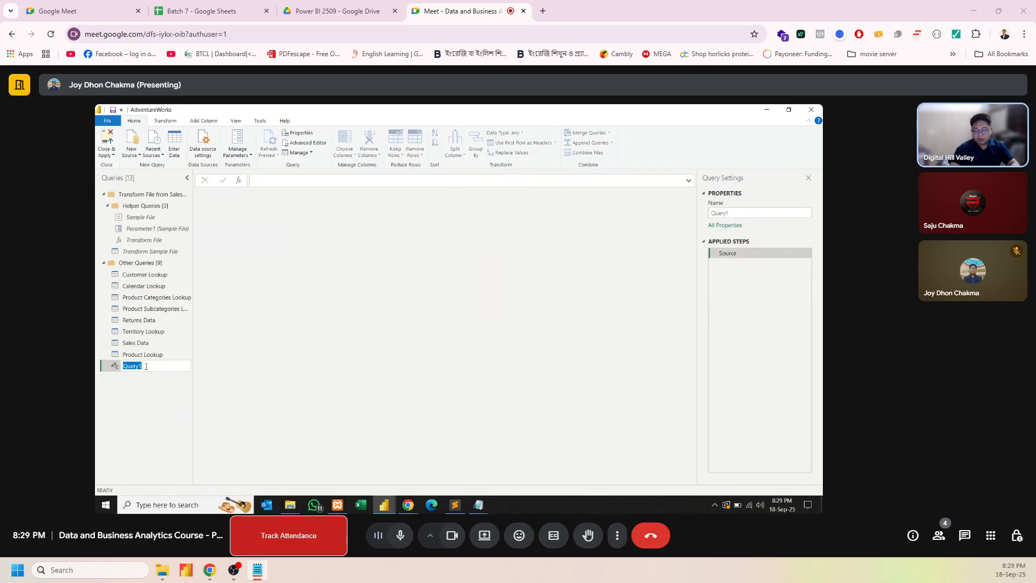
{"action": "type", "text": "Start"}
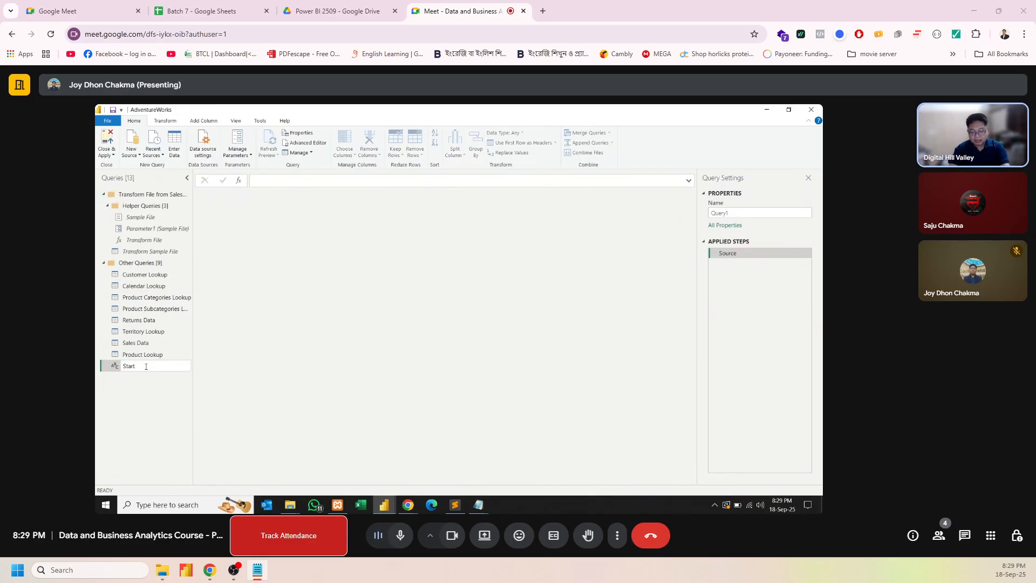
{"action": "type", "text": "Date"}
{"action": "key", "text": "Return"}
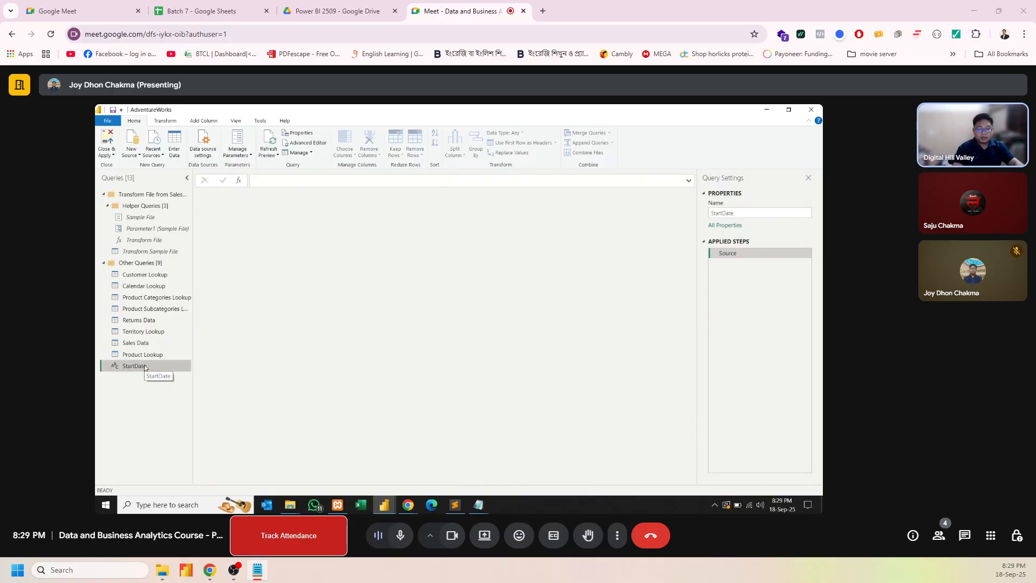
{"action": "left_click", "coordinate": [268, 179]}
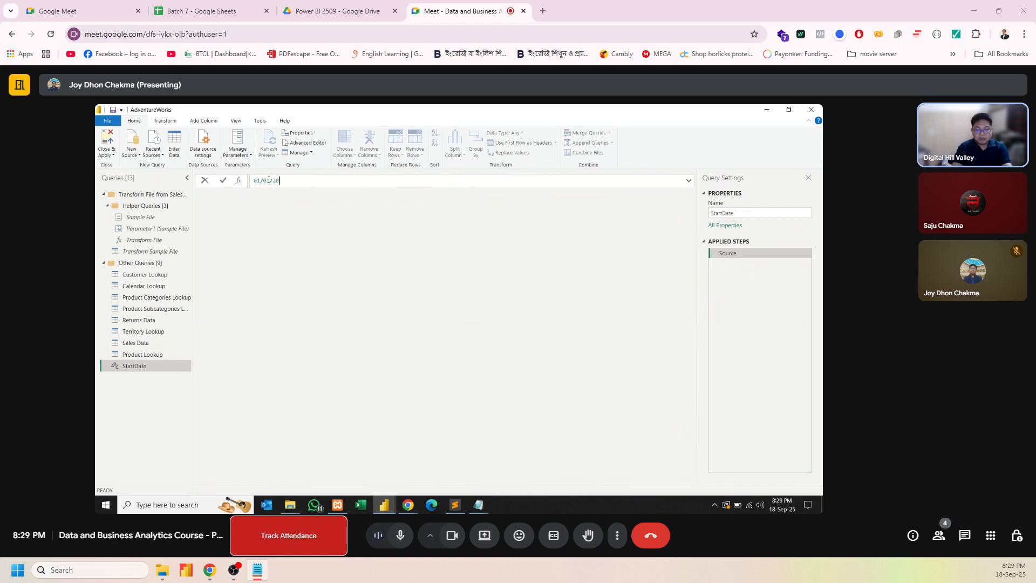
{"action": "key", "text": "Return"}
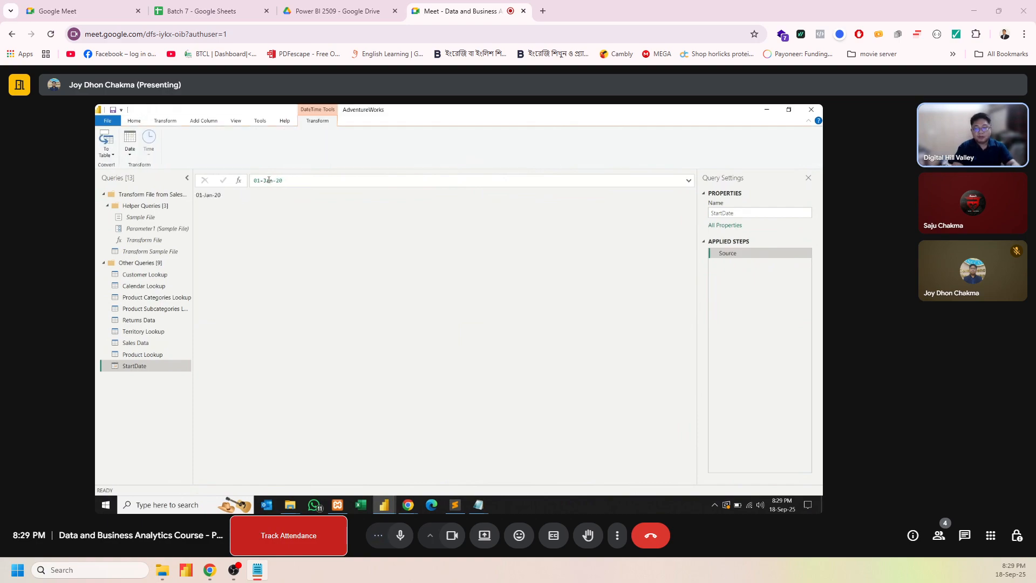
Step: Create a blank query named EndDate and set its value to the date 30-Jun-22
{"action": "right_click", "coordinate": [124, 391]}
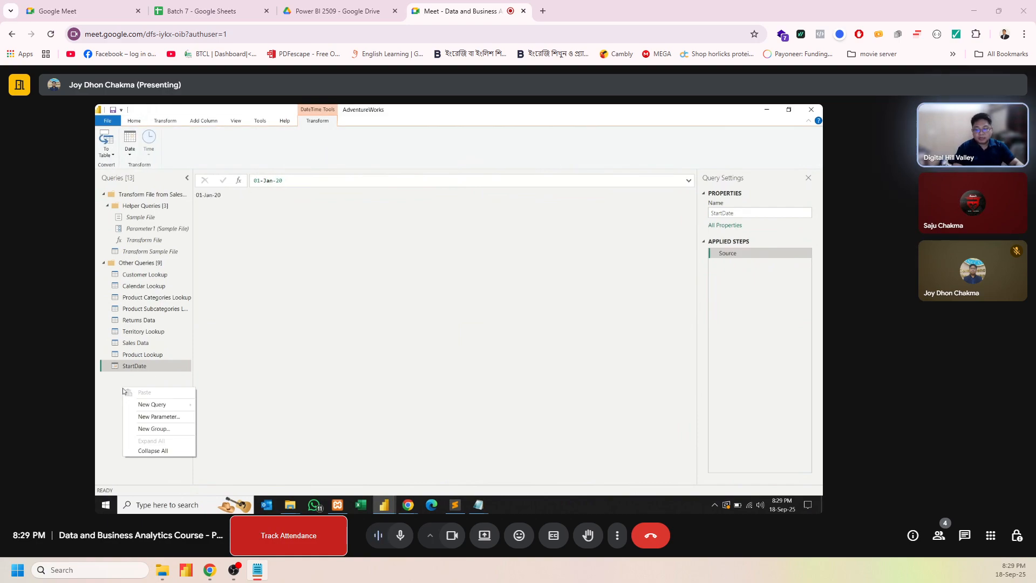
{"action": "mouse_move", "coordinate": [162, 404]}
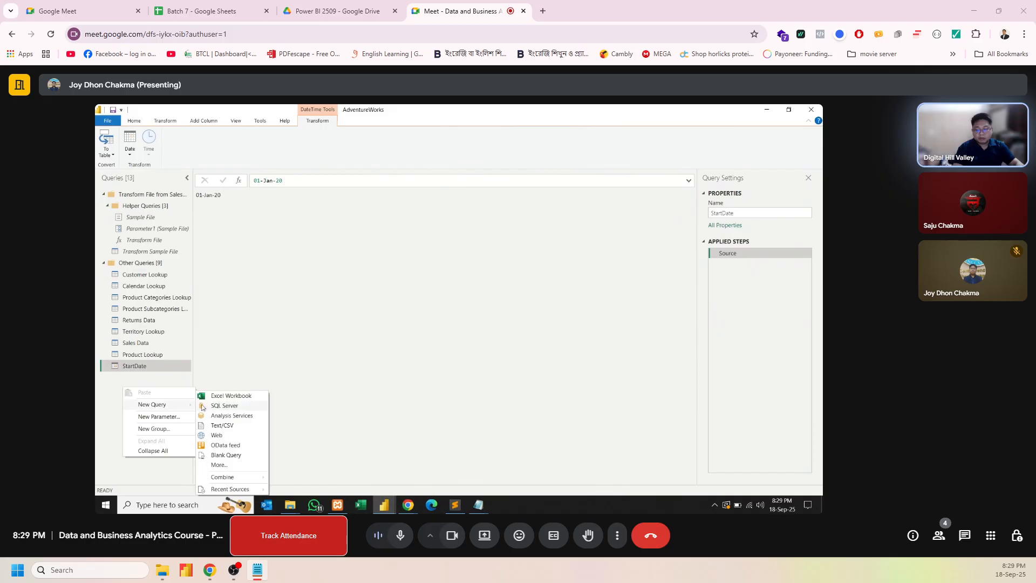
{"action": "left_click", "coordinate": [226, 455]}
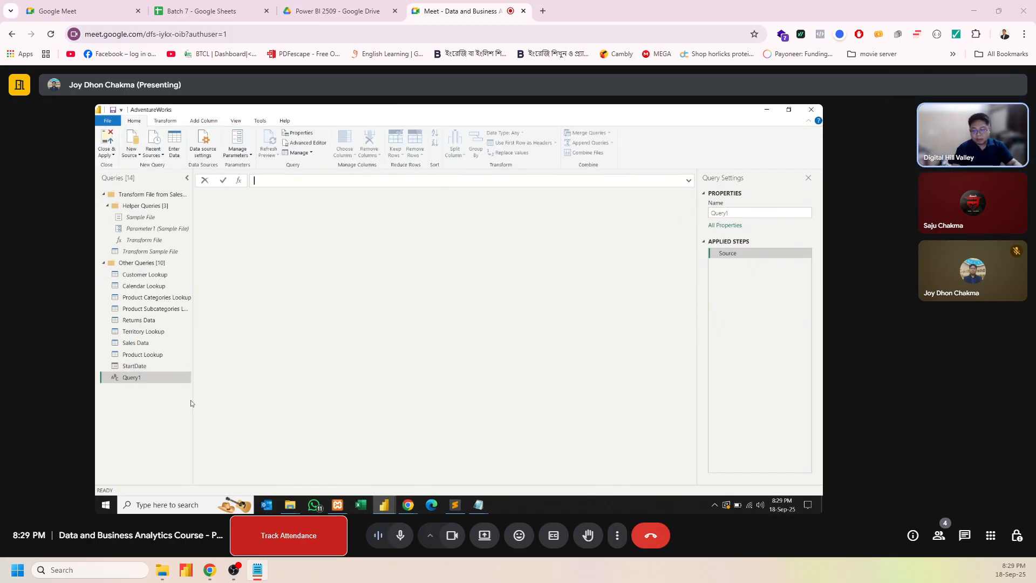
{"action": "double_click", "coordinate": [131, 378]}
{"action": "type", "text": "E"}
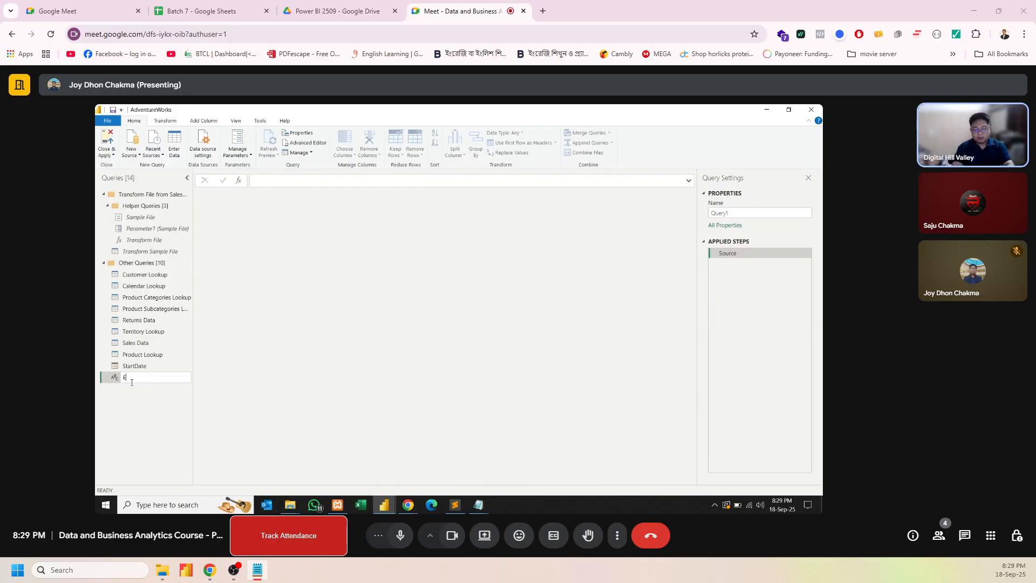
{"action": "type", "text": "ndDat"}
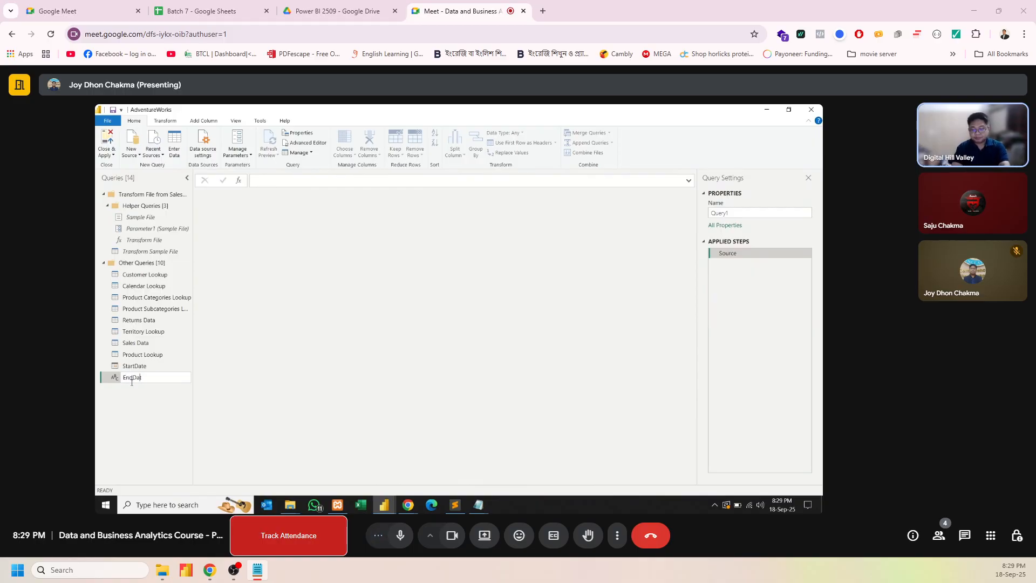
{"action": "type", "text": "e"}
{"action": "key", "text": "Return"}
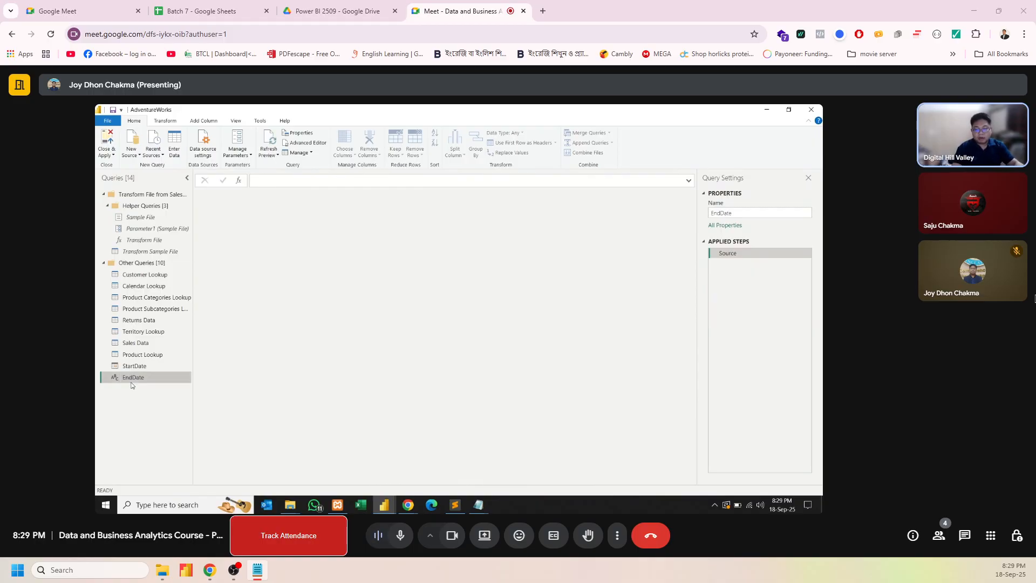
{"action": "left_click", "coordinate": [294, 181]}
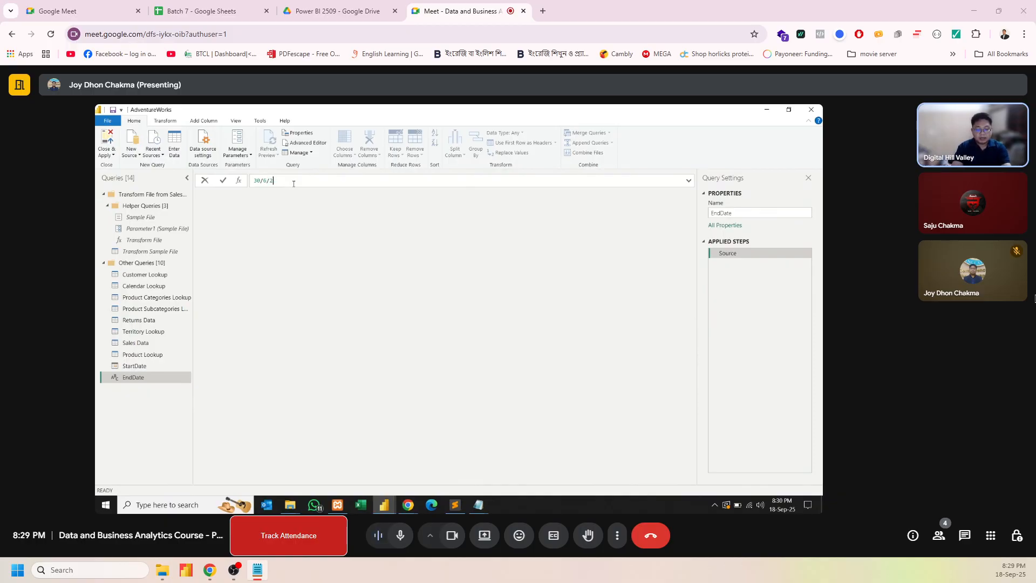
{"action": "type", "text": "22"}
{"action": "key", "text": "Return"}
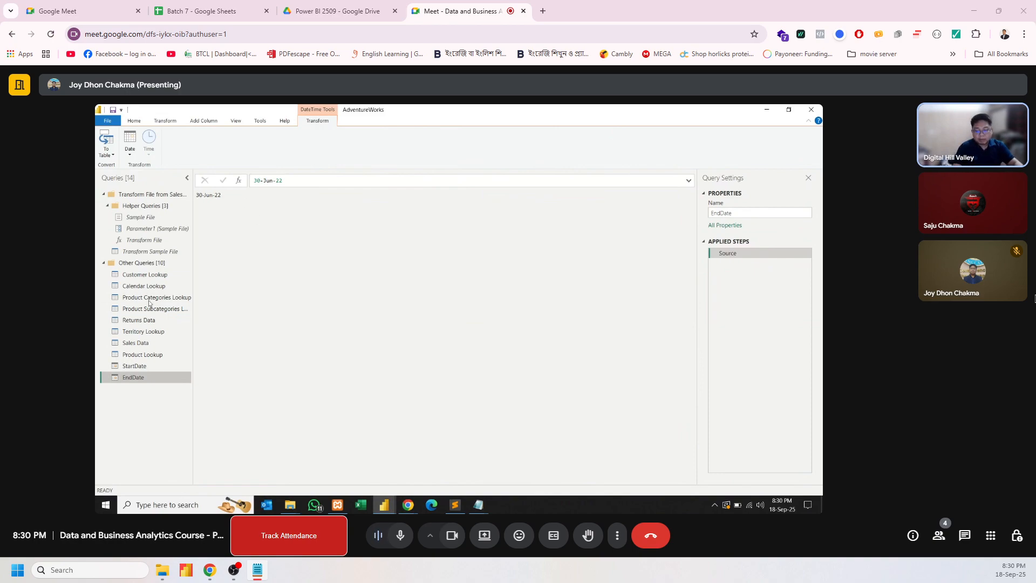
Step: Create another blank query in Other Queries and name it Dim Date
{"action": "right_click", "coordinate": [138, 412]}
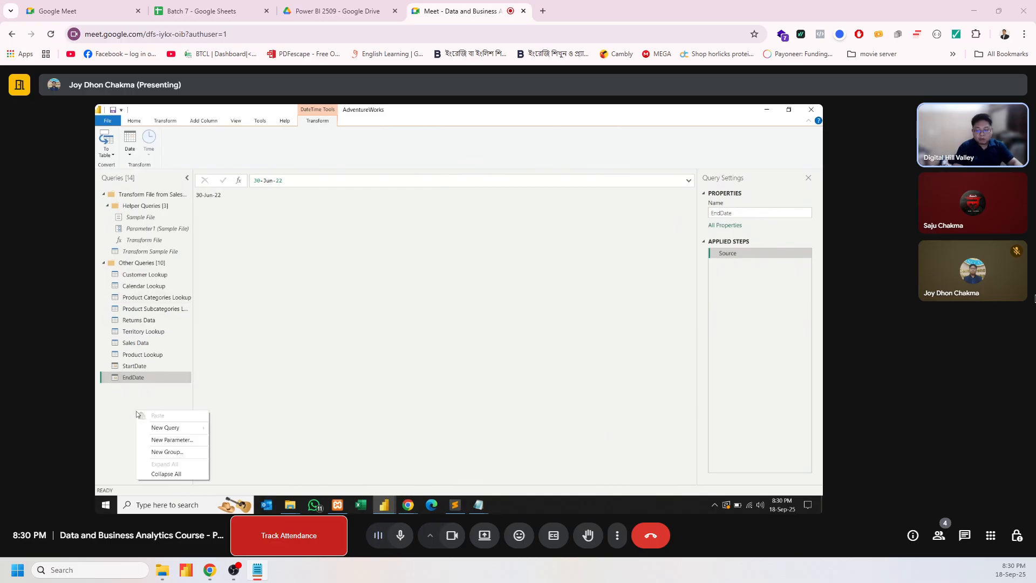
{"action": "mouse_move", "coordinate": [161, 428]}
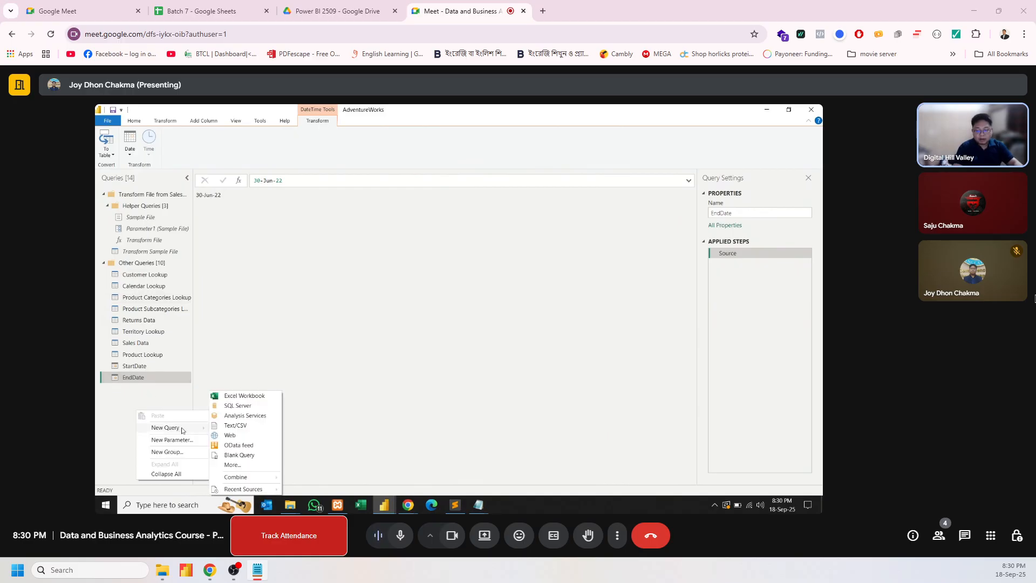
{"action": "left_click", "coordinate": [240, 456]}
{"action": "double_click", "coordinate": [151, 391]}
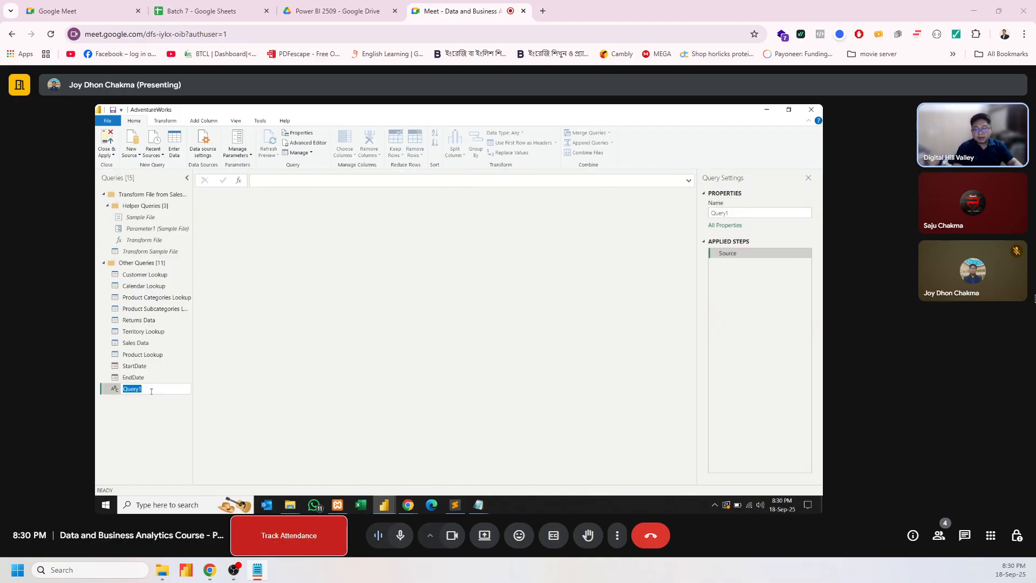
{"action": "left_click", "coordinate": [151, 392]}
{"action": "left_click_drag", "start_coordinate": [151, 392], "coordinate": [125, 390]}
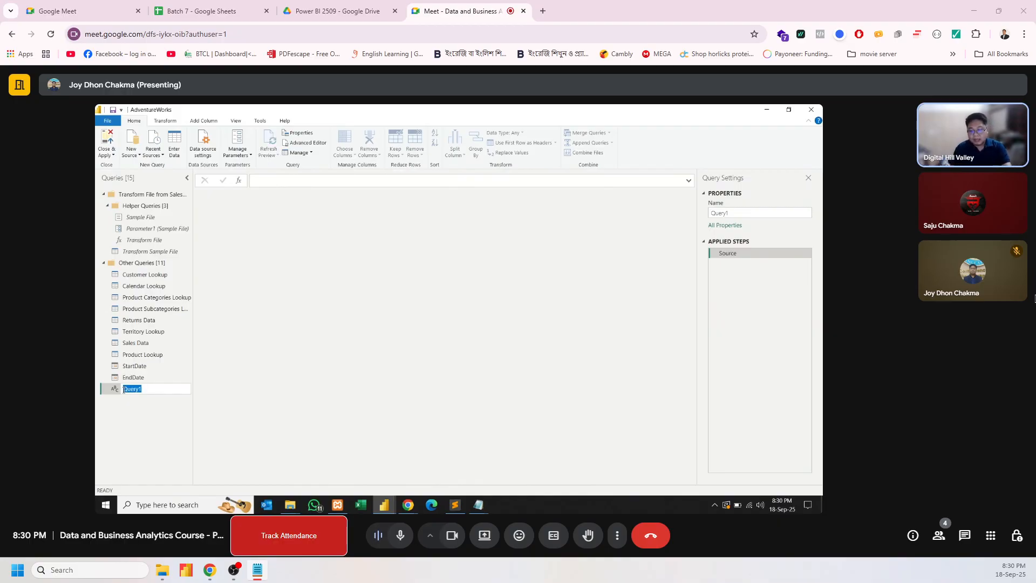
{"action": "type", "text": "Di"}
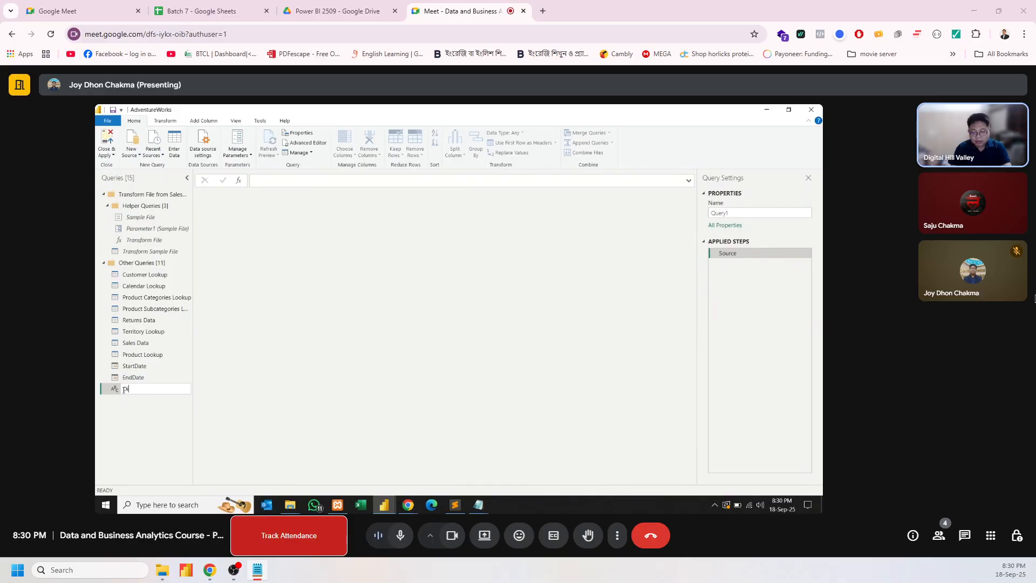
{"action": "type", "text": "m Date"}
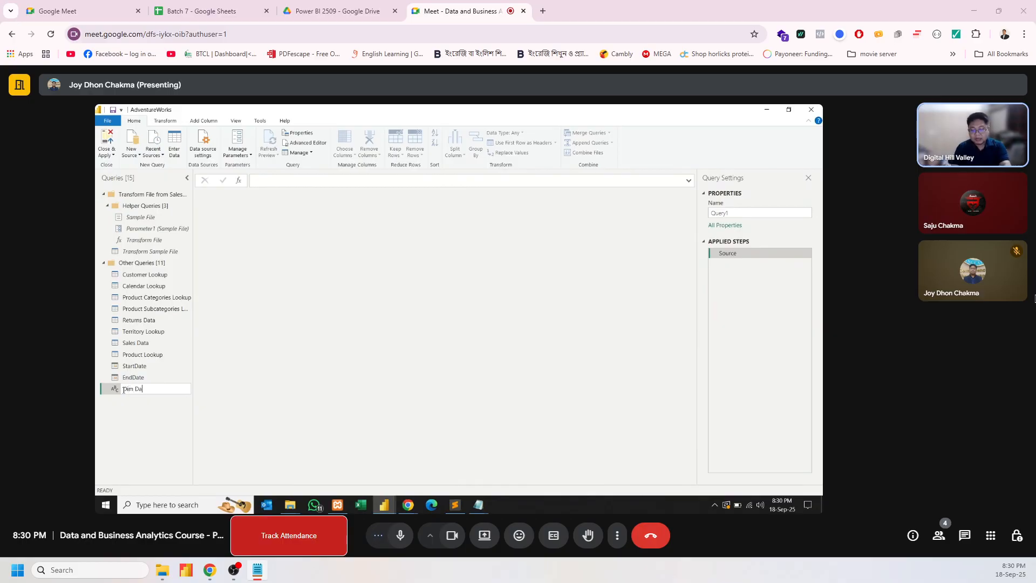
{"action": "key", "text": "Return"}
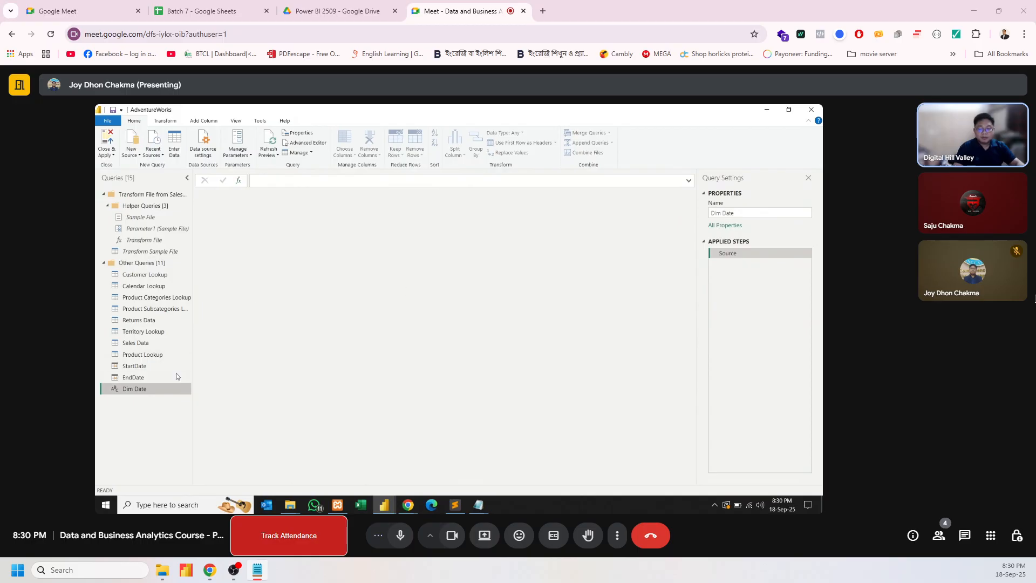
Step: Rename the Dim Date query to DimDate, without the space
{"action": "double_click", "coordinate": [146, 388]}
{"action": "left_click", "coordinate": [147, 388]}
{"action": "left_click_drag", "start_coordinate": [147, 389], "coordinate": [135, 388]}
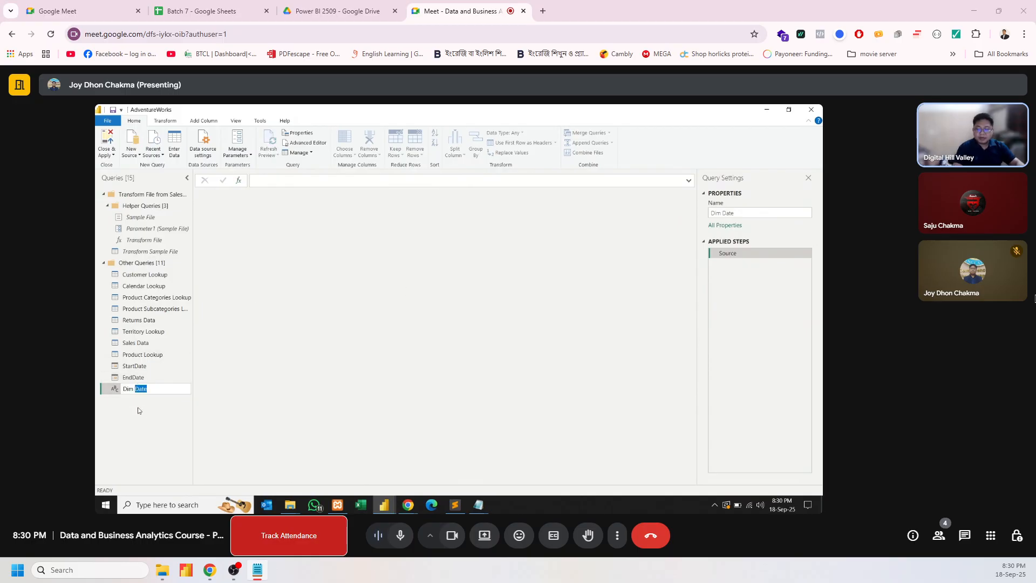
{"action": "left_click", "coordinate": [135, 389]}
{"action": "key", "text": "BackSpace"}
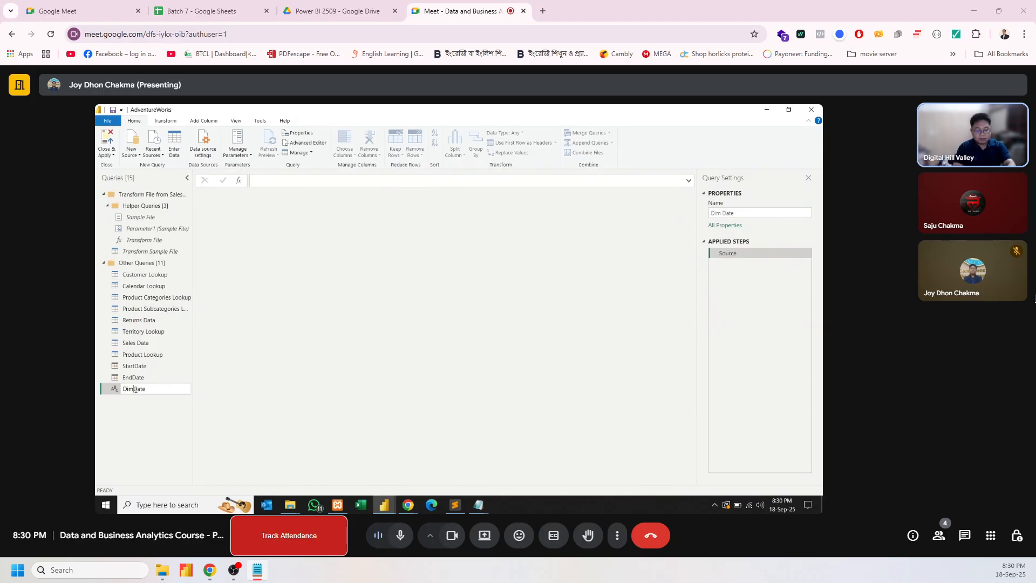
{"action": "key", "text": "Return"}
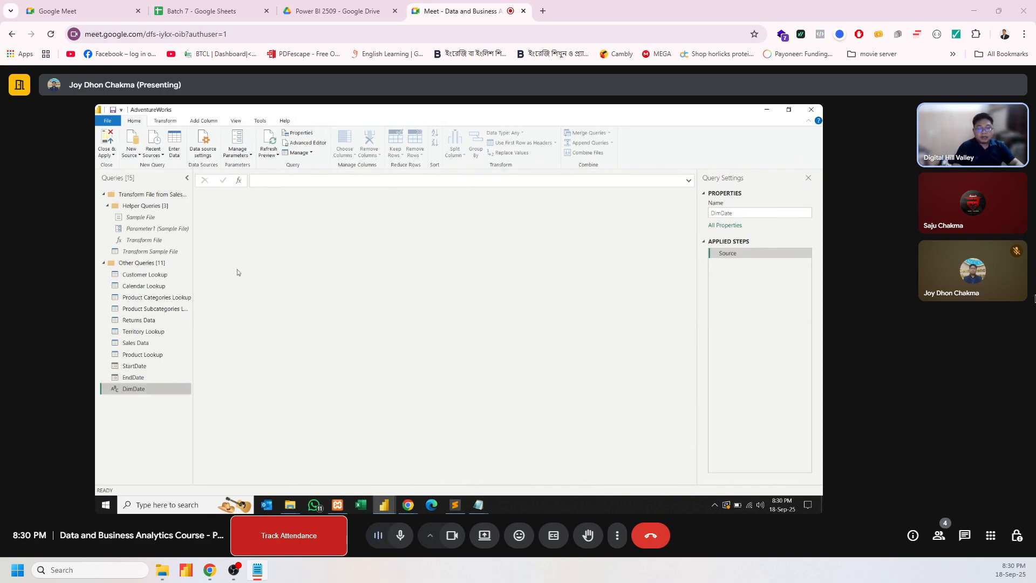
Step: Start DimDate's source formula as a list opening with ={Number.From(StartDate).. inside the braces
{"action": "left_click", "coordinate": [268, 182]}
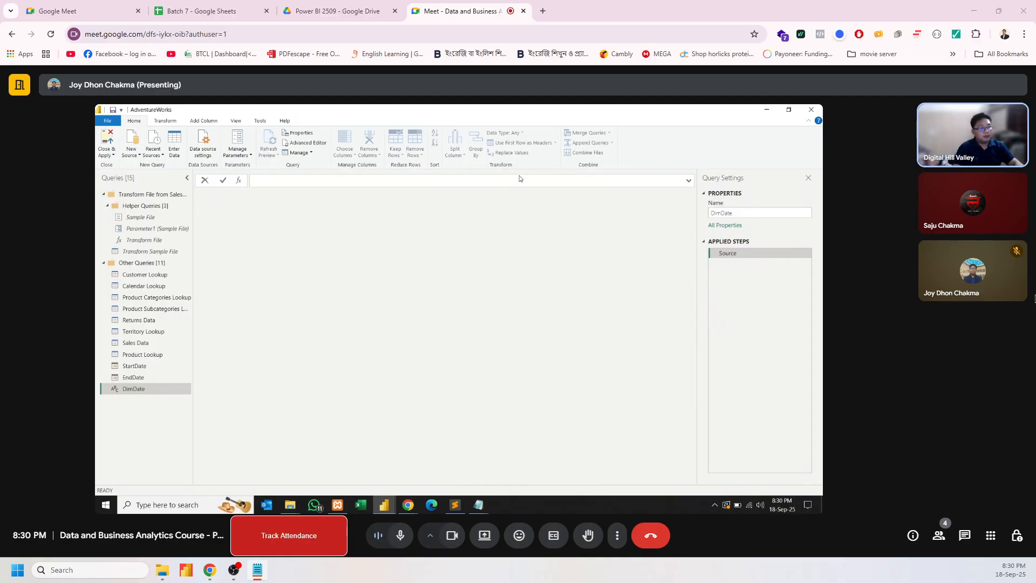
{"action": "type", "text": "="}
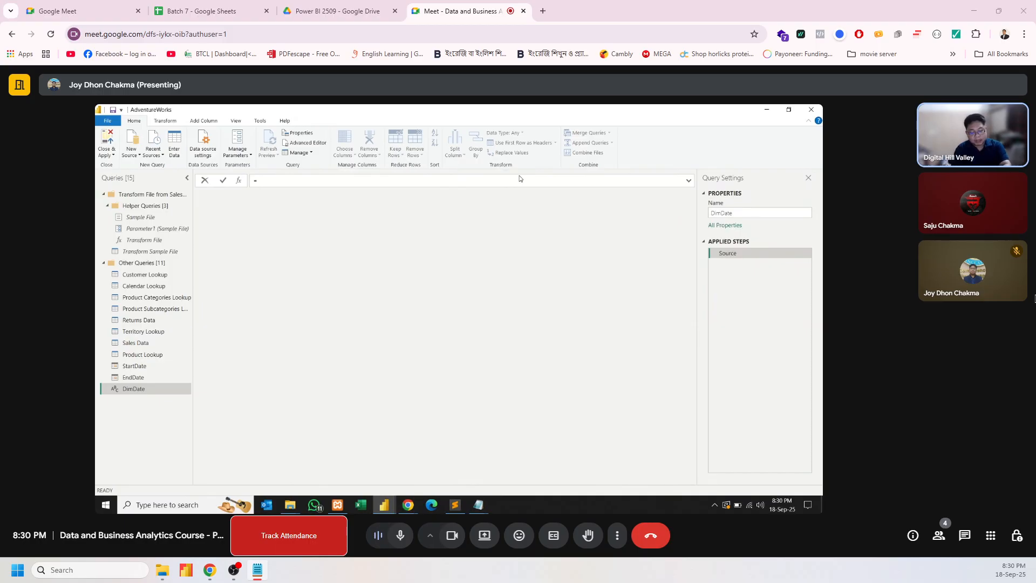
{"action": "type", "text": "("}
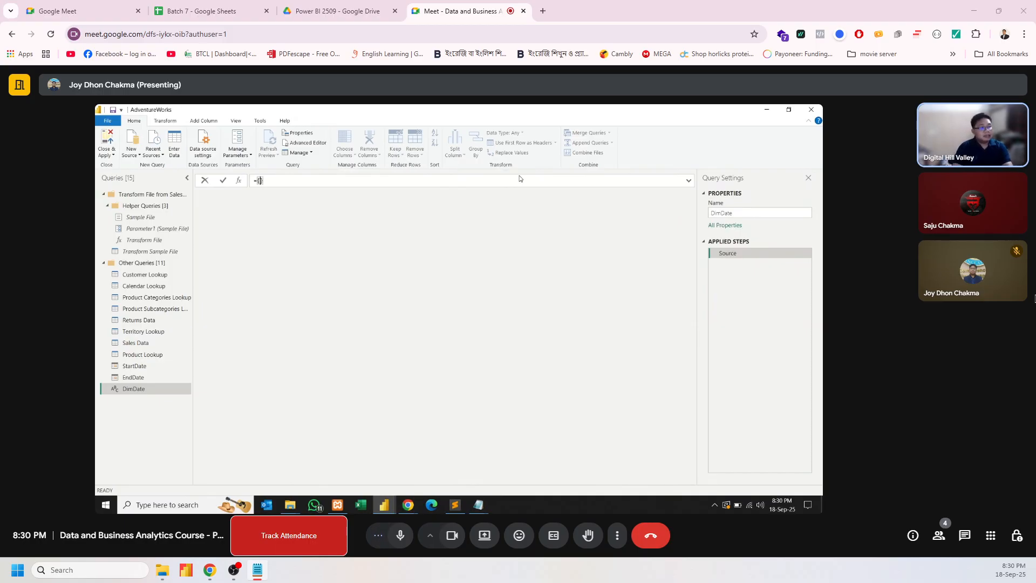
{"action": "type", "text": "Number"}
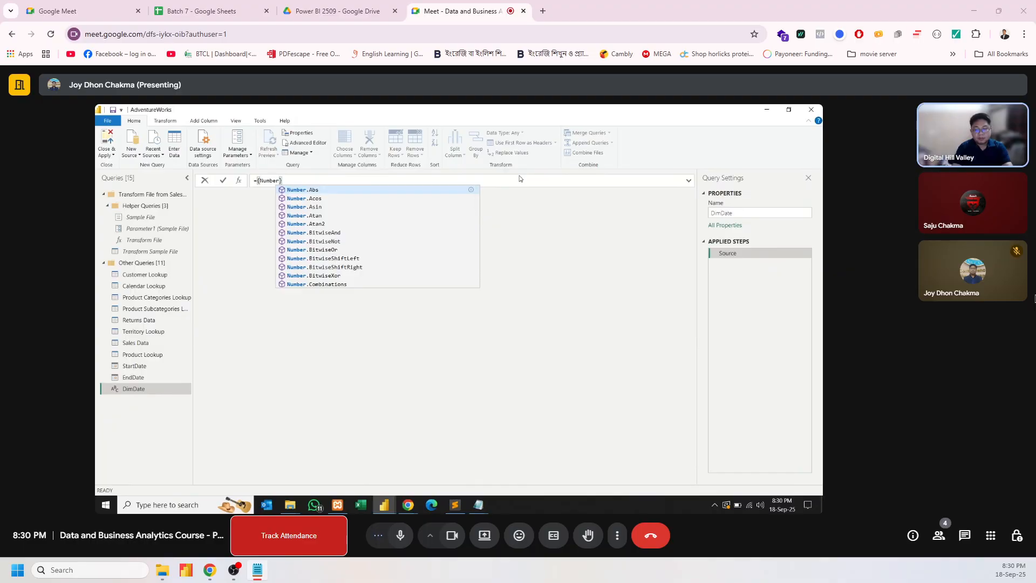
{"action": "type", "text": ".form"}
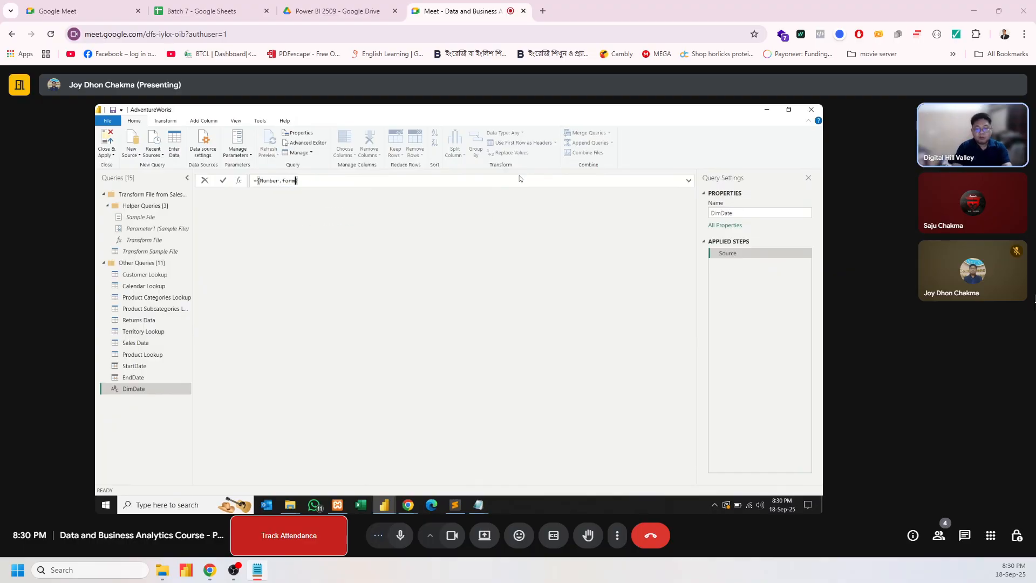
{"action": "key", "text": "BackSpace"}
{"action": "key", "text": "BackSpace"}
{"action": "key", "text": "BackSpace"}
{"action": "type", "text": "rom"}
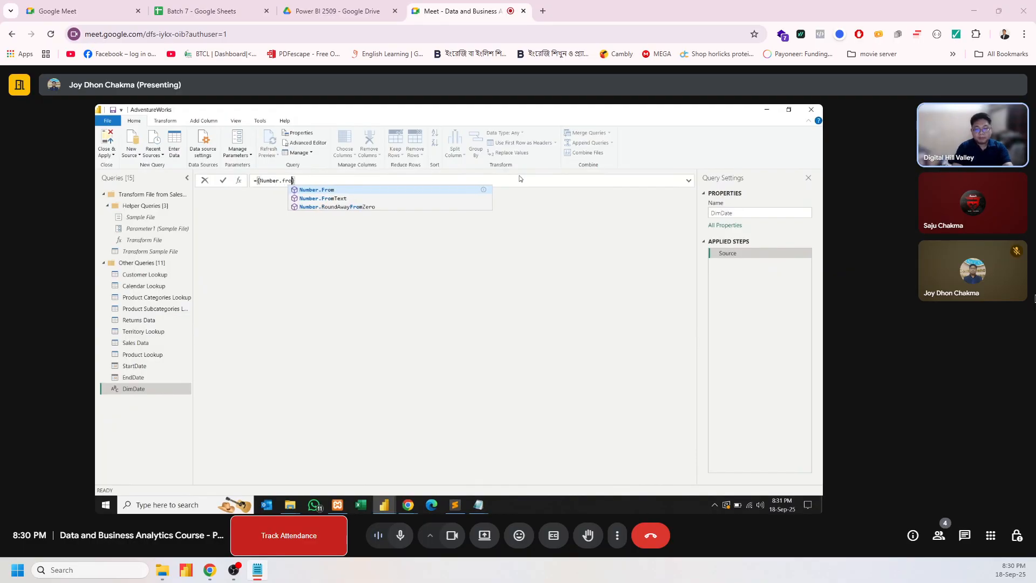
{"action": "key", "text": "Tab"}
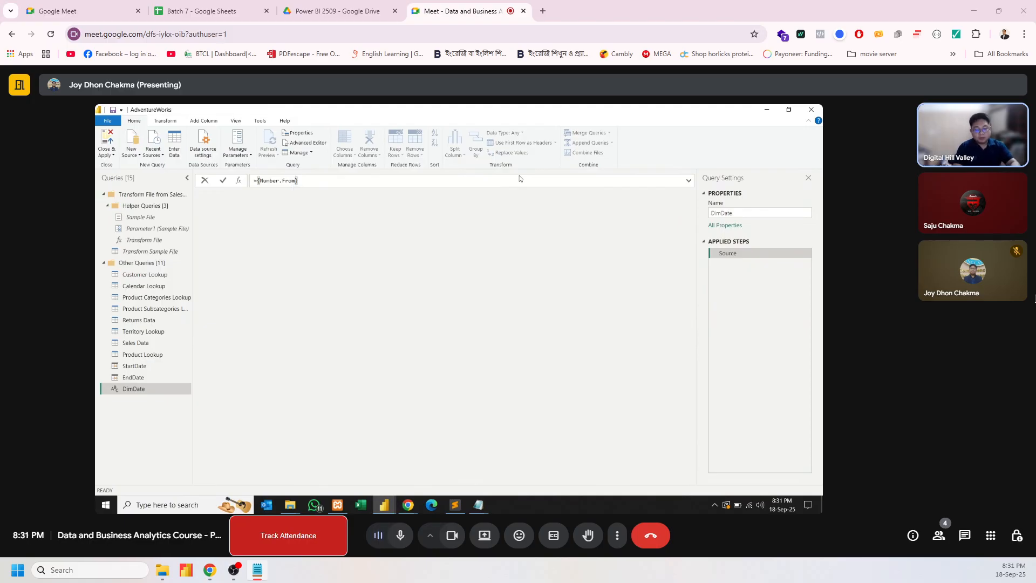
{"action": "type", "text": "()"}
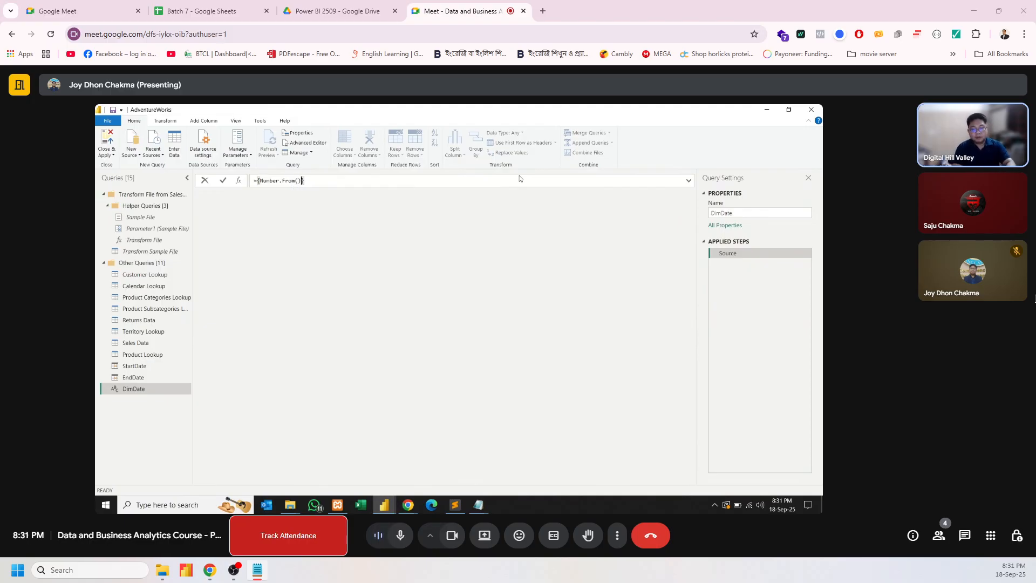
{"action": "key", "text": "Left"}
{"action": "type", "text": "Star"}
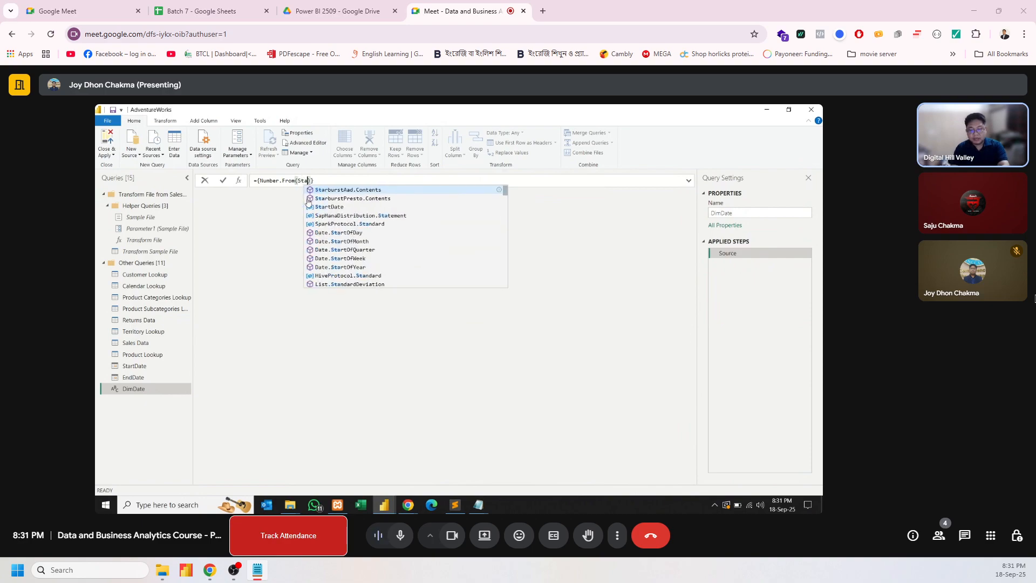
{"action": "type", "text": "tDat"}
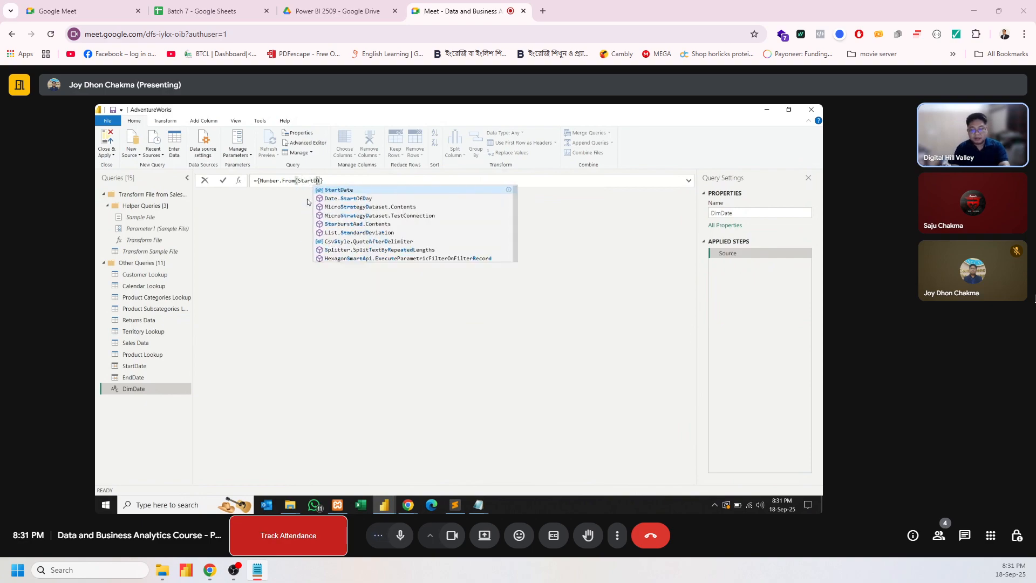
{"action": "type", "text": "e"}
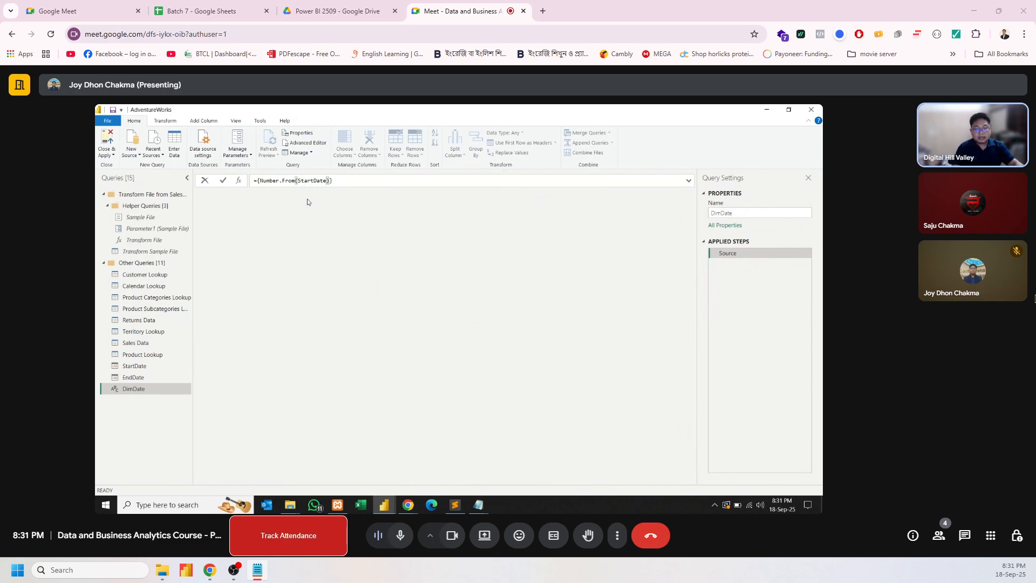
{"action": "key", "text": "Right"}
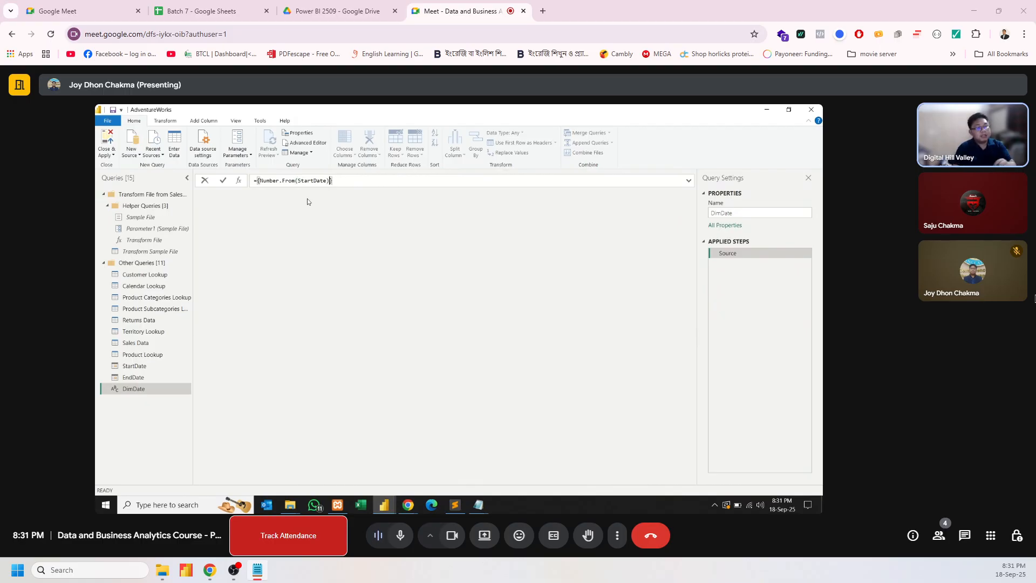
{"action": "type", "text": ".."}
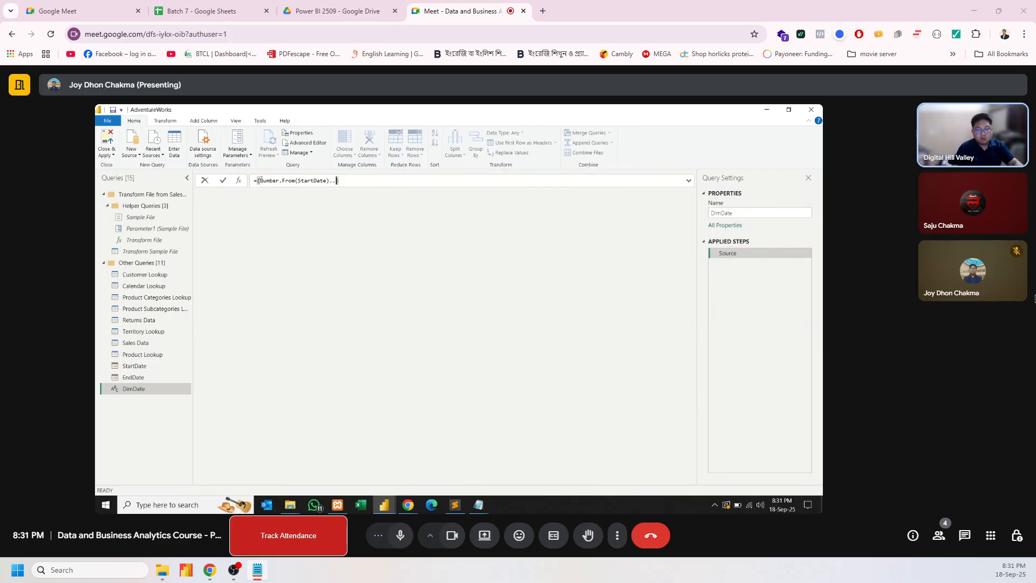
Step: Complete the DimDate list formula with Number.From(EndDate) as the range's end and commit it
{"action": "left_click_drag", "start_coordinate": [259, 181], "coordinate": [329, 181]}
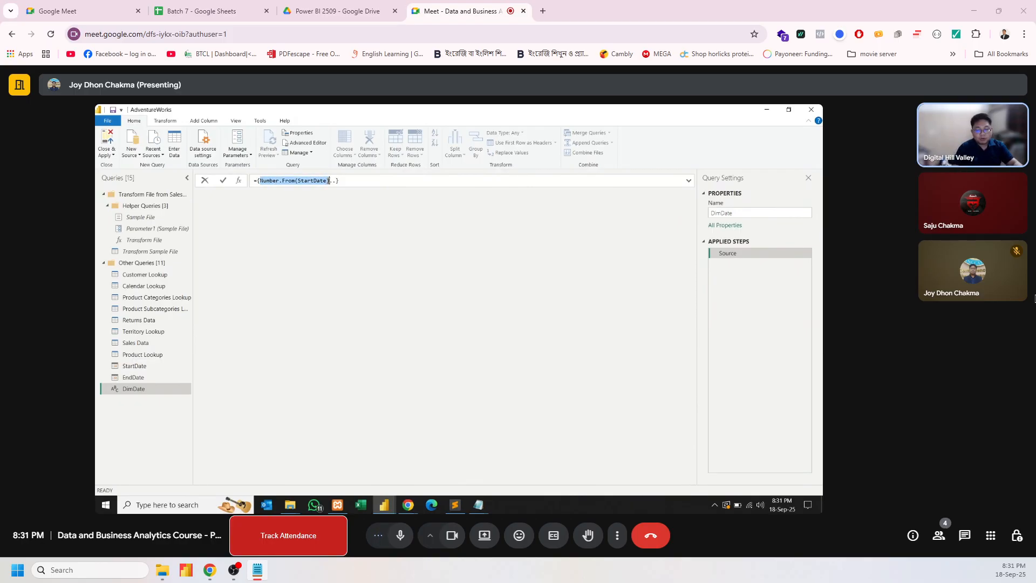
{"action": "key", "text": "ctrl+c"}
{"action": "left_click", "coordinate": [336, 182]}
{"action": "key", "text": "ctrl+v"}
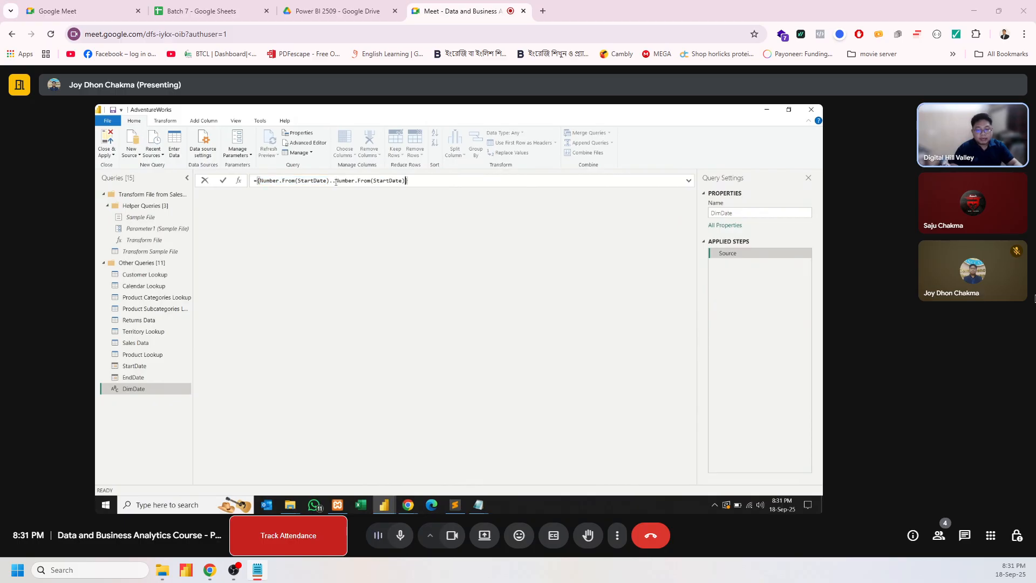
{"action": "double_click", "coordinate": [382, 180]}
{"action": "type", "text": "End"}
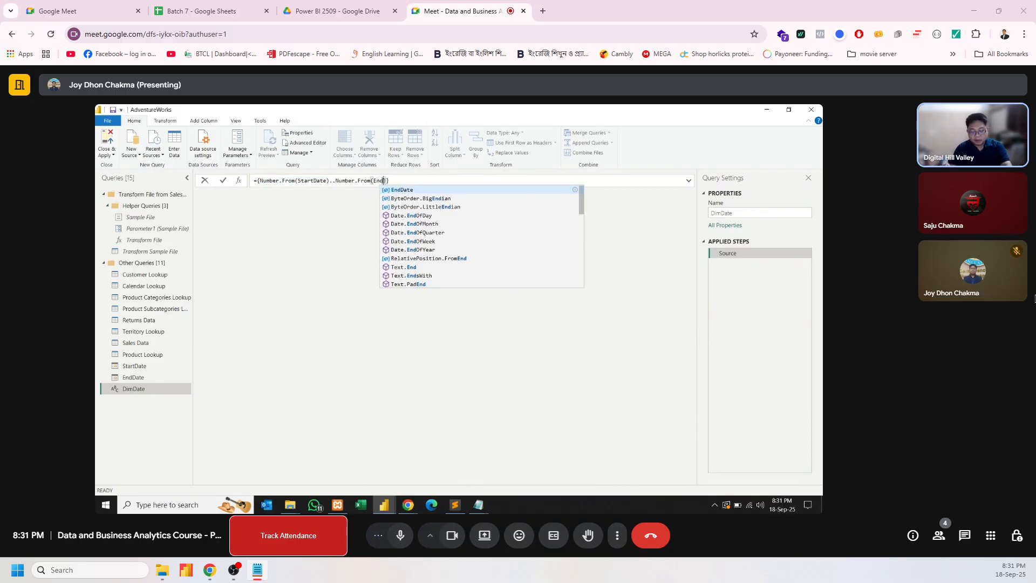
{"action": "type", "text": "Date"}
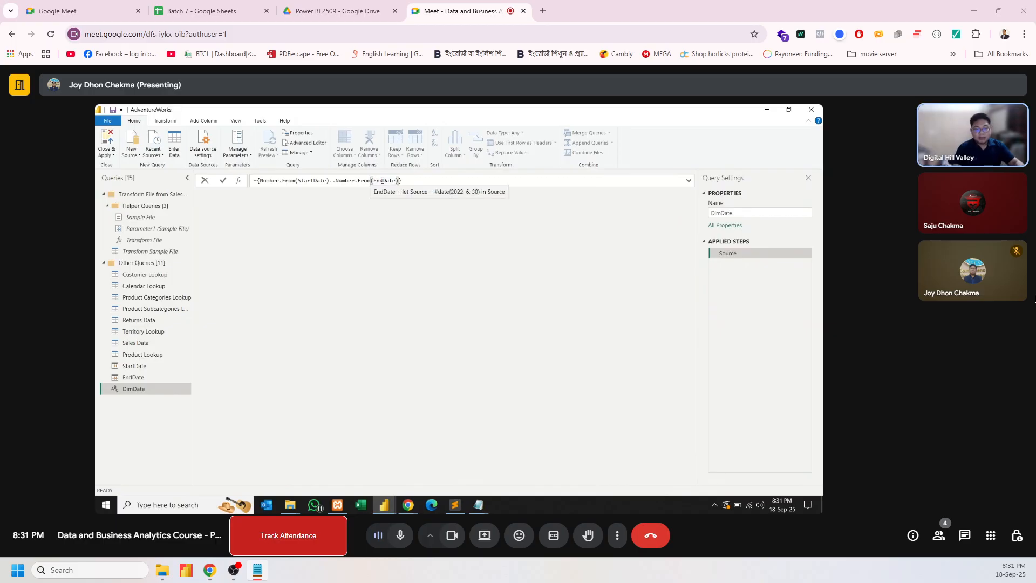
{"action": "key", "text": "Return"}
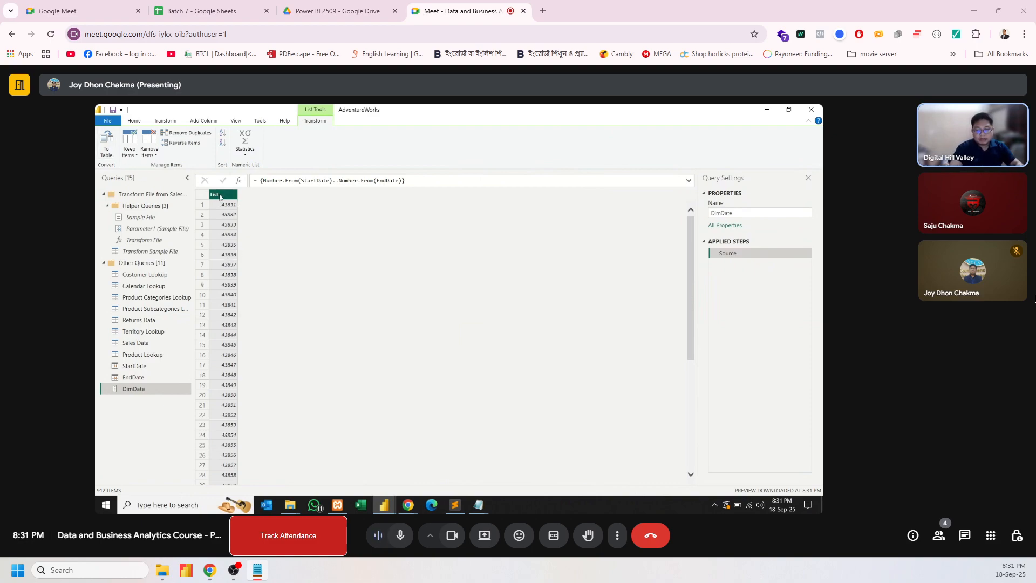
Step: Convert the DimDate list to a table with no delimiter and set Column1's data type to Date
{"action": "left_click", "coordinate": [105, 141]}
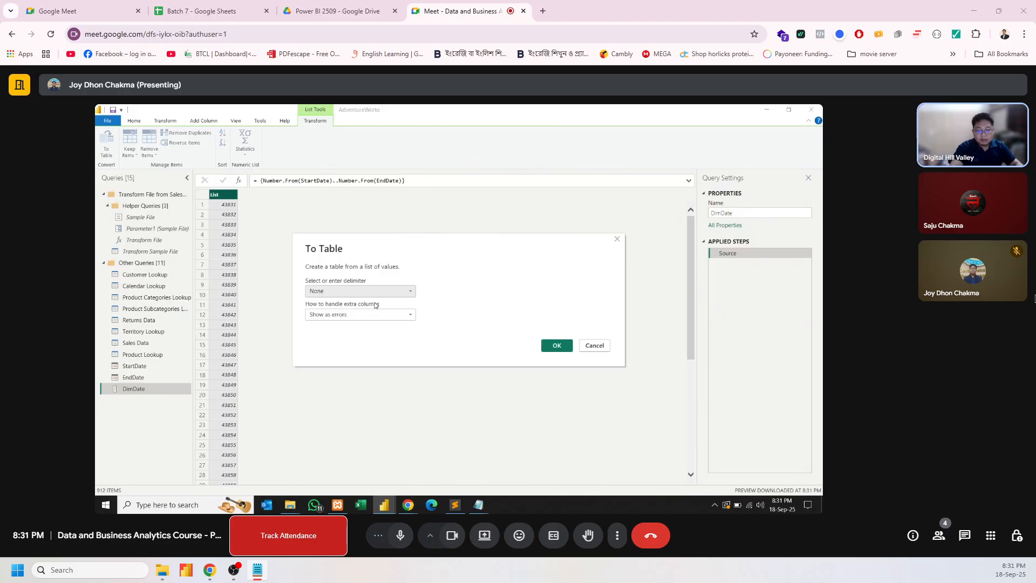
{"action": "left_click", "coordinate": [556, 345]}
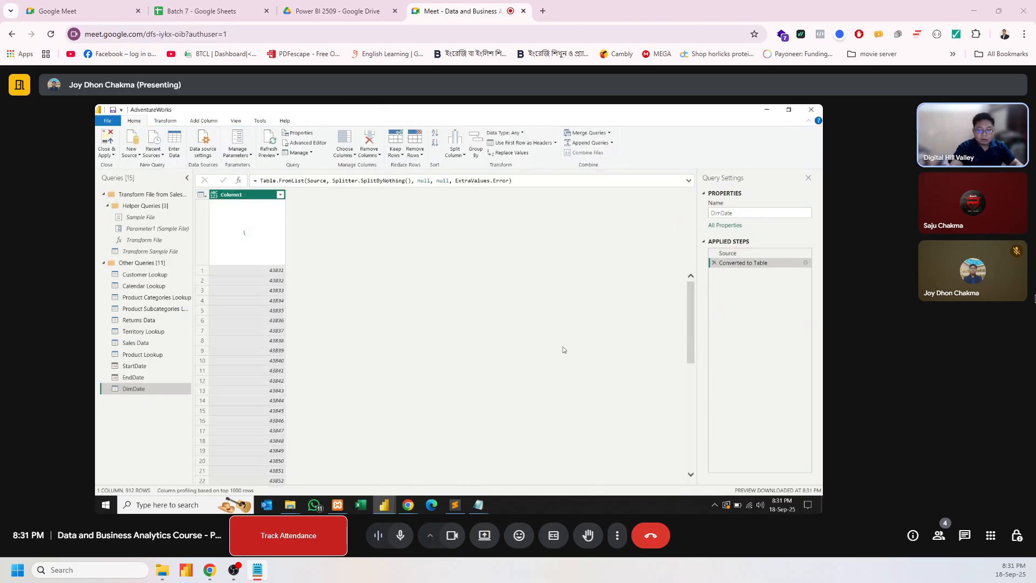
{"action": "left_click", "coordinate": [215, 197]}
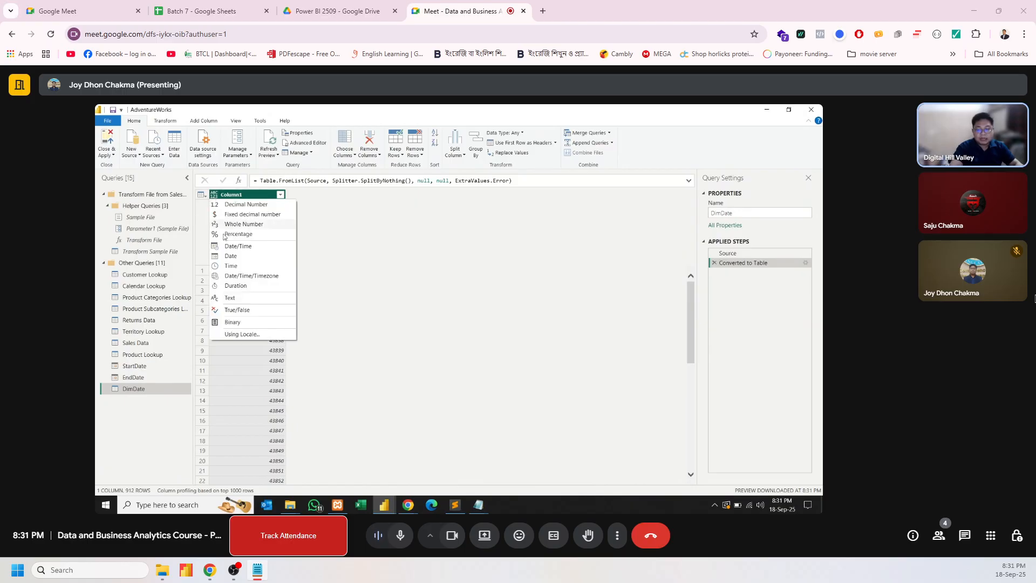
{"action": "left_click", "coordinate": [229, 258]}
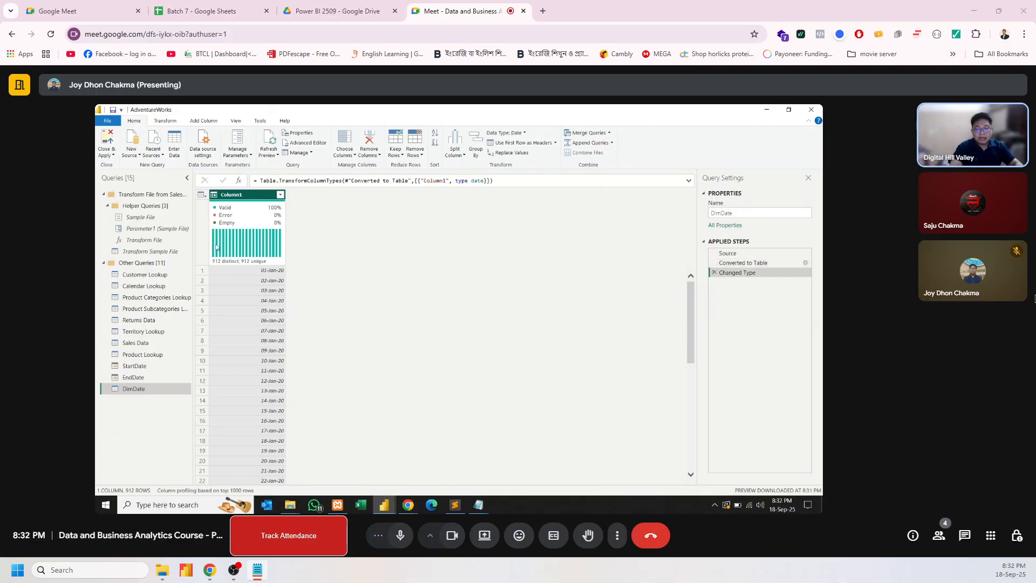
Step: Rename the DimDate table's Column1 to Date
{"action": "double_click", "coordinate": [237, 196]}
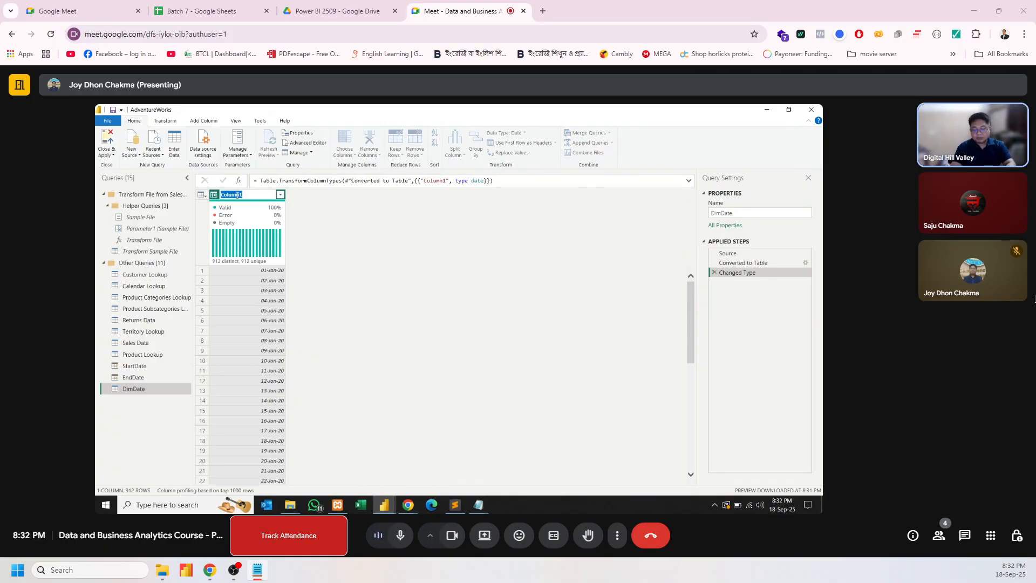
{"action": "type", "text": "Date"}
{"action": "key", "text": "Return"}
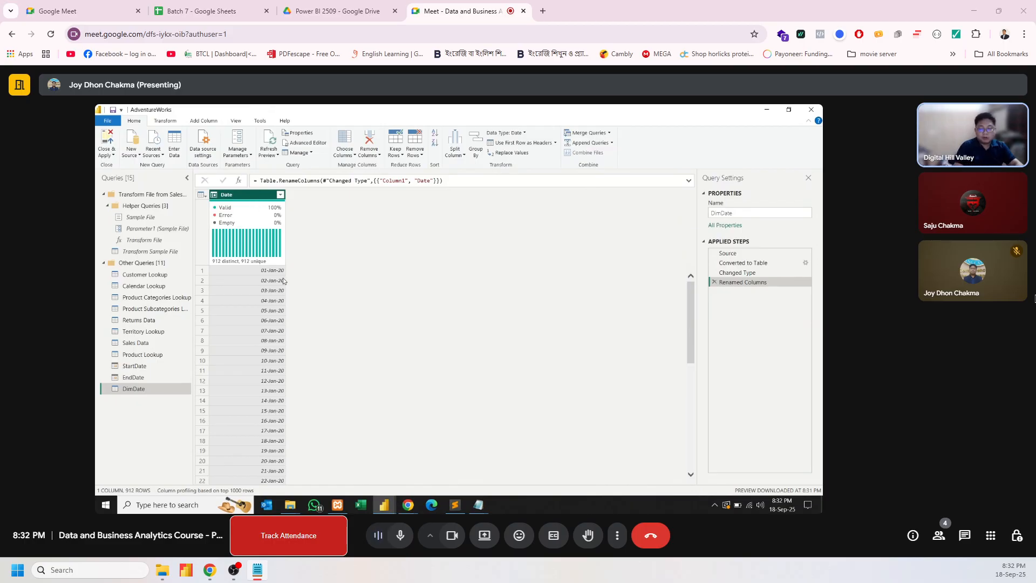
Step: Review the DimDate rows, the StartDate and EndDate queries, and the queries from Customer Lookup through Product Lookup
{"action": "scroll", "coordinate": [283, 279], "scroll_direction": "down", "scroll_amount": 3}
{"action": "scroll", "coordinate": [284, 280], "scroll_direction": "up", "scroll_amount": 3}
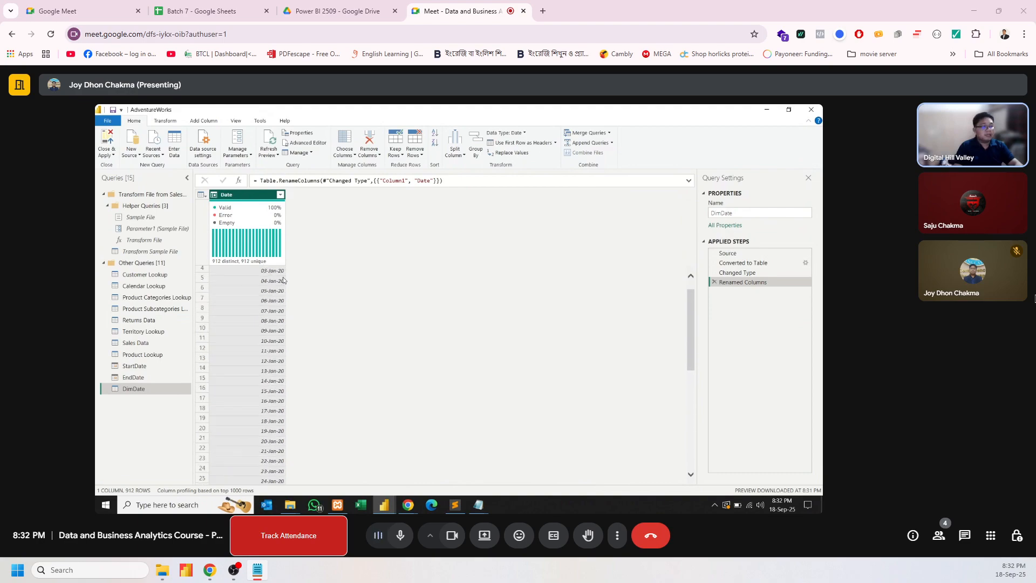
{"action": "left_click", "coordinate": [120, 367]}
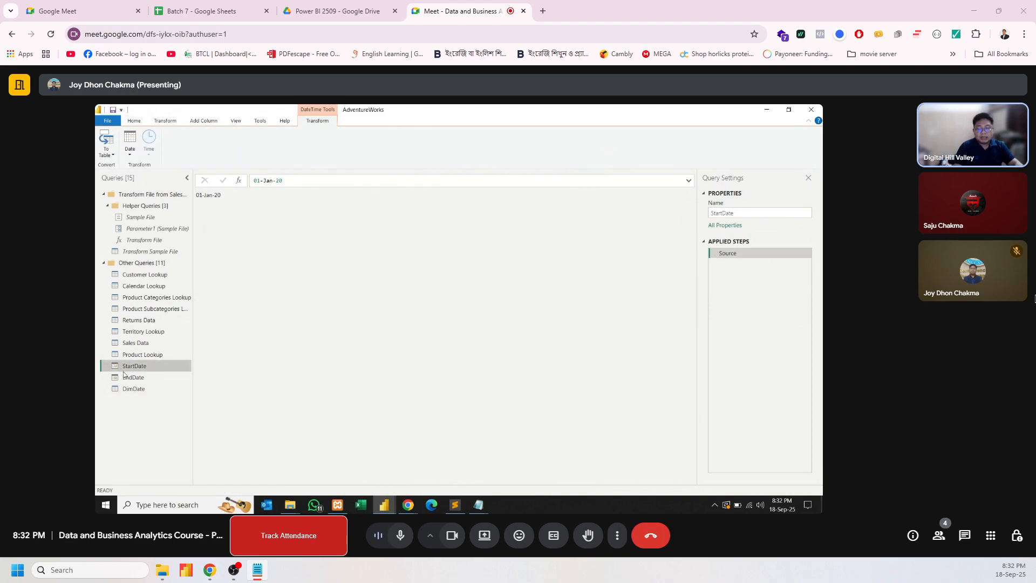
{"action": "left_click", "coordinate": [127, 377]}
{"action": "left_click", "coordinate": [129, 388]}
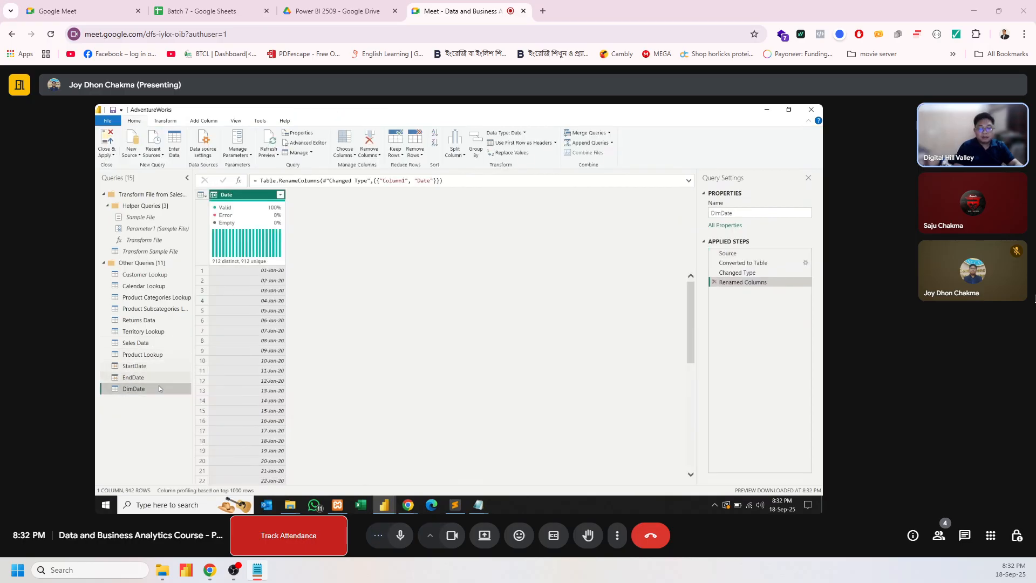
{"action": "left_click", "coordinate": [130, 274]}
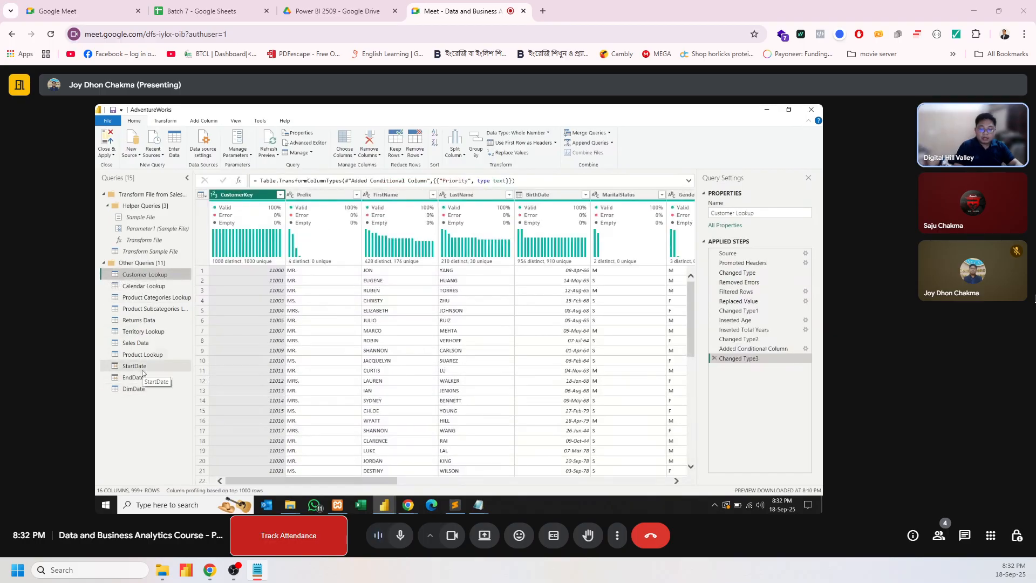
{"action": "left_click", "coordinate": [142, 354], "text": "shift"}
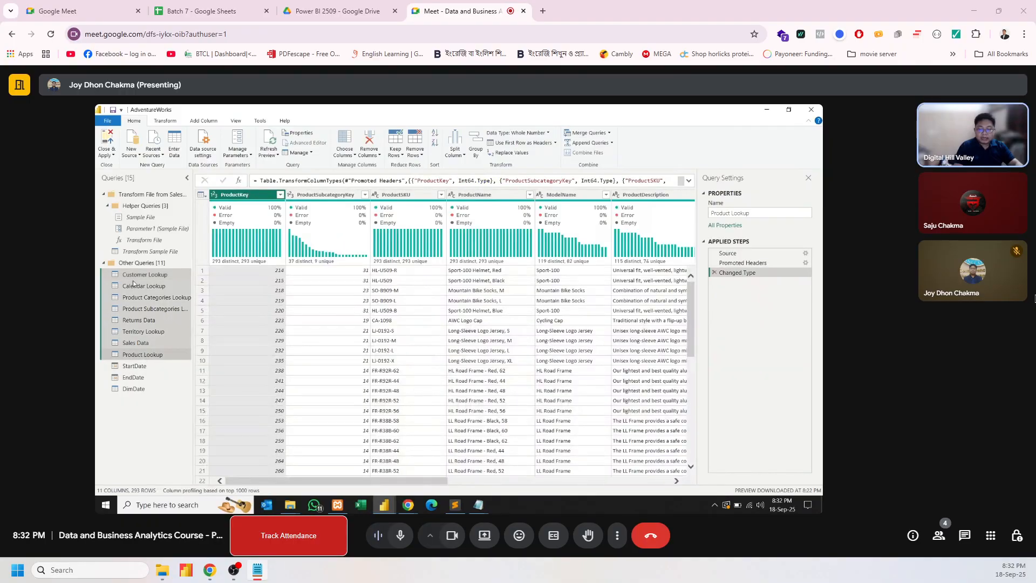
Step: Disable loading to the report for the StartDate, EndDate and DimDate queries
{"action": "left_click", "coordinate": [128, 367]}
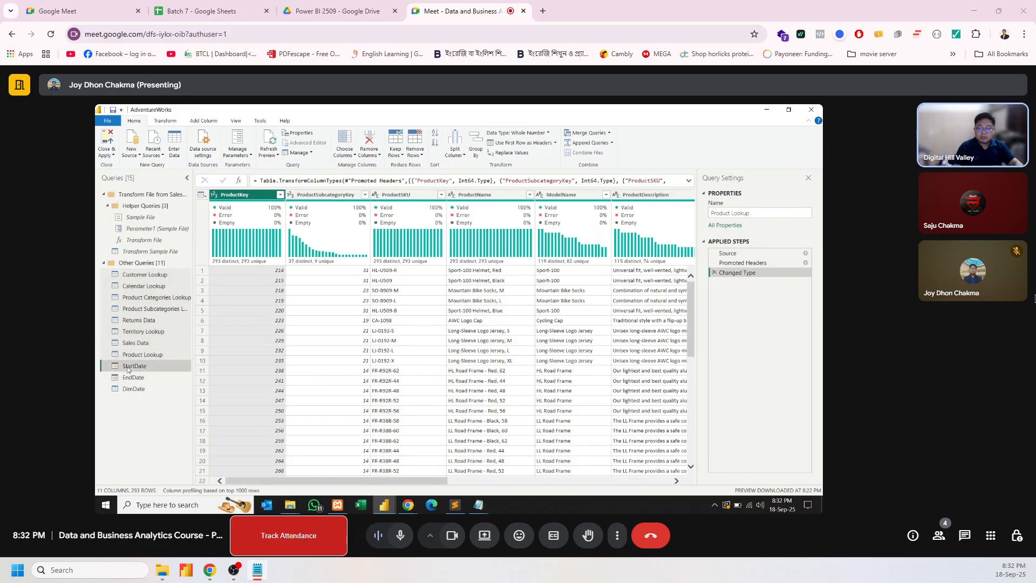
{"action": "right_click", "coordinate": [128, 369]}
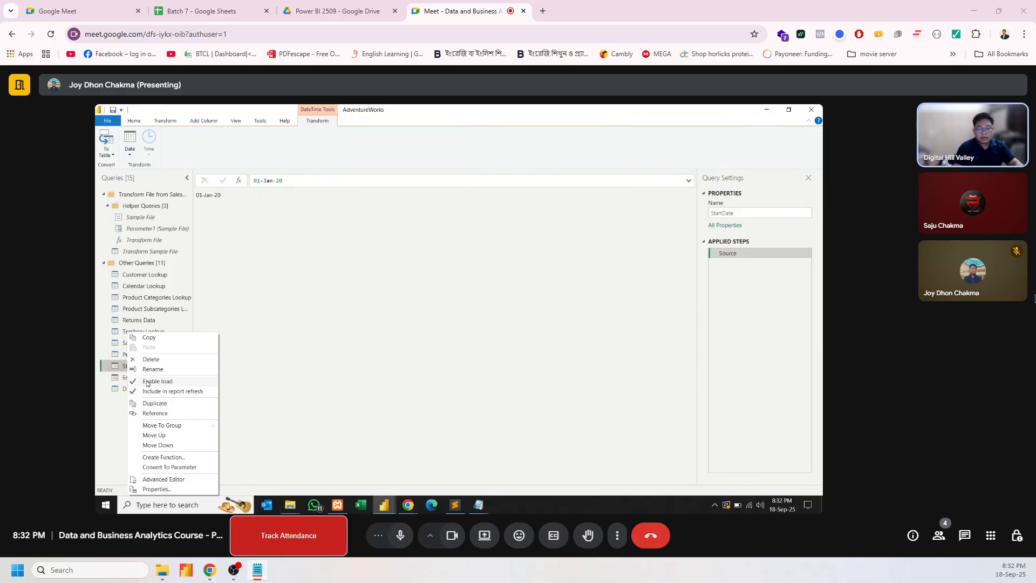
{"action": "left_click", "coordinate": [147, 382]}
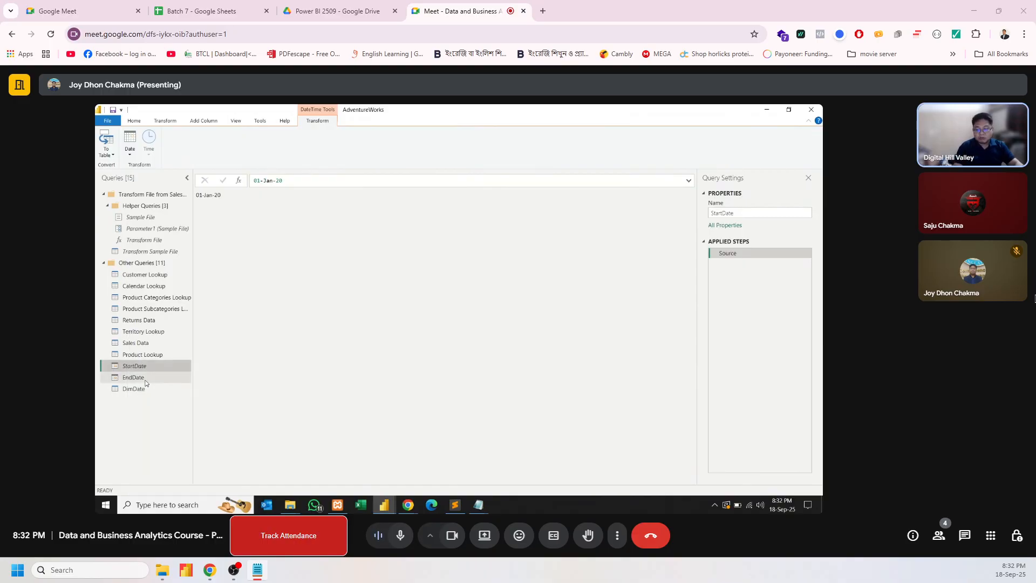
{"action": "right_click", "coordinate": [146, 381]}
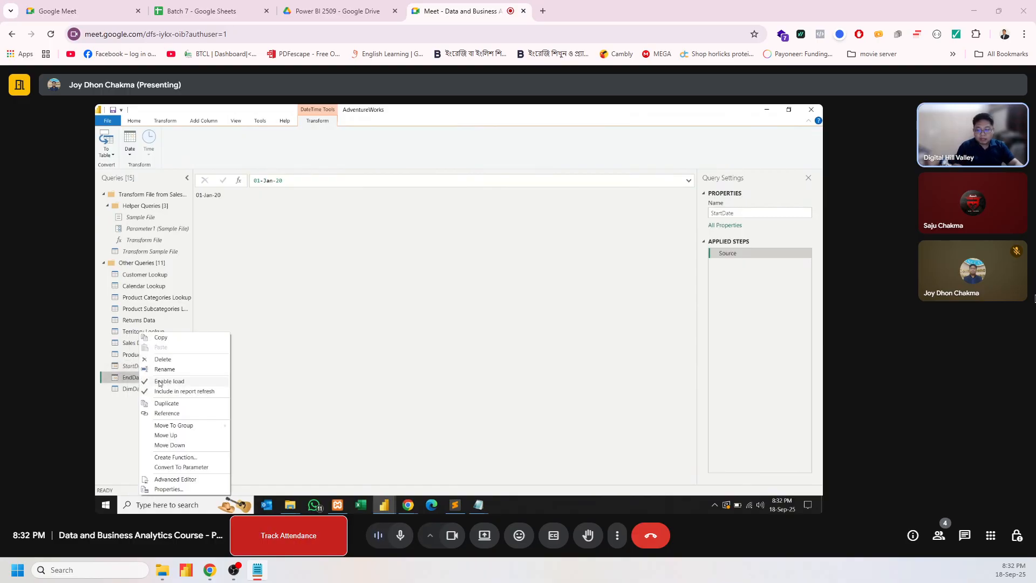
{"action": "left_click", "coordinate": [159, 382]}
{"action": "right_click", "coordinate": [144, 388]}
{"action": "left_click", "coordinate": [161, 383]}
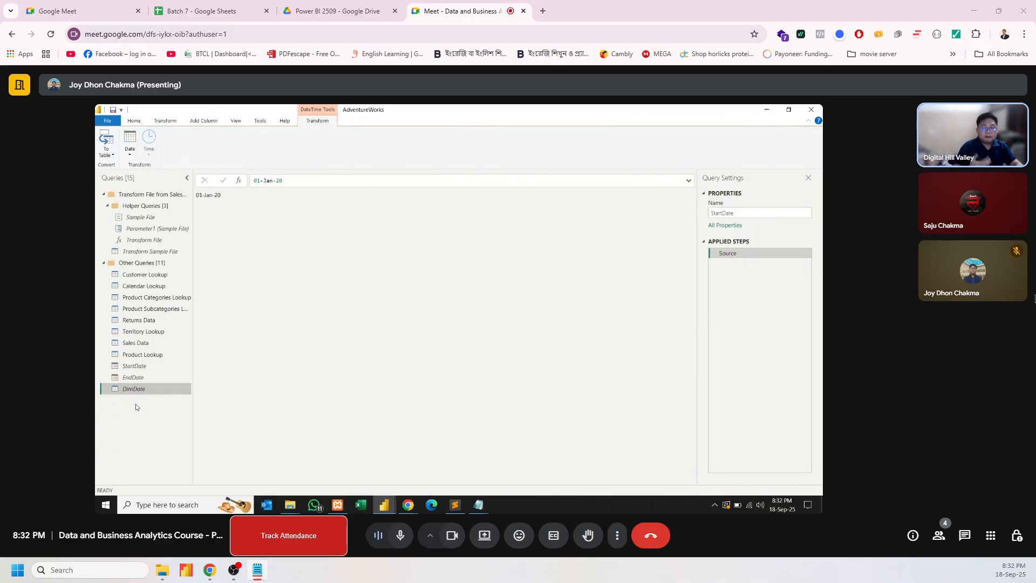
Step: Close the Power Query Editor and apply the query changes to the report
{"action": "left_click", "coordinate": [148, 309]}
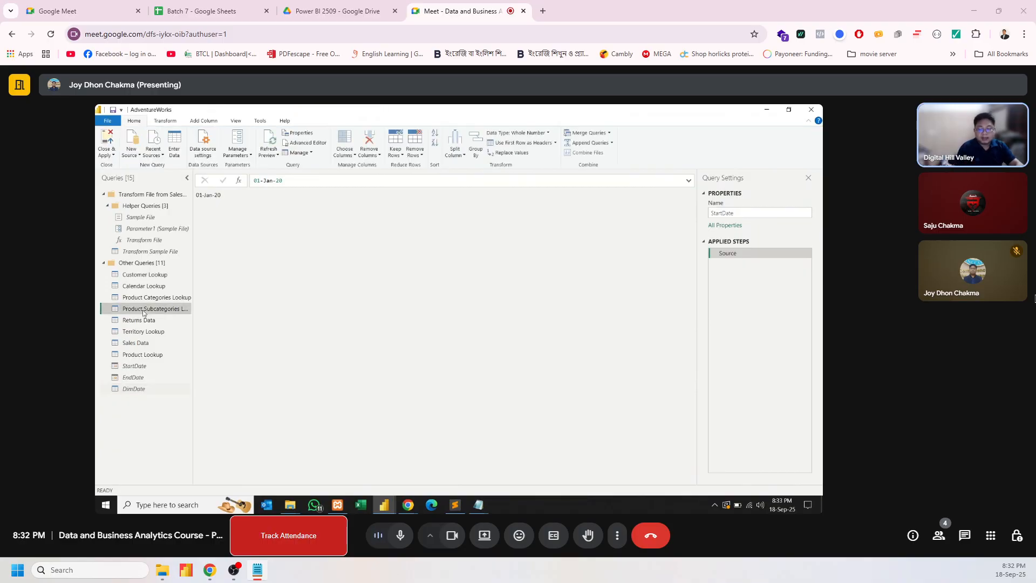
{"action": "left_click", "coordinate": [106, 145]}
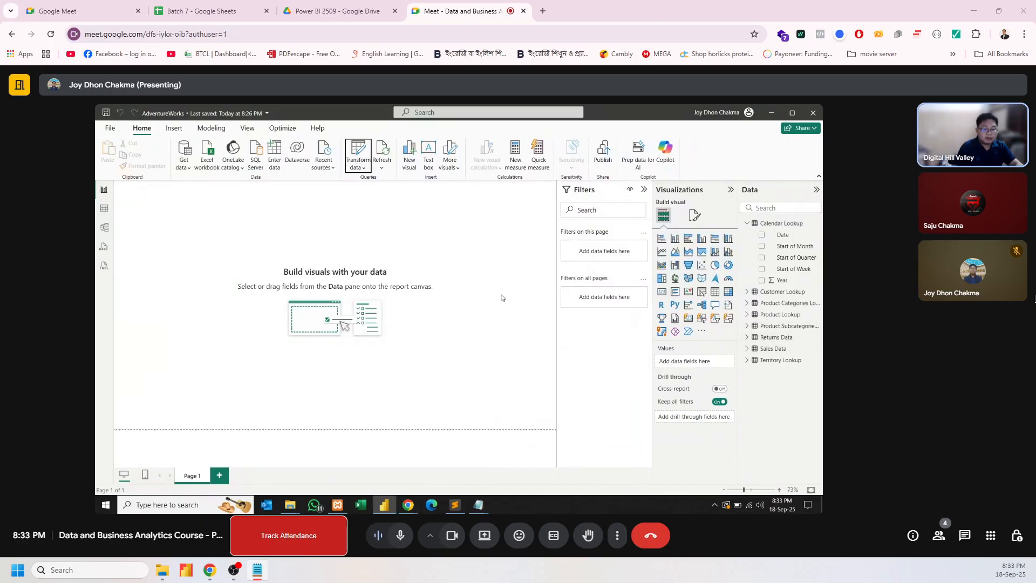